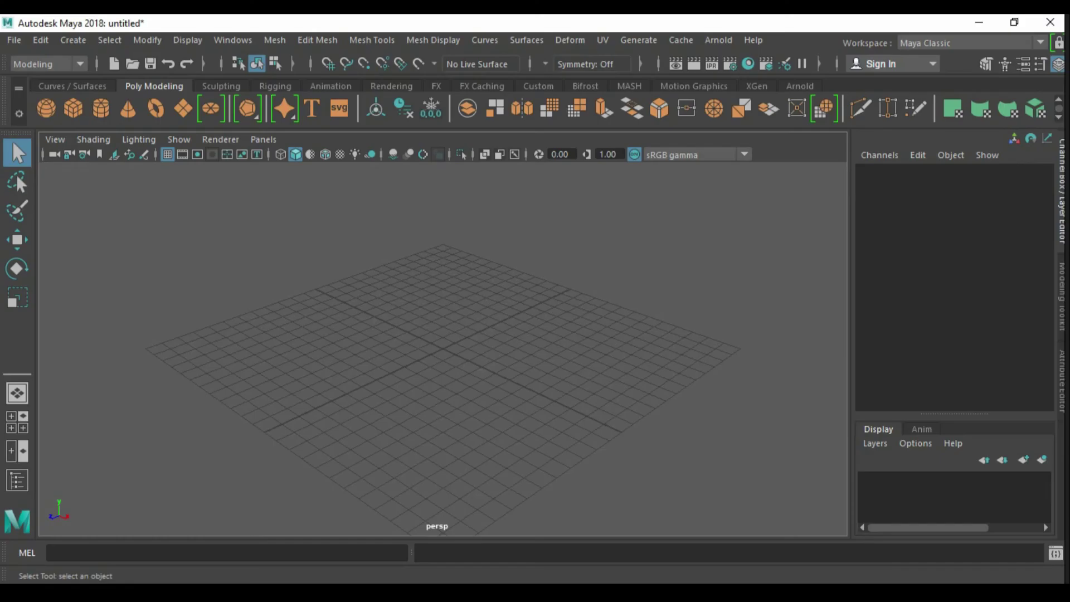
Create a 1 x 1 polygon plane, pPlane1, with one width subdivision
{"action": "right_click_drag", "start_coordinate": [422, 237], "coordinate": [223, 165], "text": "shift"}
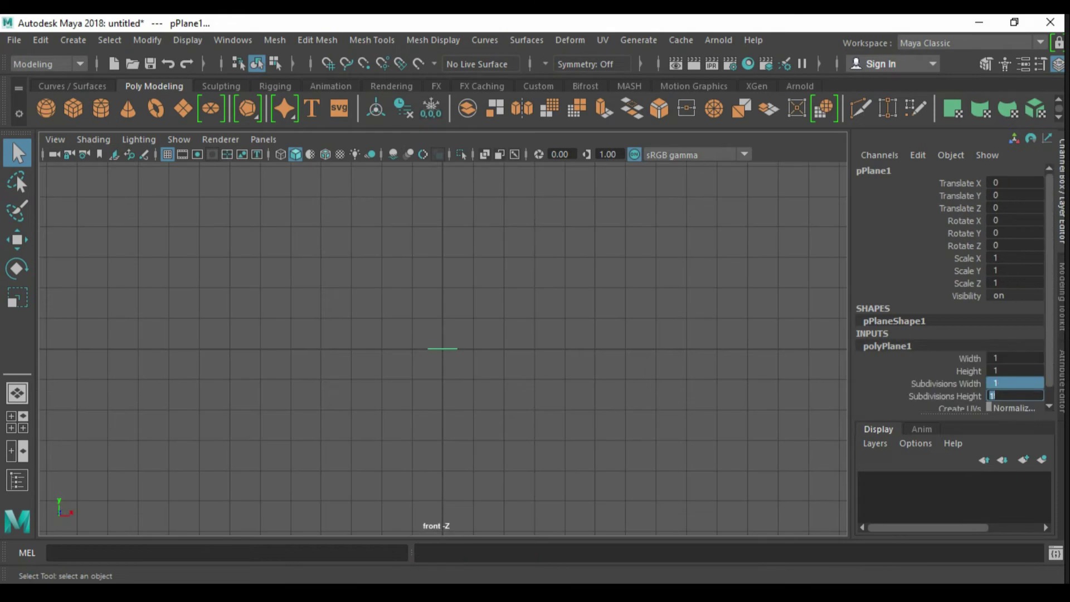
Extrude the plane's right edge up into a wall, then back over into a top
{"action": "scroll", "coordinate": [443, 348], "scroll_direction": "up", "scroll_amount": 3}
{"action": "key", "text": "r"}
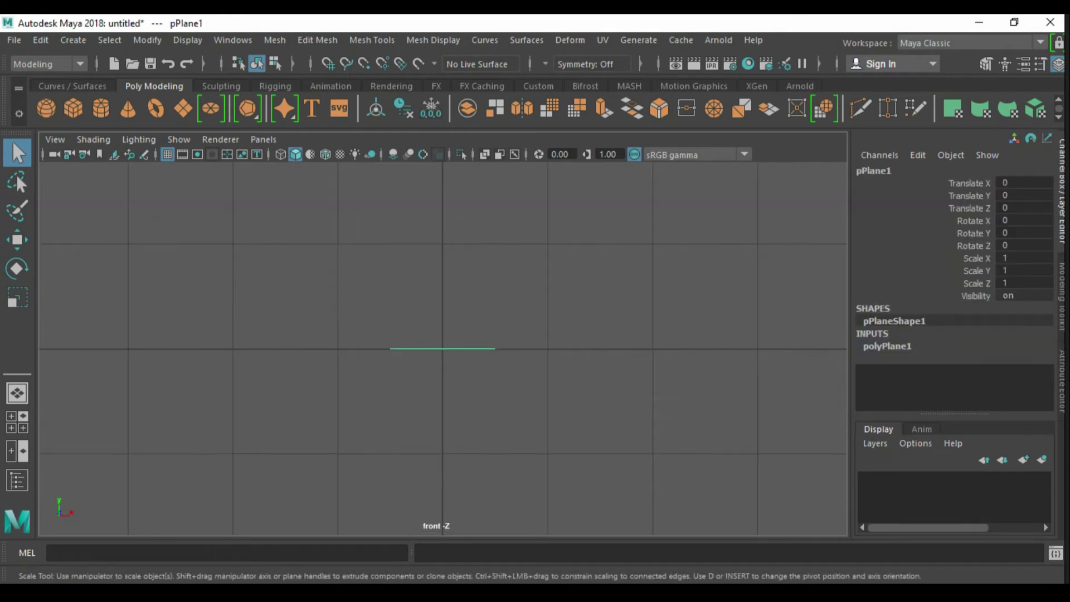
{"action": "key", "text": "F10"}
{"action": "left_click_drag", "start_coordinate": [455, 215], "coordinate": [517, 382]}
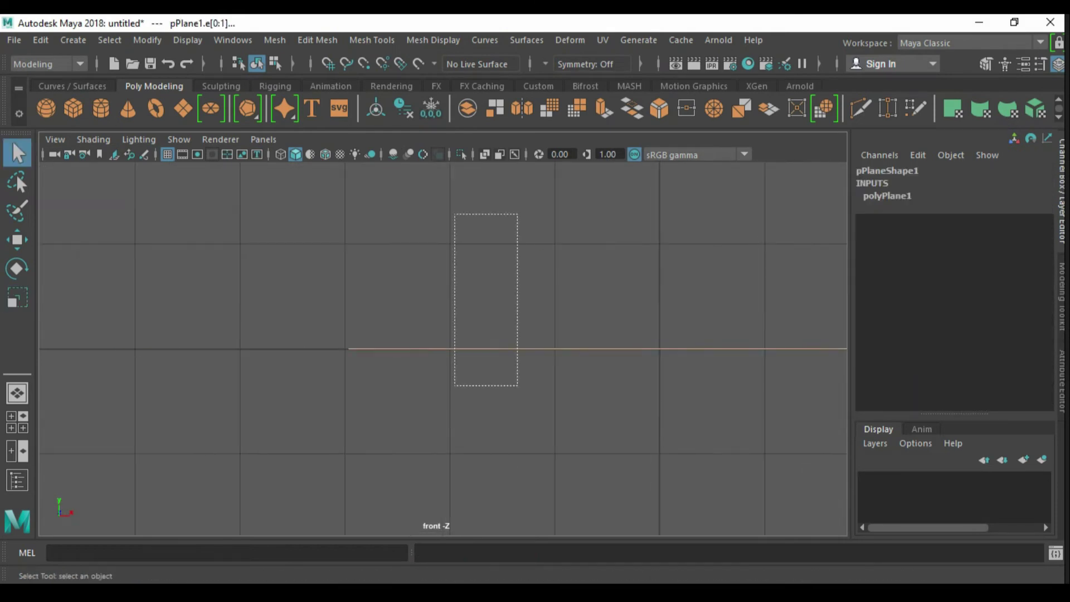
{"action": "key", "text": "w"}
{"action": "left_click_drag", "start_coordinate": [518, 336], "coordinate": [446, 290], "text": "alt"}
{"action": "key", "text": "ctrl+e"}
{"action": "left_click_drag", "start_coordinate": [411, 345], "coordinate": [411, 239]}
{"action": "mouse_move", "coordinate": [445, 290]}
{"action": "left_mouse_down", "text": "alt"}
{"action": "mouse_move", "coordinate": [390, 294]}
{"action": "mouse_move", "coordinate": [526, 283]}
{"action": "mouse_move", "coordinate": [424, 334]}
{"action": "left_mouse_up", "text": "alt"}
{"action": "key", "text": "ctrl+e"}
{"action": "scroll", "coordinate": [525, 283], "scroll_direction": "down", "scroll_amount": 3}
{"action": "scroll", "coordinate": [525, 284], "scroll_direction": "down", "scroll_amount": 3}
Select all of the folded plane's faces and flip their normals
{"action": "key", "text": "F9"}
{"action": "left_click", "coordinate": [459, 360]}
{"action": "key", "text": "F8"}
{"action": "mouse_move", "coordinate": [501, 306]}
{"action": "left_mouse_down", "text": "alt"}
{"action": "mouse_move", "coordinate": [445, 312]}
{"action": "mouse_move", "coordinate": [501, 300]}
{"action": "mouse_move", "coordinate": [445, 279]}
{"action": "left_mouse_up", "text": "alt"}
{"action": "left_click", "coordinate": [668, 456]}
{"action": "scroll", "coordinate": [434, 379], "scroll_direction": "up", "scroll_amount": 3}
{"action": "left_click", "coordinate": [423, 379]}
{"action": "key", "text": "F11"}
{"action": "left_click_drag", "start_coordinate": [251, 195], "coordinate": [824, 502]}
{"action": "right_click_drag", "start_coordinate": [484, 334], "coordinate": [557, 179], "text": "shift"}
{"action": "key", "text": "ctrl+z"}
{"action": "key", "text": "shift+z"}
Bevel the bend edge, merge overlapping vertices there, and soften the plane's edges
{"action": "key", "text": "ctrl+z"}
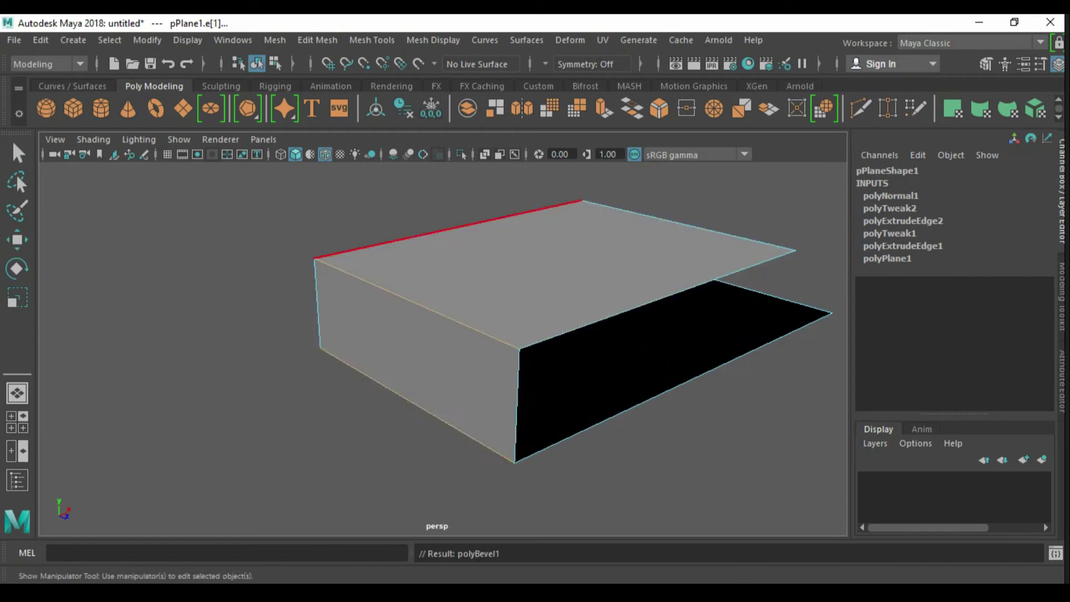
{"action": "key", "text": "ctrl+b"}
{"action": "key", "text": "q"}
{"action": "key", "text": "F9"}
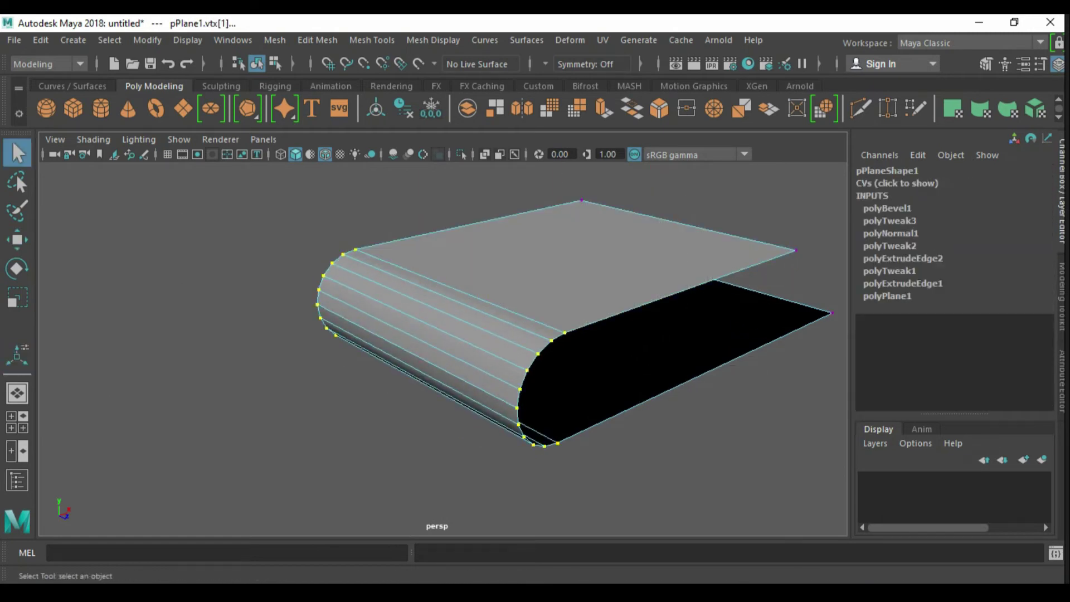
{"action": "key", "text": "F8"}
{"action": "left_click_drag", "start_coordinate": [502, 334], "coordinate": [390, 278], "text": "alt"}
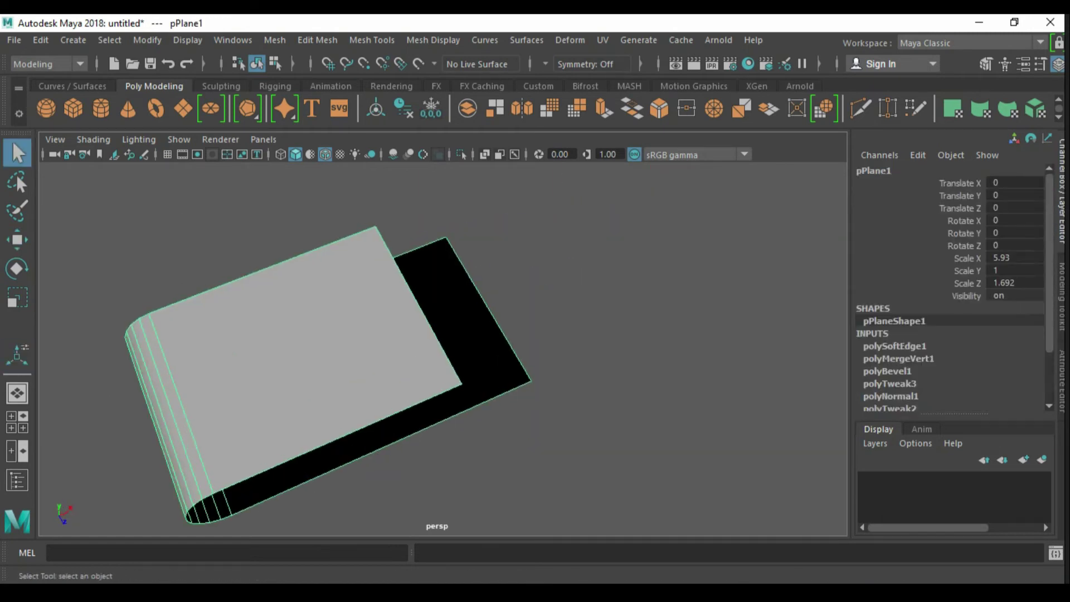
Extrude the strap's far edge up into a wall, then across into a flap top
{"action": "key", "text": "F10"}
{"action": "left_click", "coordinate": [488, 309]}
{"action": "key", "text": "ctrl+e"}
{"action": "left_click_drag", "start_coordinate": [515, 307], "coordinate": [523, 251]}
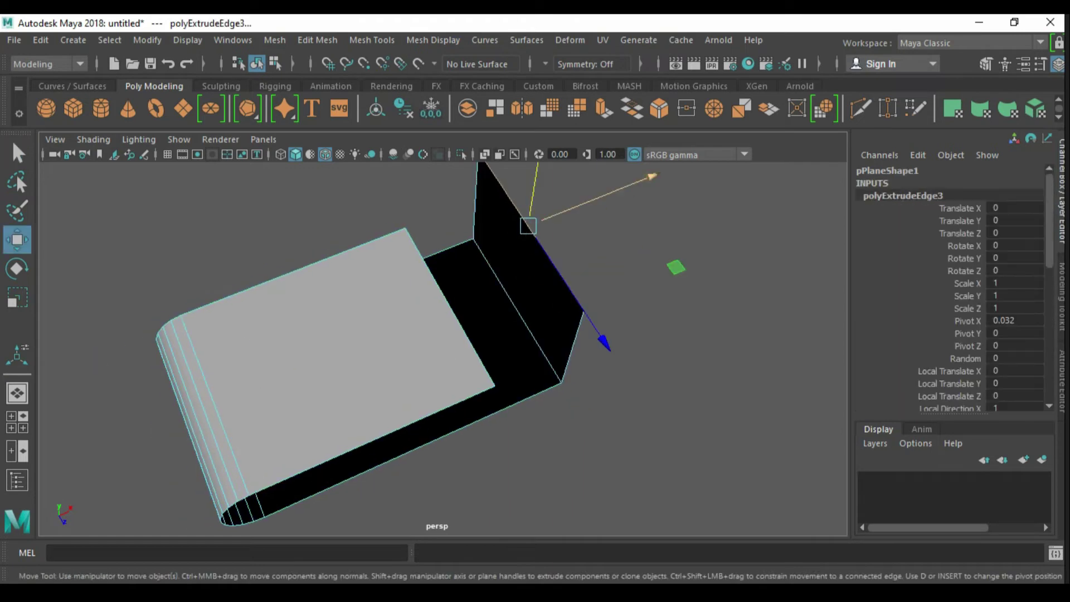
{"action": "left_click_drag", "start_coordinate": [446, 334], "coordinate": [557, 334], "text": "alt"}
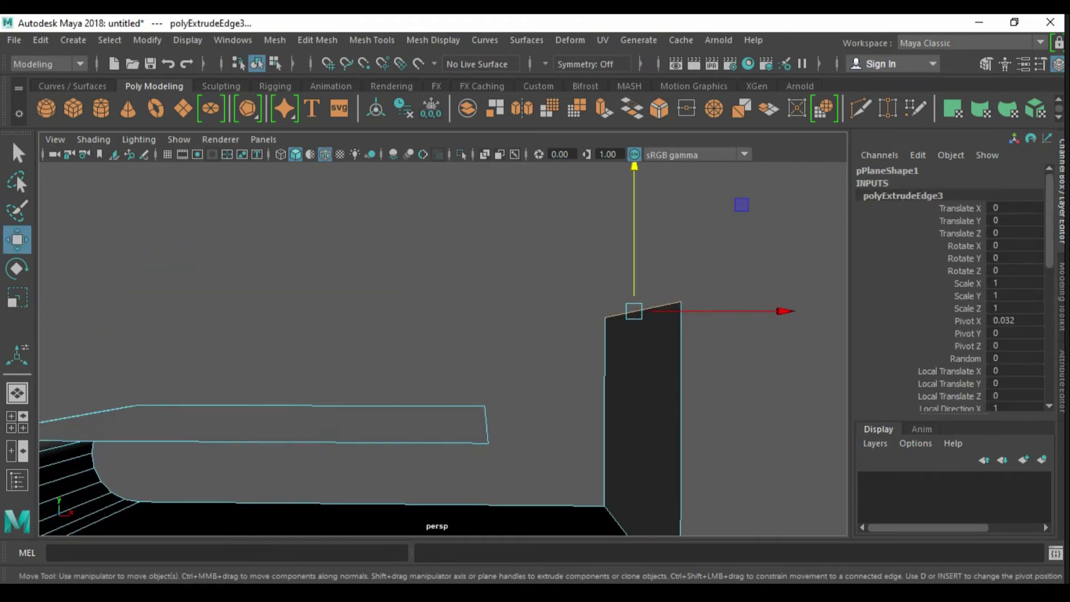
{"action": "key", "text": "ctrl+e"}
{"action": "mouse_move", "coordinate": [769, 310]}
{"action": "left_mouse_down"}
{"action": "mouse_move", "coordinate": [457, 311]}
{"action": "mouse_move", "coordinate": [390, 251]}
{"action": "left_mouse_up"}
{"action": "left_click_drag", "start_coordinate": [446, 334], "coordinate": [390, 279], "text": "alt"}
Insert an edge loop across the flap and scale it to taper the flap to a point
{"action": "key", "text": "F11"}
{"action": "left_click", "coordinate": [463, 340]}
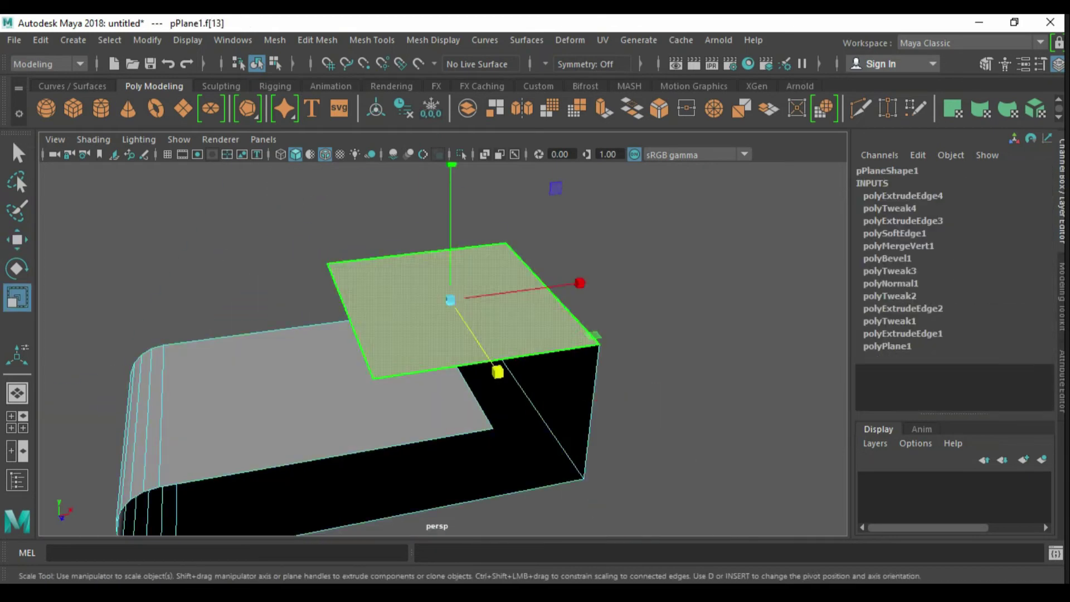
{"action": "key", "text": "w"}
{"action": "left_click_drag", "start_coordinate": [446, 334], "coordinate": [390, 279], "text": "alt"}
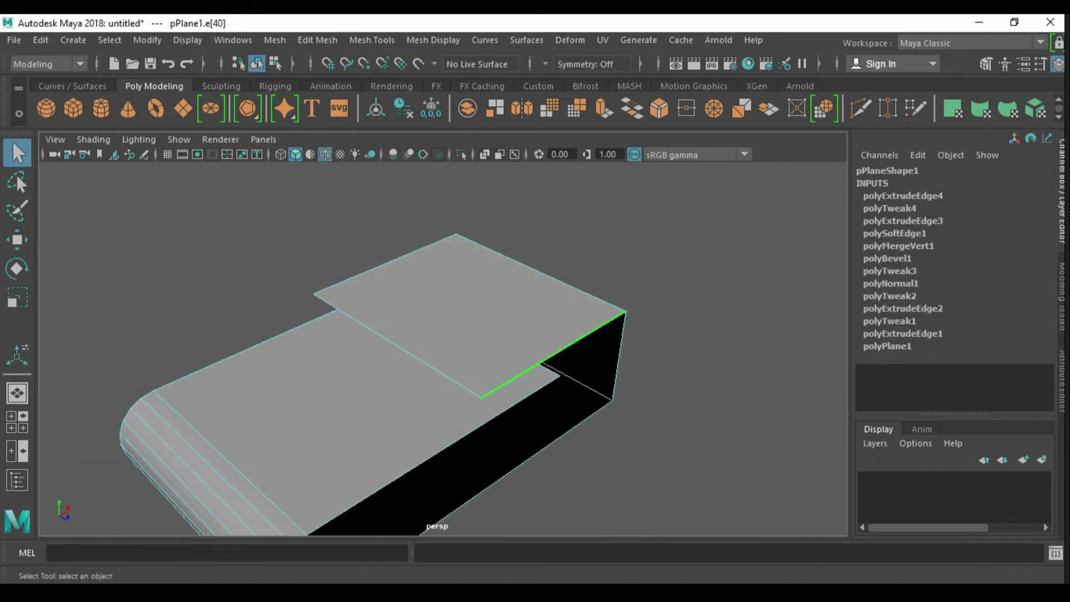
{"action": "left_click", "coordinate": [473, 312]}
{"action": "key", "text": "r"}
{"action": "left_click_drag", "start_coordinate": [478, 395], "coordinate": [457, 390]}
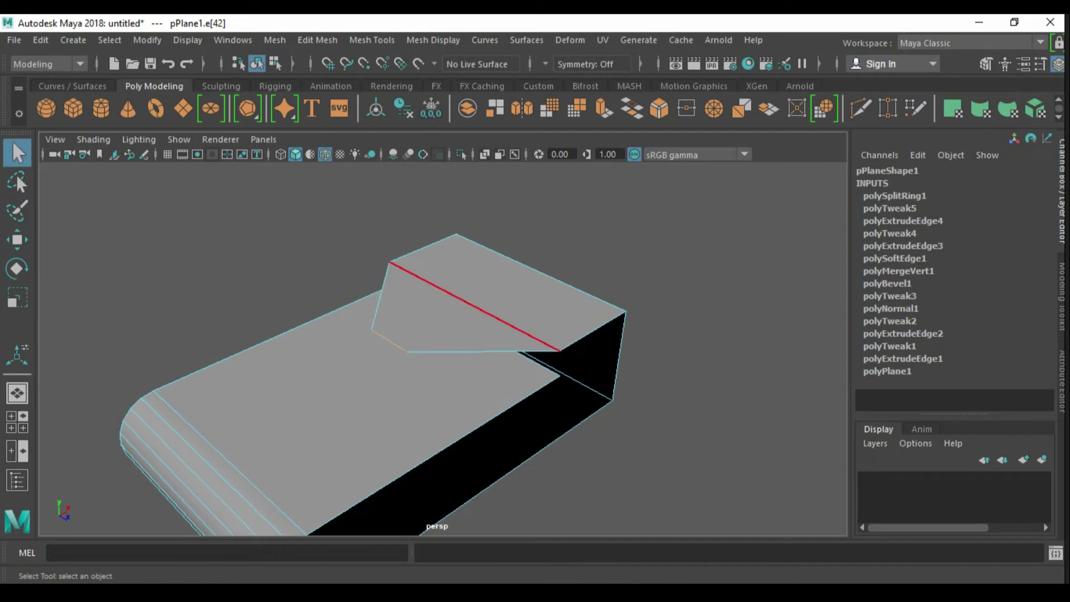
Round the flap's outer and inner fold edges with 3-segment bevels and merge vertices
{"action": "key", "text": "ctrl+b"}
{"action": "key", "text": "ctrl+z"}
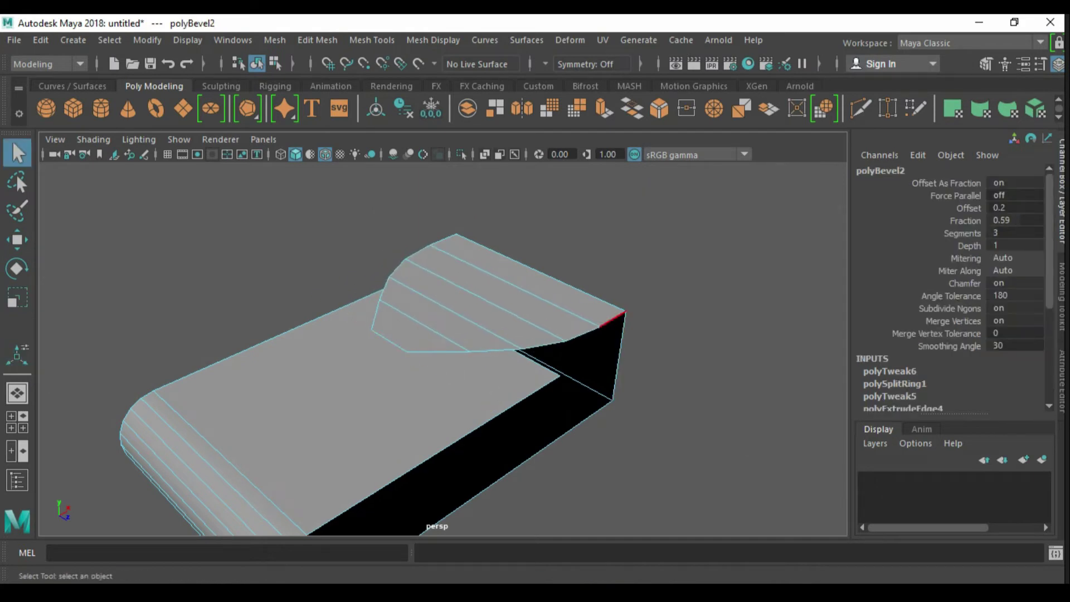
{"action": "key", "text": "ctrl+z"}
{"action": "key", "text": "ctrl+z"}
{"action": "key", "text": "ctrl+b"}
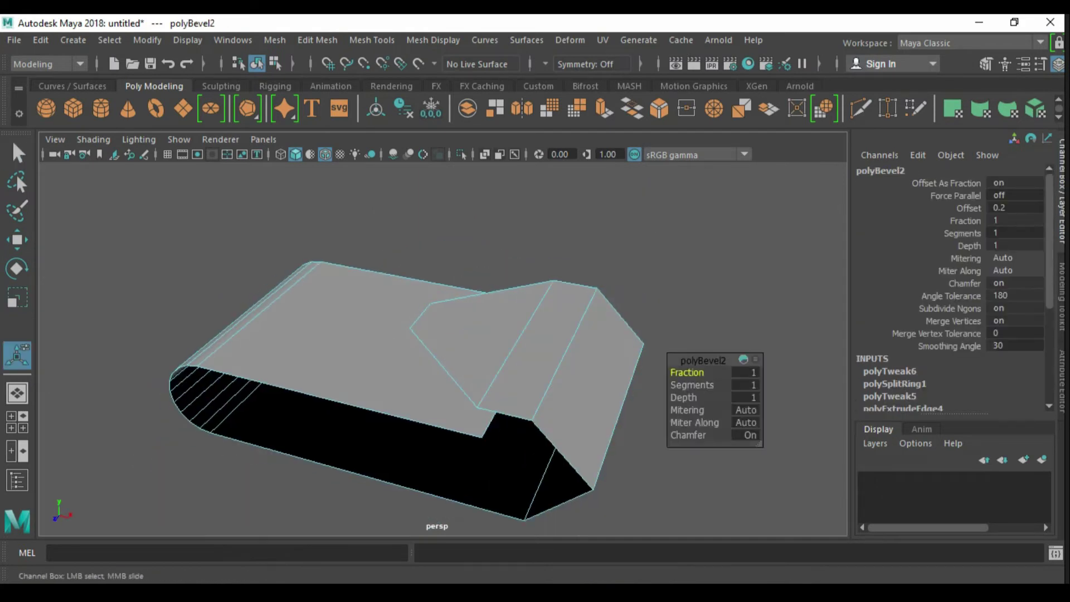
{"action": "key", "text": "q"}
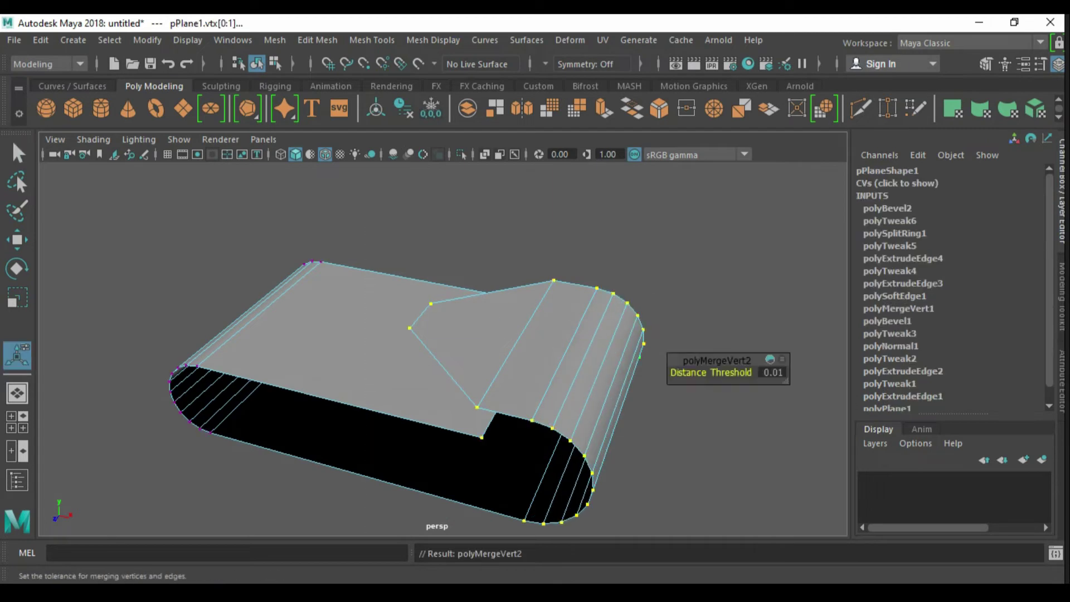
{"action": "key", "text": "f"}
{"action": "key", "text": "w"}
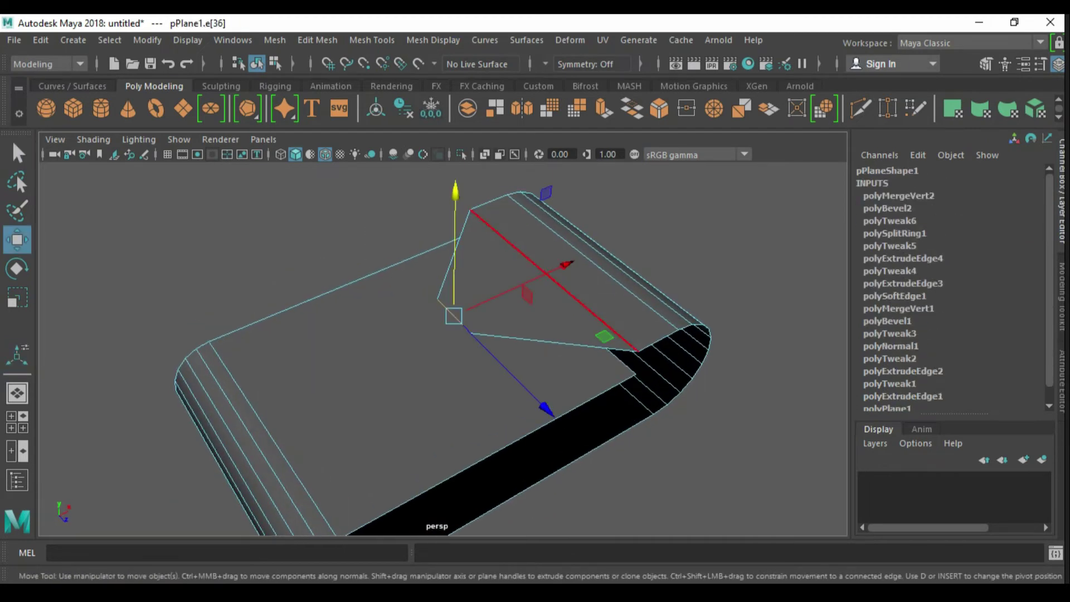
{"action": "key", "text": "q"}
{"action": "key", "text": "ctrl+b"}
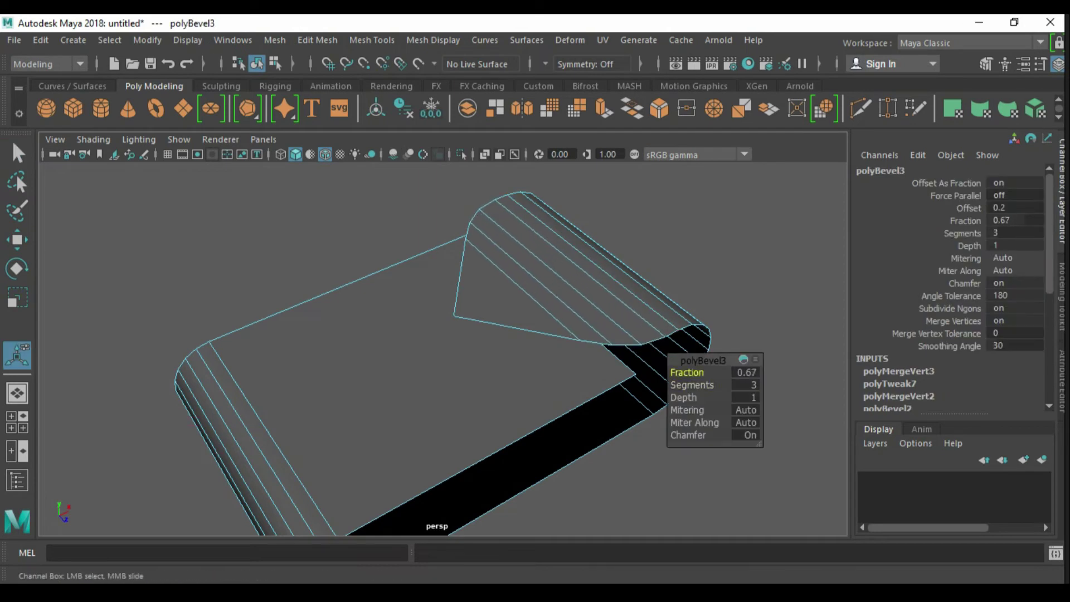
{"action": "key", "text": "q"}
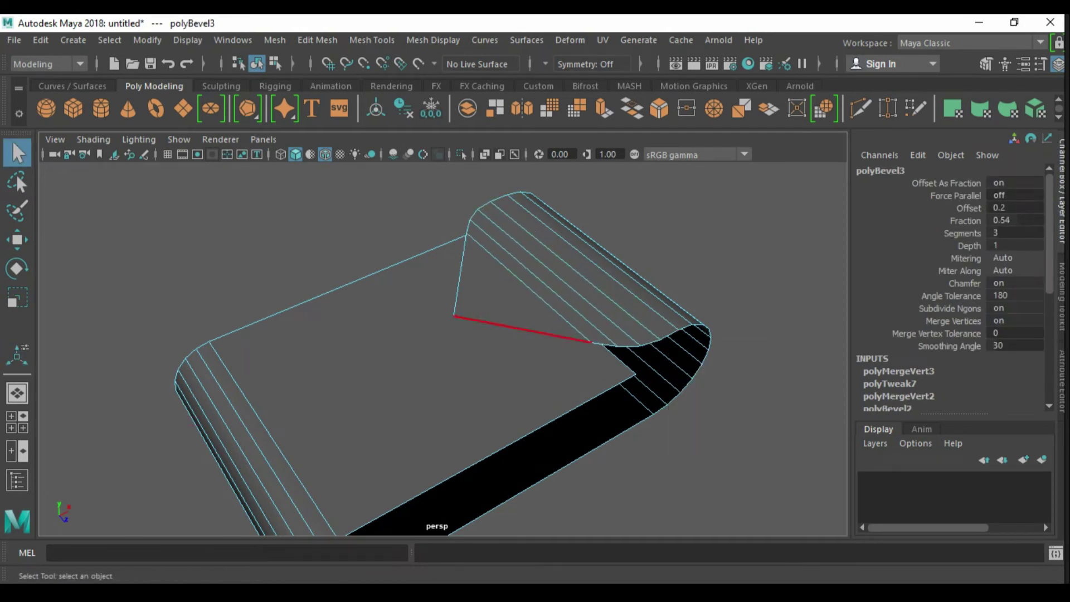
{"action": "key", "text": "F8"}
{"action": "key", "text": "ctrl+F11"}
Extrude all of the strap's faces to a thickness of 0.16
{"action": "key", "text": "f"}
{"action": "key", "text": "ctrl+e"}
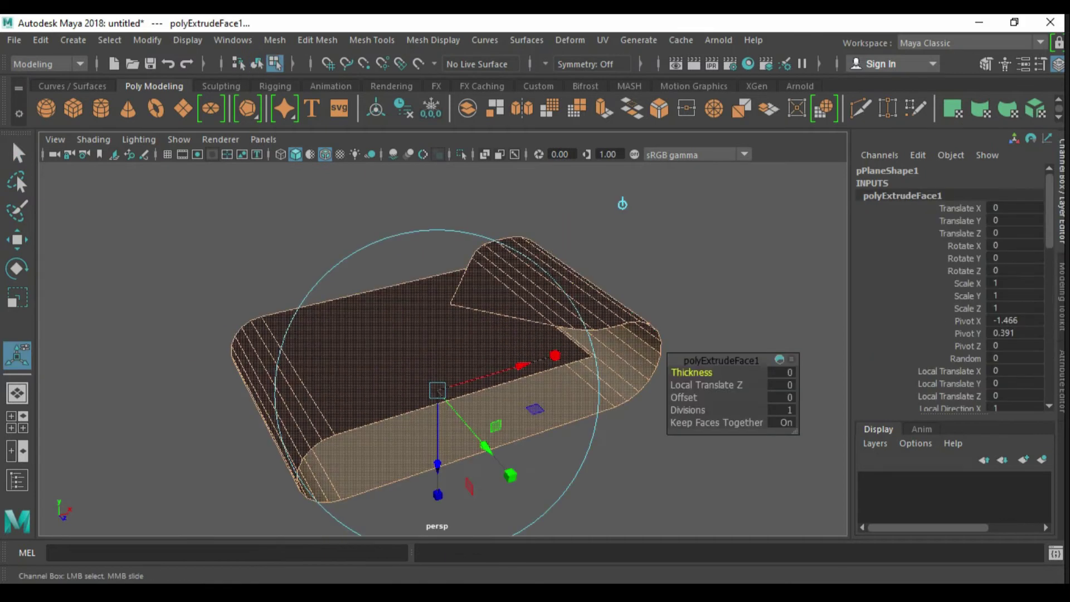
{"action": "middle_click_drag", "start_coordinate": [591, 204], "coordinate": [622, 203]}
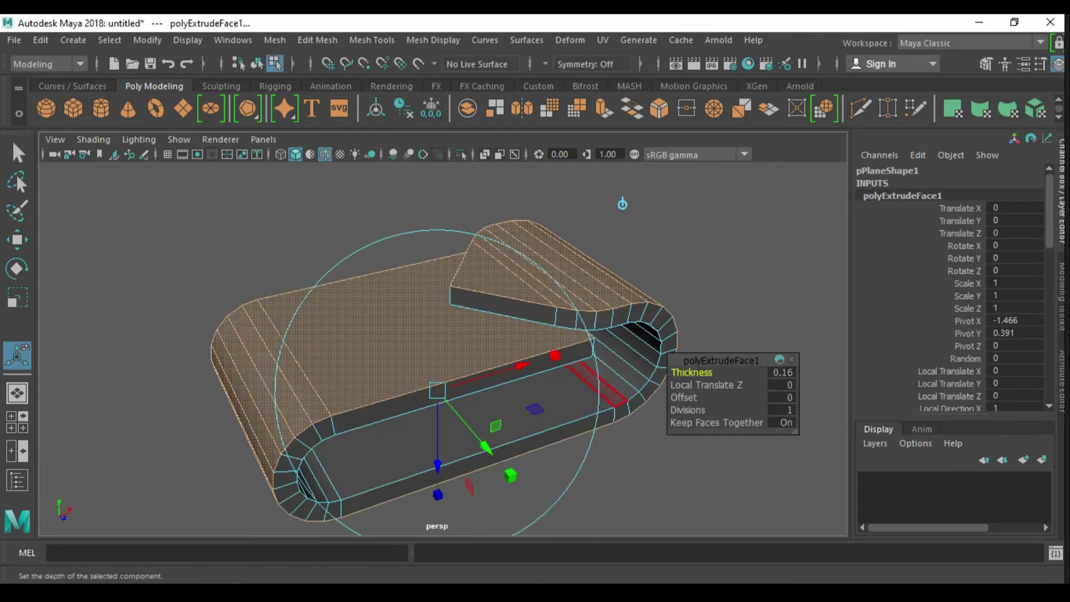
{"action": "key", "text": "q"}
{"action": "key", "text": "F8"}
Bevel the remaining sharp corner edge with 5 segments
{"action": "left_click_drag", "start_coordinate": [434, 335], "coordinate": [501, 312], "text": "alt"}
{"action": "key", "text": "w"}
{"action": "key", "text": "q"}
{"action": "key", "text": "ctrl+b"}
{"action": "type", "text": "5"}
{"action": "key", "text": "Return"}
{"action": "mouse_move", "coordinate": [435, 334]}
{"action": "left_mouse_down", "text": "alt"}
{"action": "mouse_move", "coordinate": [501, 312]}
{"action": "mouse_move", "coordinate": [434, 334]}
{"action": "left_mouse_up", "text": "alt"}
{"action": "left_click", "coordinate": [390, 312]}
{"action": "right_click", "coordinate": [644, 210], "text": "shift"}
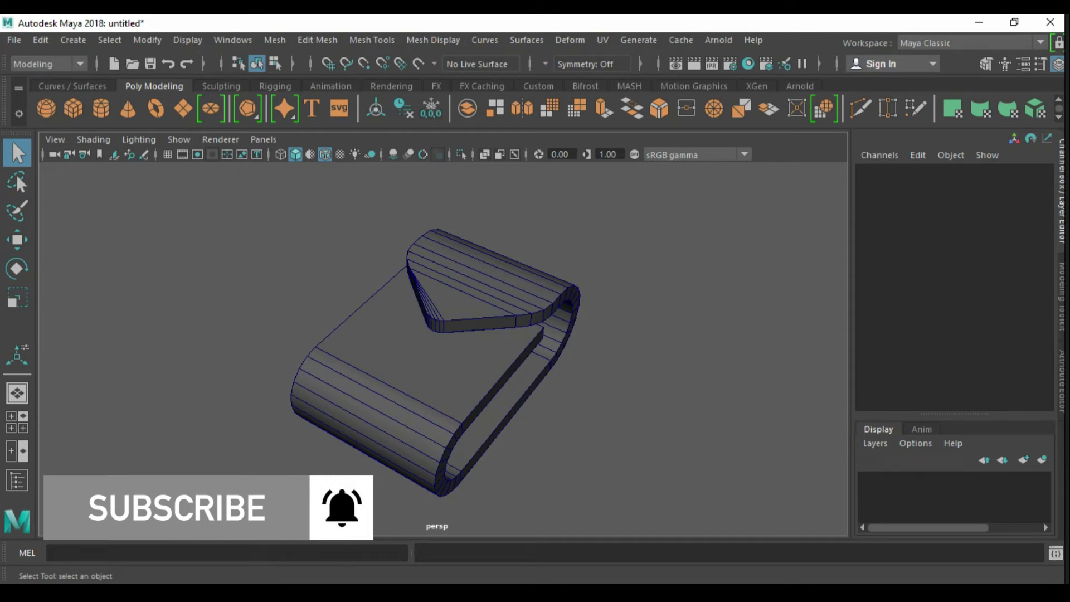
Create a cube, stretch it long and narrow, raise it over the strap, and flatten it slightly
{"action": "right_click", "coordinate": [604, 199], "text": "shift"}
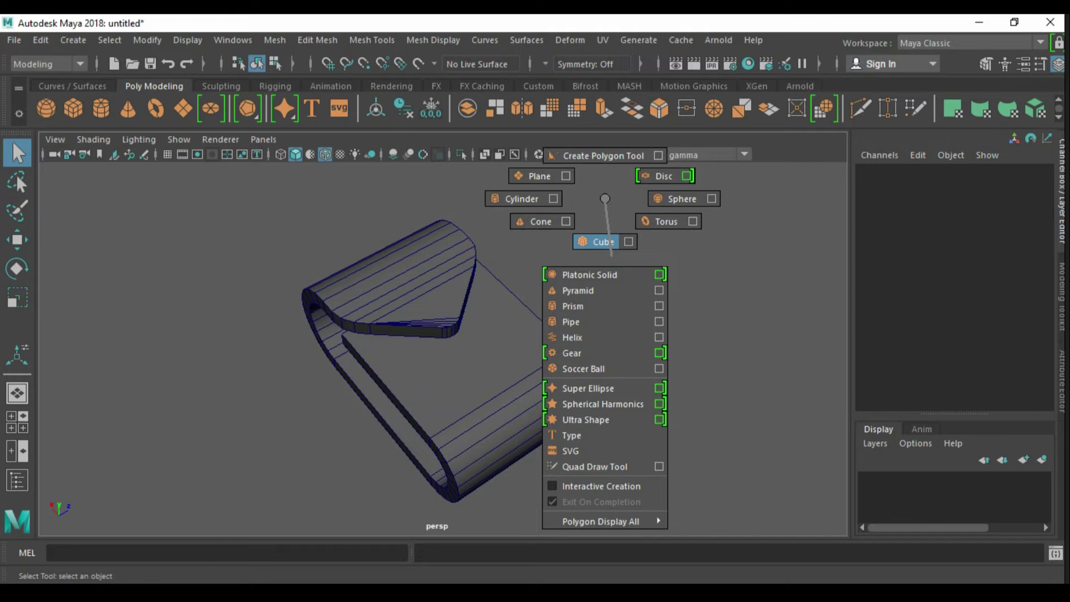
{"action": "right_click_drag", "start_coordinate": [604, 198], "coordinate": [611, 254], "text": "shift"}
{"action": "key", "text": "r"}
{"action": "left_click_drag", "start_coordinate": [410, 309], "coordinate": [600, 207]}
{"action": "left_click_drag", "start_coordinate": [446, 362], "coordinate": [423, 290], "text": "alt"}
{"action": "left_click_drag", "start_coordinate": [443, 207], "coordinate": [442, 172]}
{"action": "left_click_drag", "start_coordinate": [502, 334], "coordinate": [390, 312], "text": "alt"}
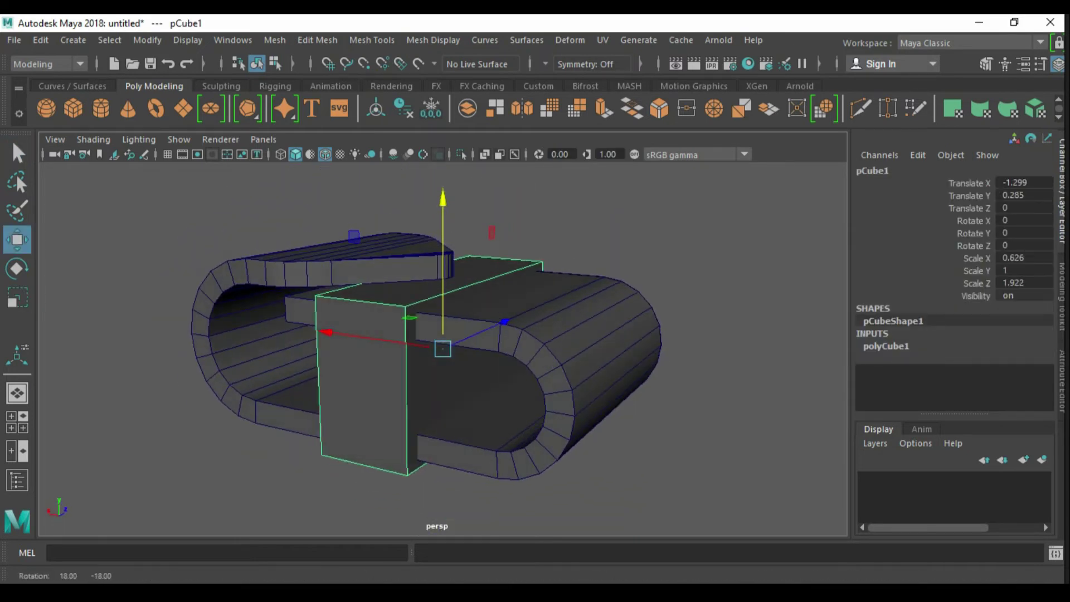
{"action": "scroll", "coordinate": [442, 334], "scroll_direction": "up", "scroll_amount": 3}
{"action": "key", "text": "r"}
{"action": "left_click_drag", "start_coordinate": [443, 207], "coordinate": [442, 217]}
{"action": "key", "text": "w"}
{"action": "left_click_drag", "start_coordinate": [501, 334], "coordinate": [390, 301], "text": "alt"}
Bevel the band's edges with 5 segments at 0.72 fraction, then make it slightly taller and longer
{"action": "left_click", "coordinate": [167, 195]}
{"action": "right_click_drag", "start_coordinate": [312, 490], "coordinate": [668, 362], "text": "shift"}
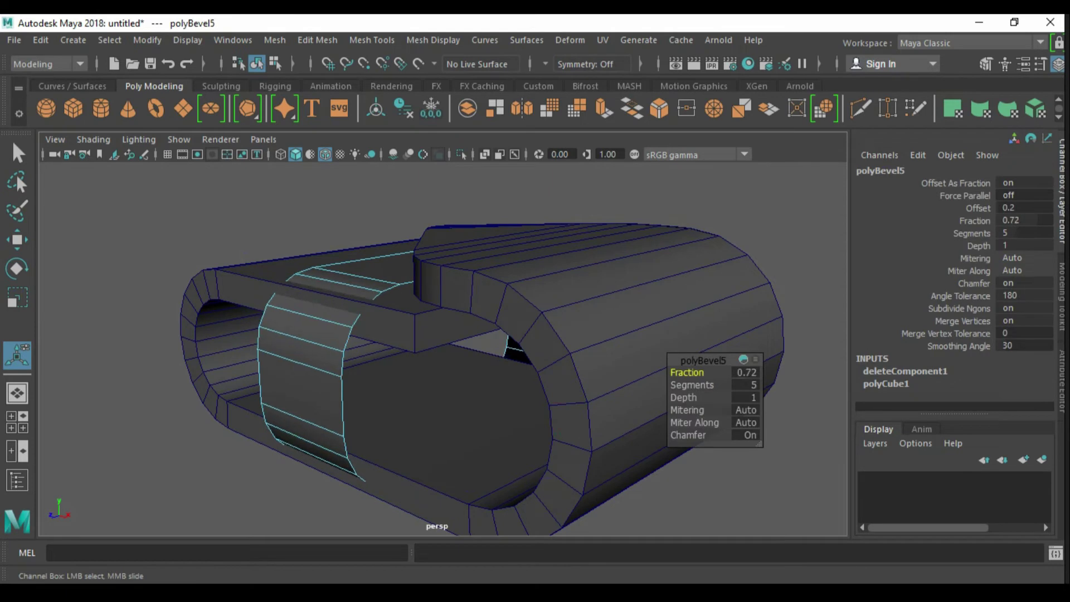
{"action": "key", "text": "F8"}
{"action": "mouse_move", "coordinate": [446, 334]}
{"action": "left_mouse_down", "text": "alt"}
{"action": "mouse_move", "coordinate": [390, 312]}
{"action": "mouse_move", "coordinate": [446, 334]}
{"action": "mouse_move", "coordinate": [423, 329]}
{"action": "left_mouse_up", "text": "alt"}
{"action": "key", "text": "r"}
{"action": "left_click_drag", "start_coordinate": [513, 319], "coordinate": [535, 311]}
{"action": "key", "text": "w"}
{"action": "left_click_drag", "start_coordinate": [446, 334], "coordinate": [401, 312], "text": "alt"}
{"action": "key", "text": "q"}
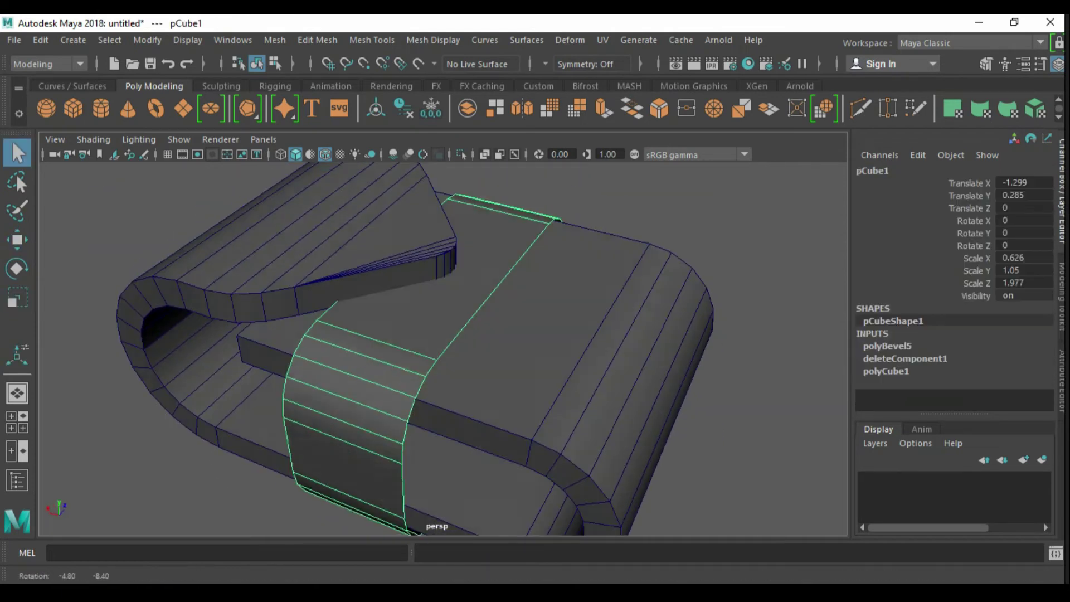
Extrude the band's top and front faces outward for thickness
{"action": "key", "text": "F11"}
{"action": "left_click", "coordinate": [401, 284]}
{"action": "left_click", "coordinate": [346, 390], "text": "shift"}
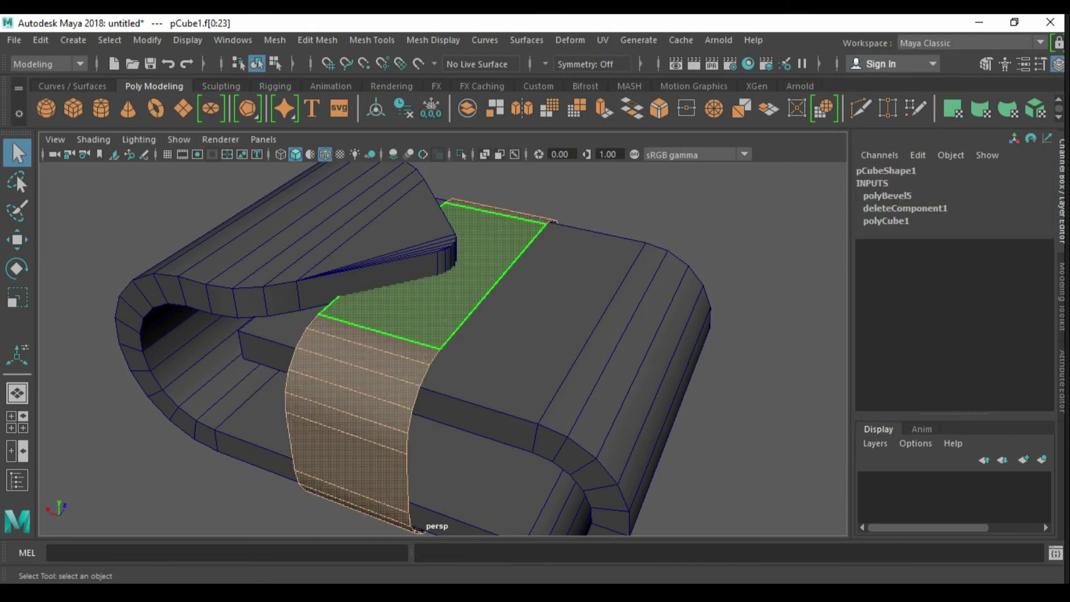
{"action": "key", "text": "ctrl+e"}
{"action": "left_click_drag", "start_coordinate": [553, 219], "coordinate": [557, 206]}
{"action": "left_click", "coordinate": [17, 153]}
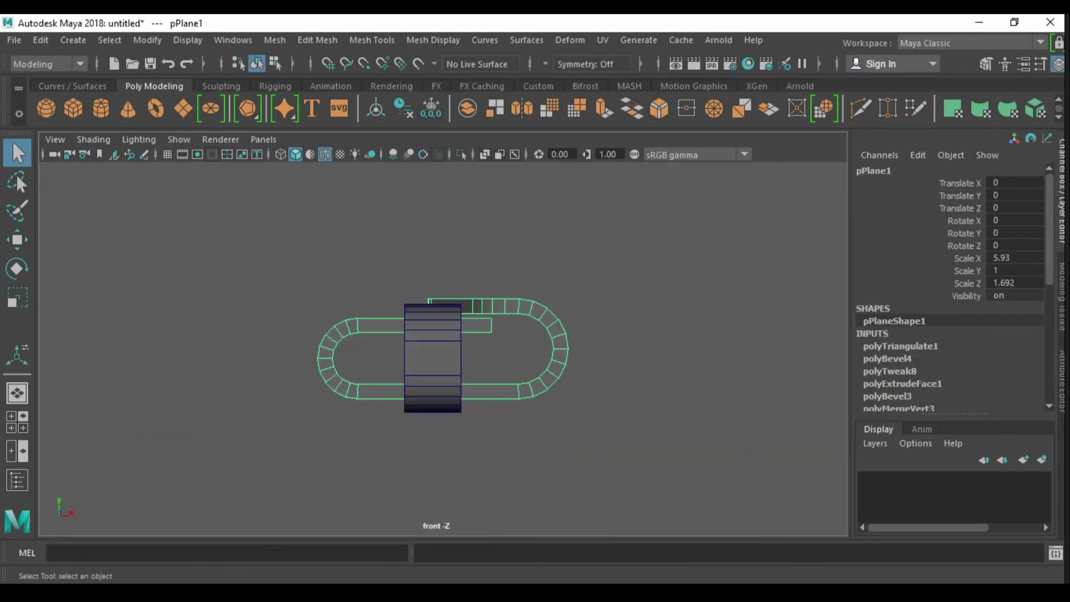
Adjust the top vertices, apply Edit Edge Flow to the curve edges, and slightly enlarge the band's extruded faces
{"action": "left_click_drag", "start_coordinate": [181, 229], "coordinate": [712, 380]}
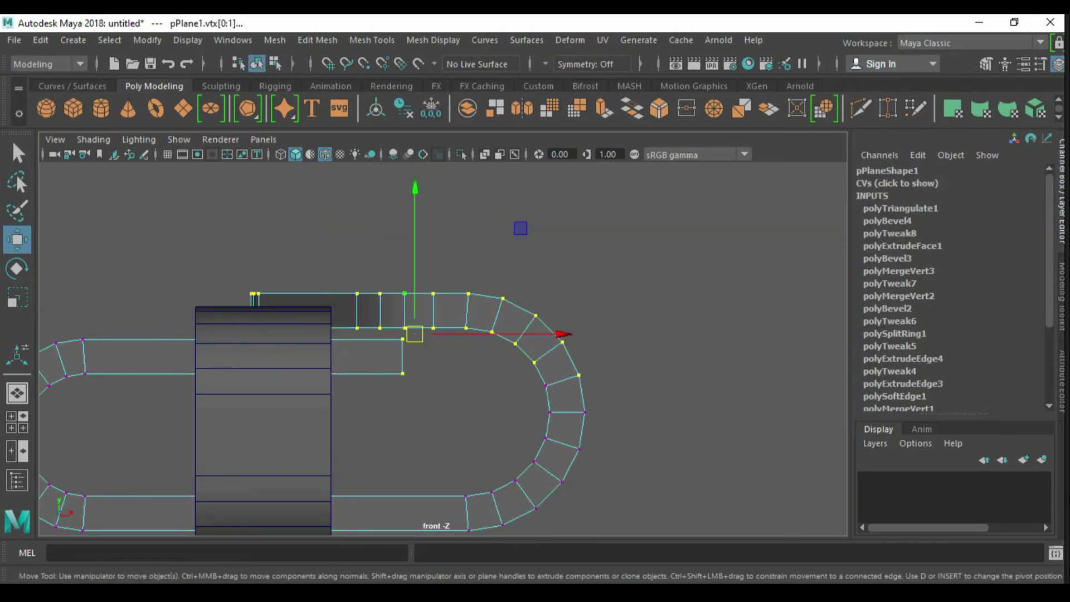
{"action": "key", "text": "F10"}
{"action": "left_click", "coordinate": [477, 370]}
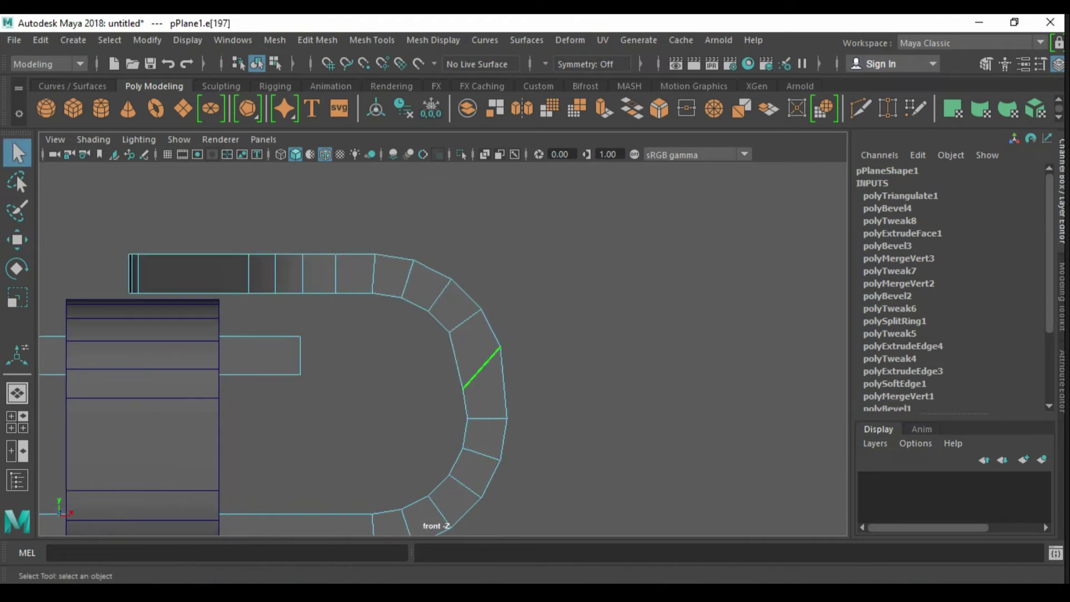
{"action": "right_click_drag", "start_coordinate": [579, 285], "coordinate": [573, 416], "text": "shift"}
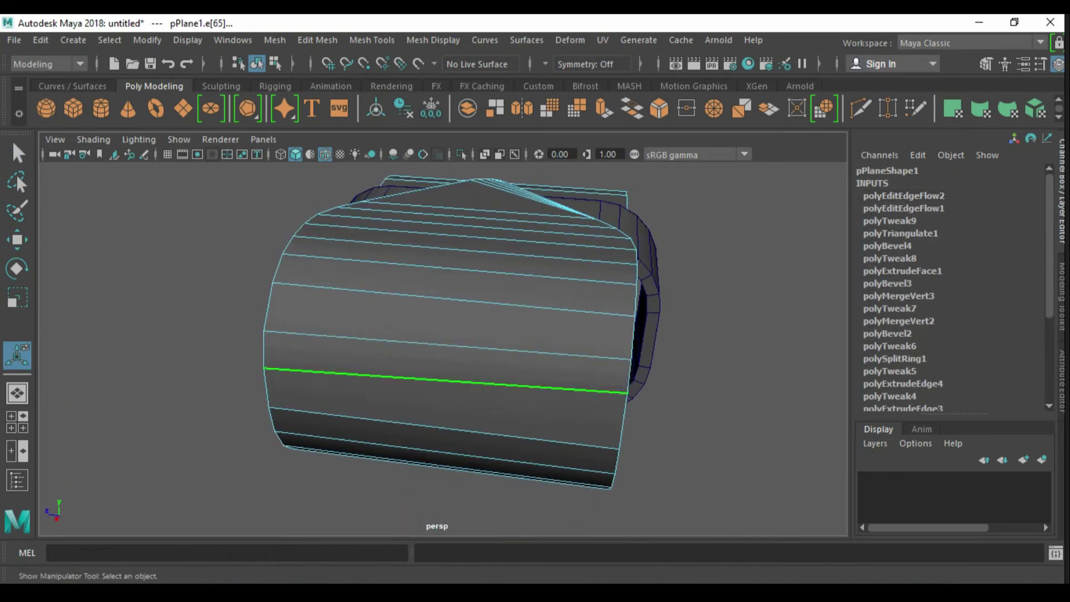
{"action": "key", "text": "g"}
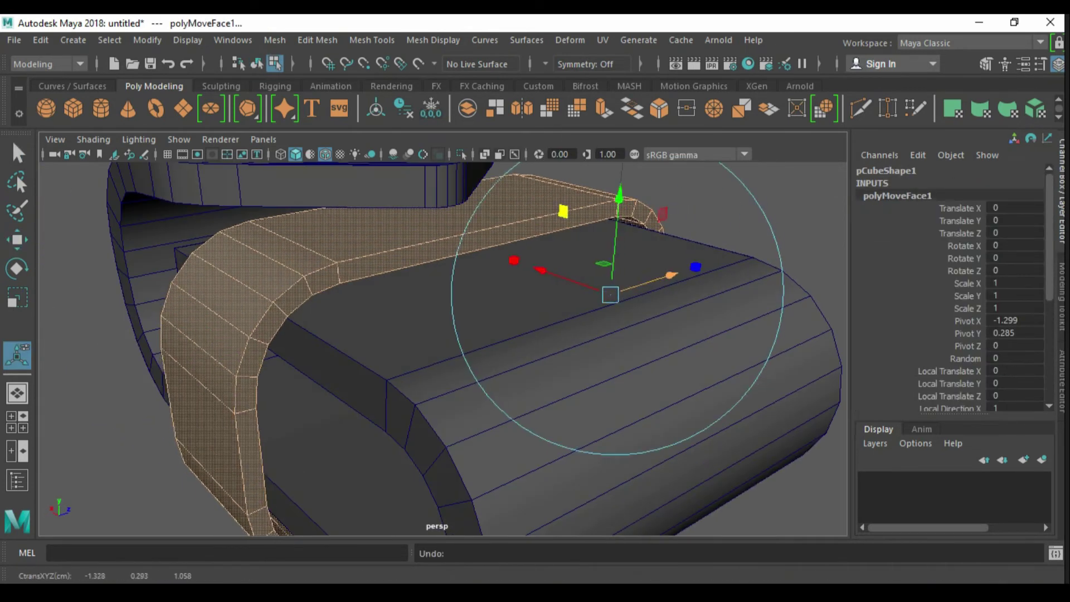
{"action": "left_click_drag", "start_coordinate": [562, 212], "coordinate": [695, 266]}
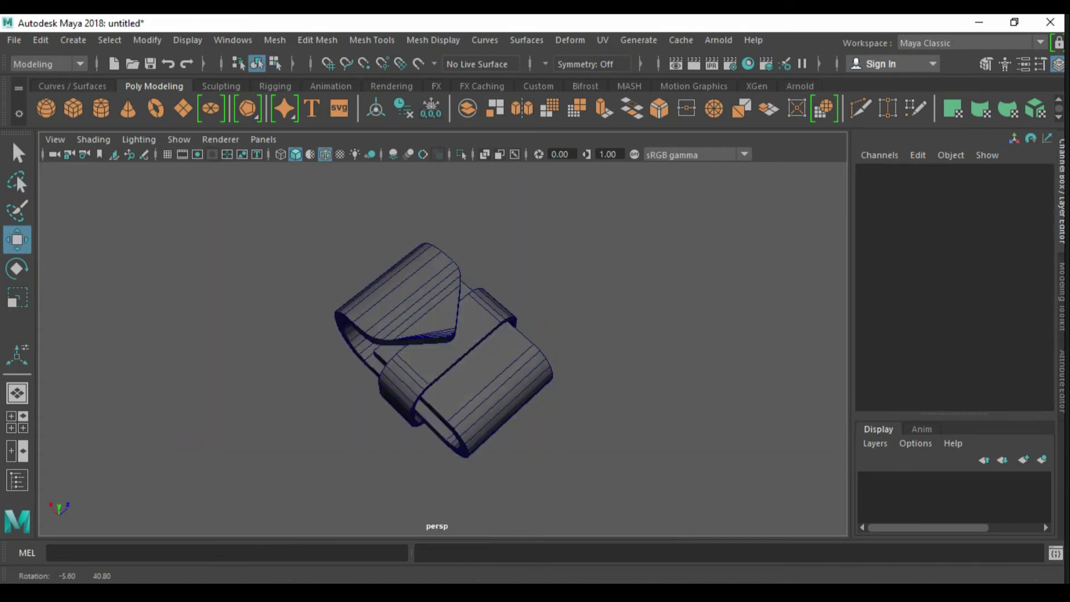
Scale the cylinder down in Y from the front view into a thin disc
{"action": "left_click_drag", "start_coordinate": [440, 345], "coordinate": [490, 312], "text": "alt"}
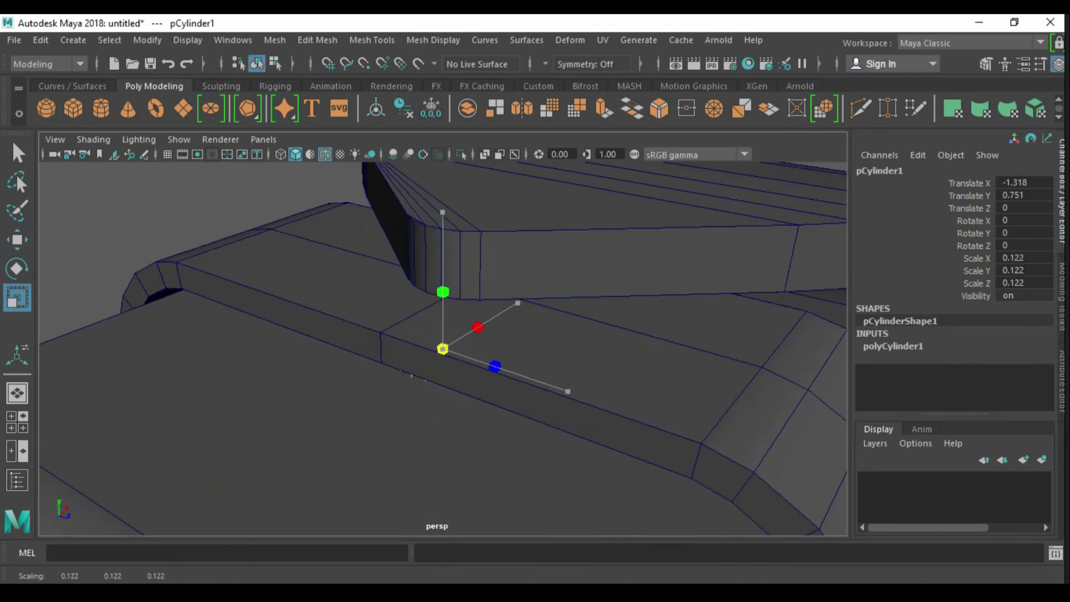
{"action": "key", "text": "space"}
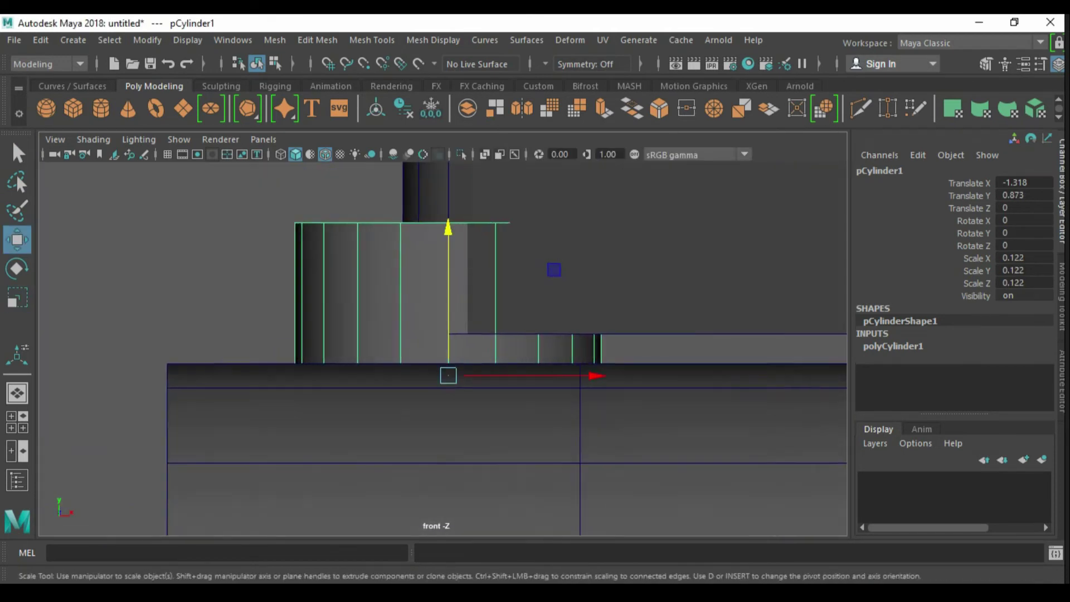
{"action": "key", "text": "r"}
{"action": "left_click_drag", "start_coordinate": [448, 238], "coordinate": [449, 350]}
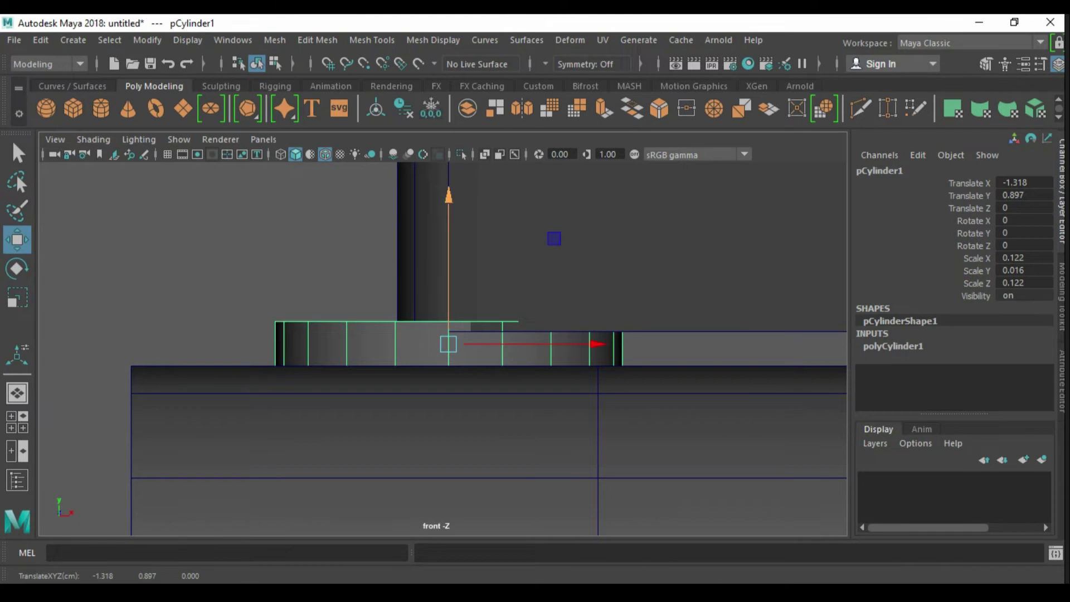
{"action": "scroll", "coordinate": [448, 343], "scroll_direction": "up", "scroll_amount": 1}
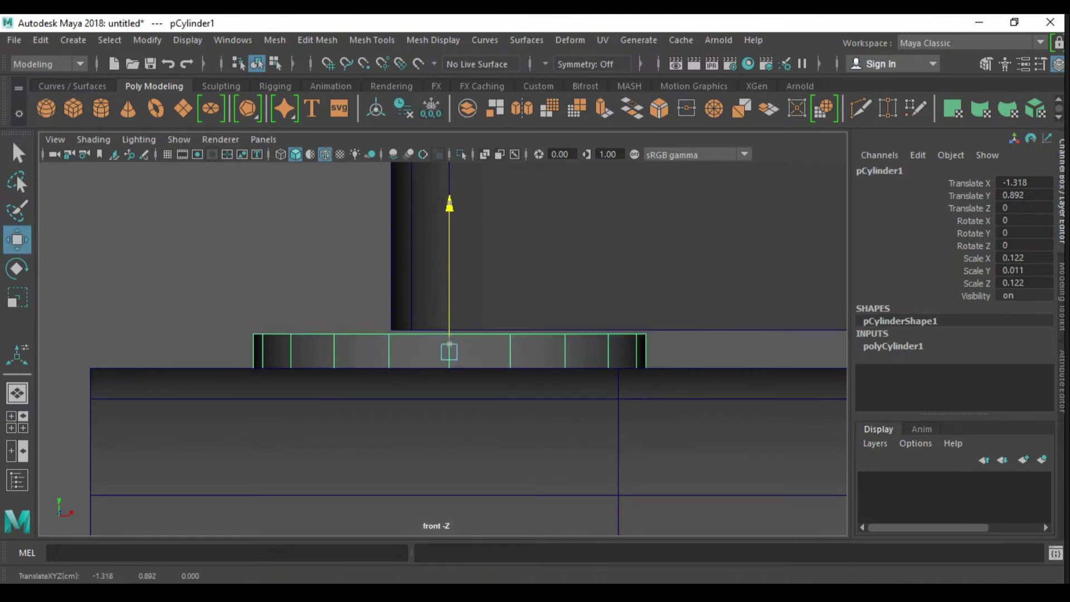
{"action": "key", "text": "space"}
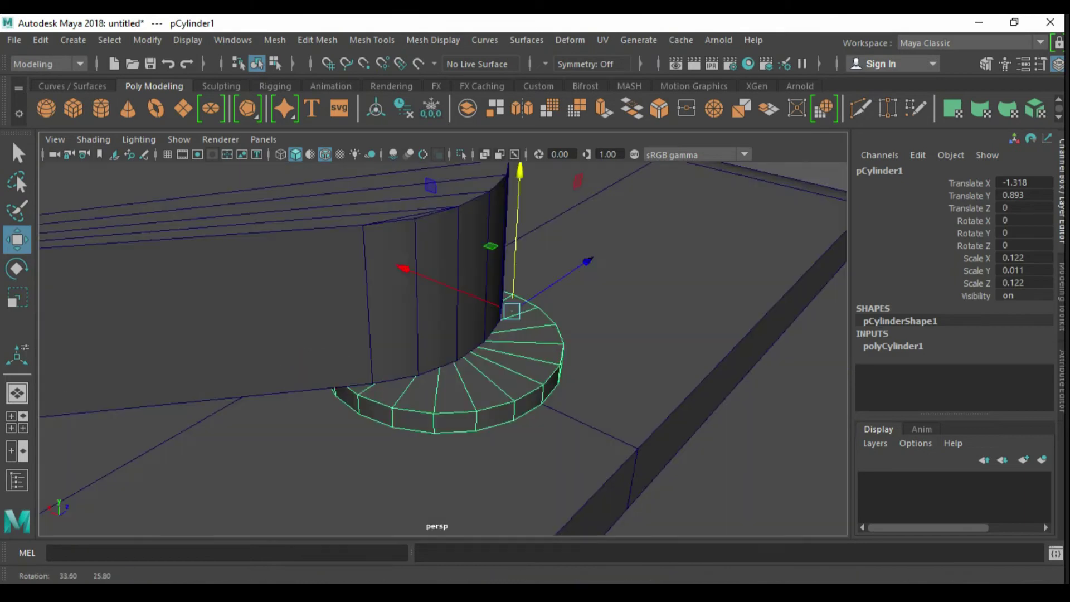
Isolate the disc, bevel its top rim, inset-extrude its top faces, and add an edge loop
{"action": "key", "text": "alt+h"}
{"action": "key", "text": "d"}
{"action": "key", "text": "q"}
{"action": "key", "text": "F10"}
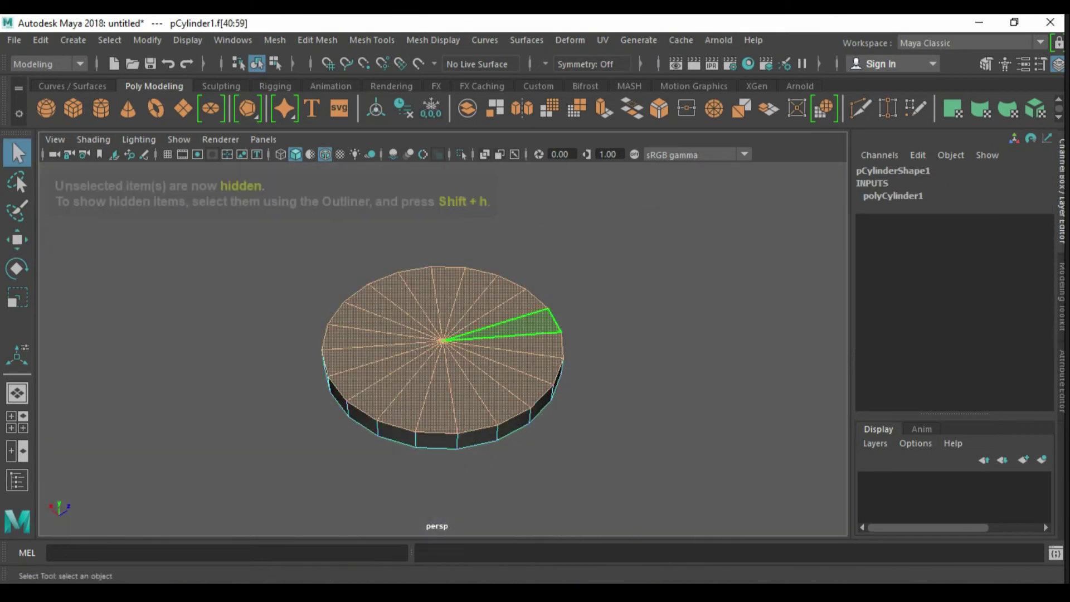
{"action": "key", "text": "ctrl+b"}
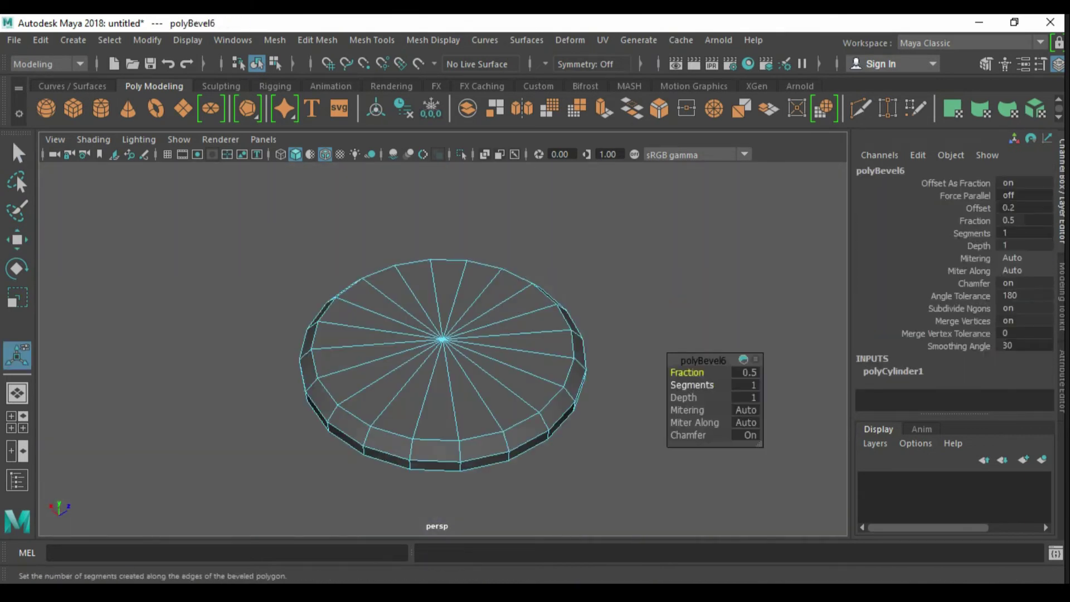
{"action": "key", "text": "F11"}
{"action": "key", "text": "ctrl+e"}
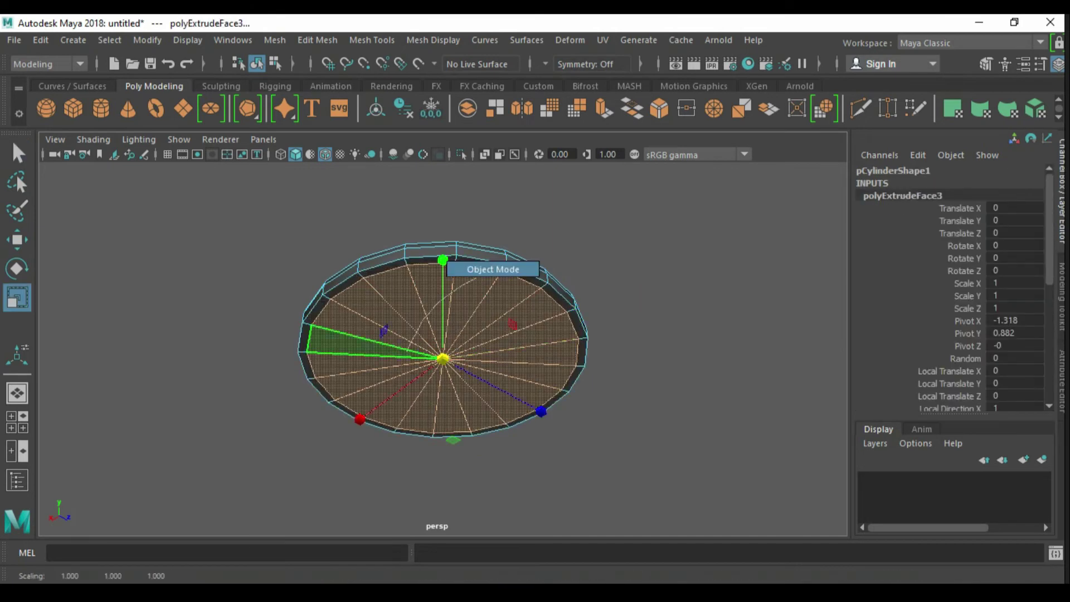
{"action": "key", "text": "r"}
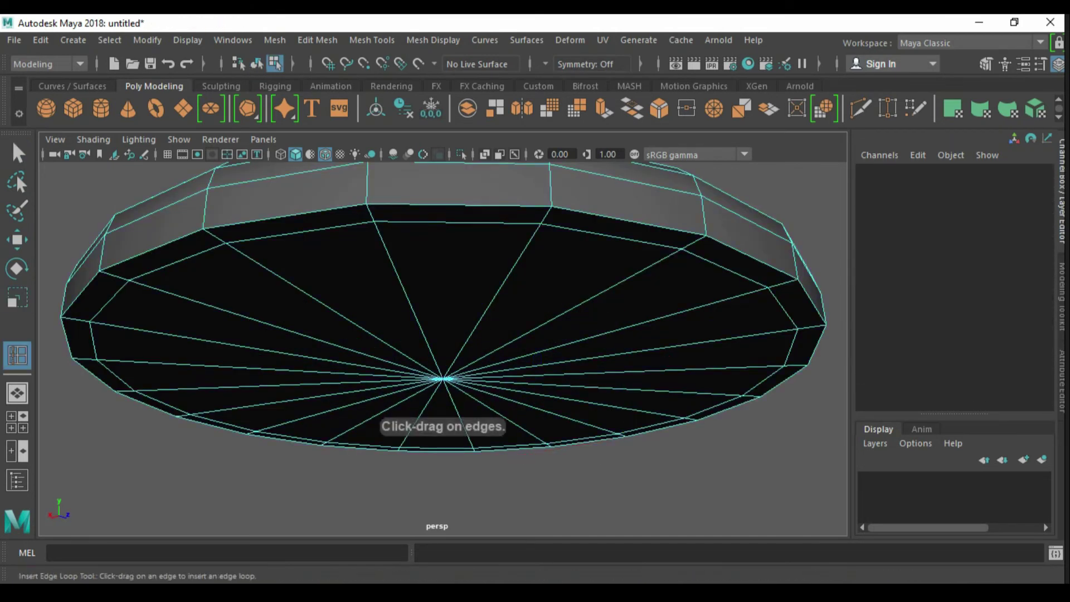
{"action": "key", "text": "w"}
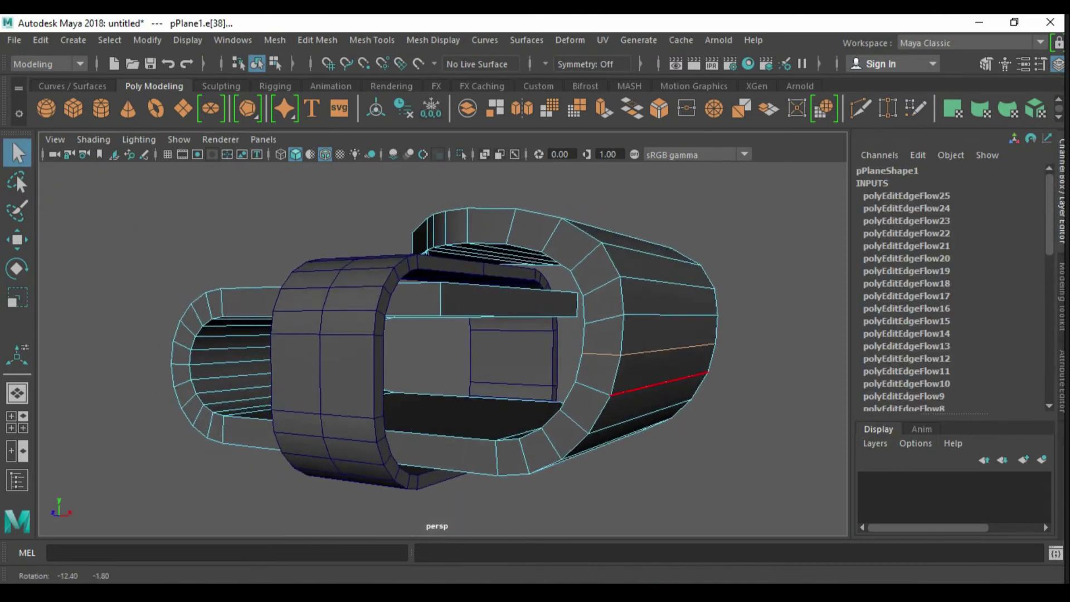
Undo past the disc button and edge-flow edits, then re-extrude the band's face ring at 0.06
{"action": "key", "text": "ctrl+z"}
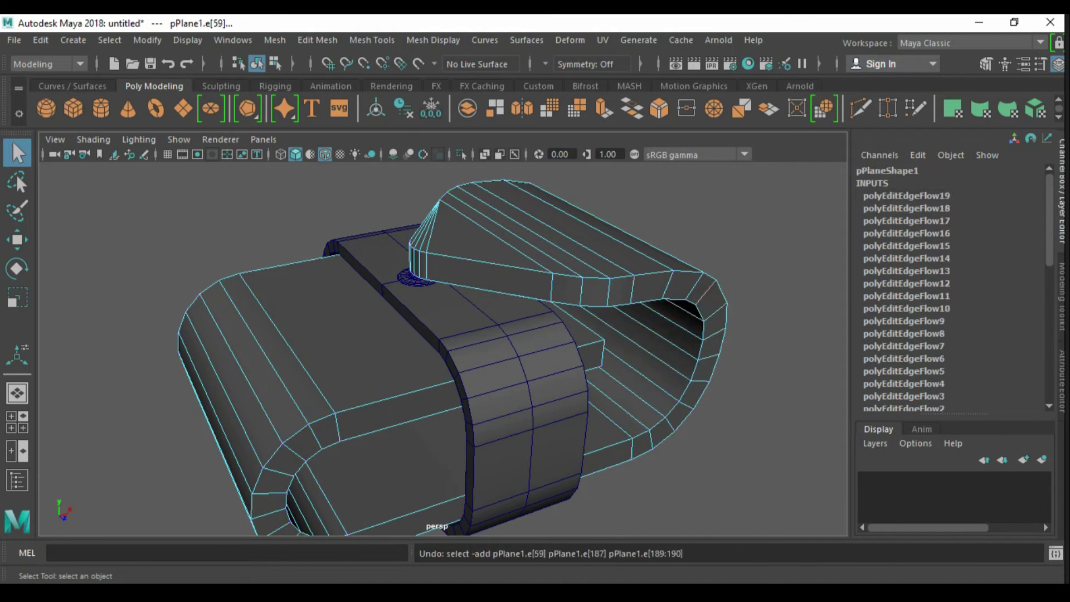
{"action": "key", "text": "ctrl+z"}
{"action": "key", "text": "ctrl+z"}
{"action": "key", "text": "ctrl+z"}
{"action": "key", "text": "ctrl+z"}
{"action": "key", "text": "ctrl+z"}
{"action": "key", "text": "ctrl+z"}
{"action": "key", "text": "ctrl+z"}
{"action": "key", "text": "ctrl+z"}
{"action": "key", "text": "ctrl+z"}
{"action": "key", "text": "ctrl+z"}
{"action": "key", "text": "ctrl+z"}
{"action": "key", "text": "ctrl+z"}
{"action": "key", "text": "ctrl+z"}
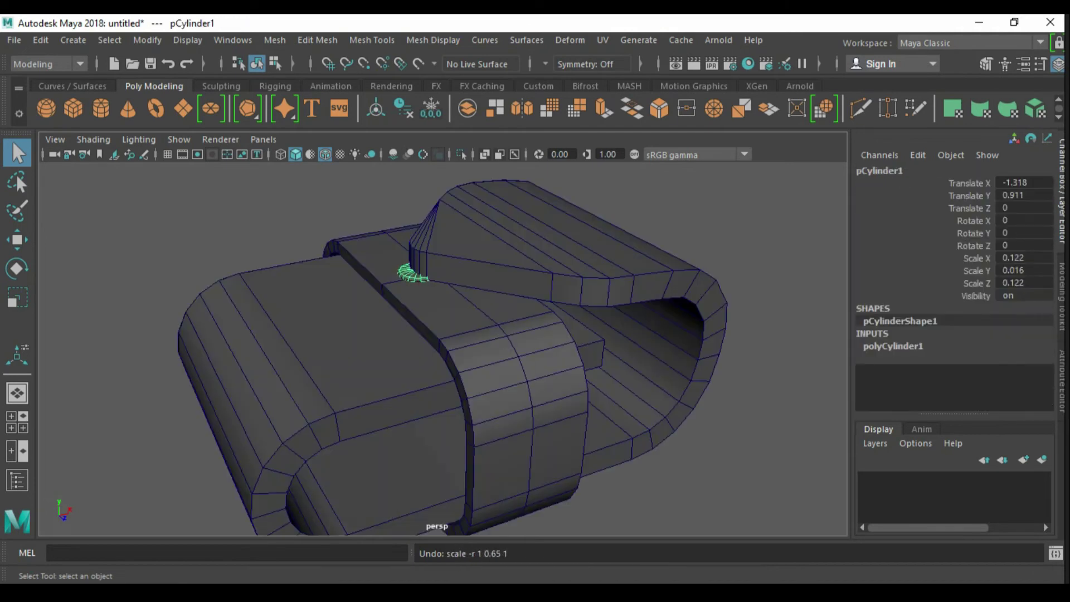
{"action": "key", "text": "ctrl+z"}
{"action": "key", "text": "ctrl+z"}
{"action": "key", "text": "ctrl+z"}
{"action": "key", "text": "ctrl+z"}
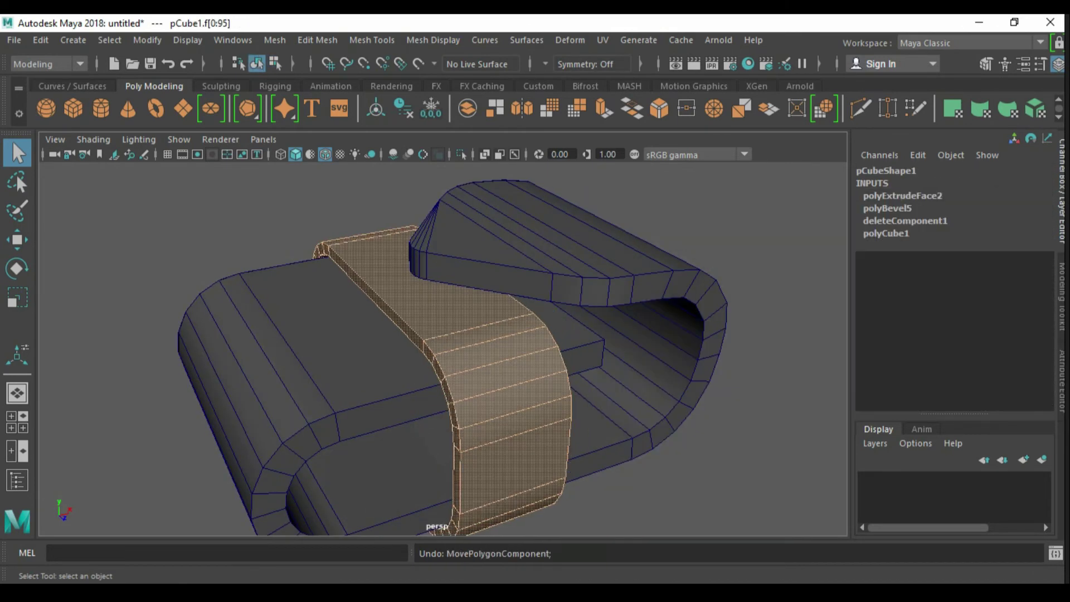
{"action": "key", "text": "ctrl+z"}
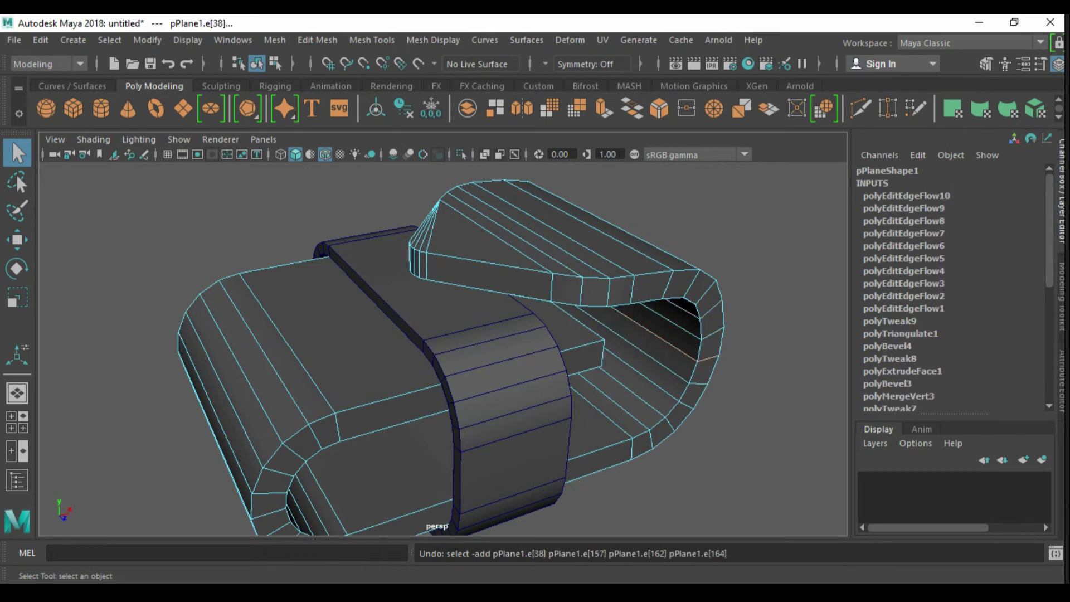
{"action": "key", "text": "ctrl+z"}
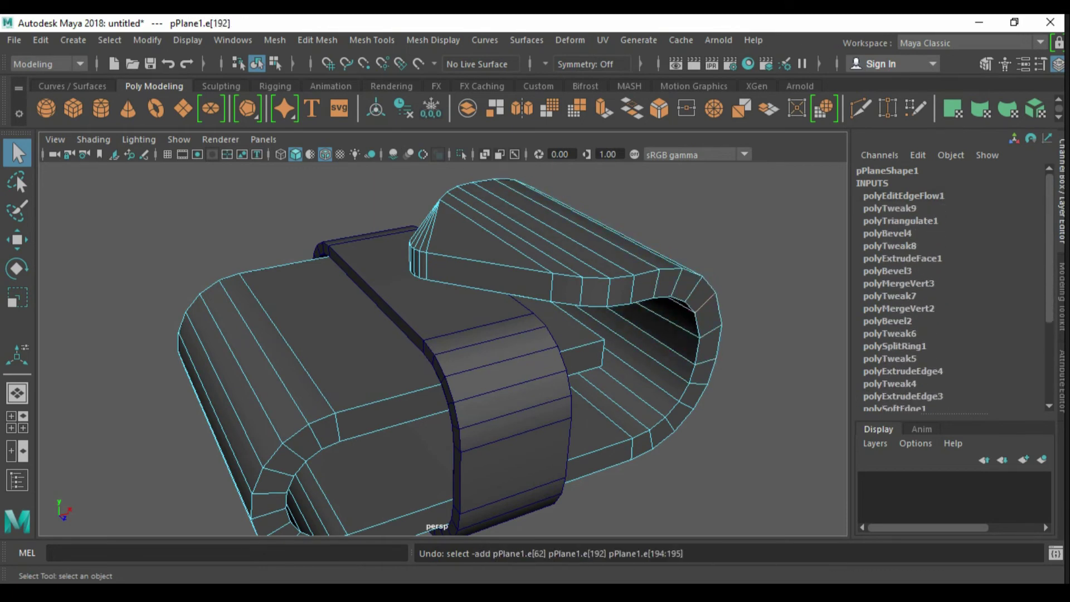
{"action": "key", "text": "ctrl+z"}
{"action": "key", "text": "ctrl+z"}
{"action": "key", "text": "ctrl+z"}
{"action": "key", "text": "ctrl+z"}
{"action": "key", "text": "ctrl+z"}
{"action": "left_click_drag", "start_coordinate": [440, 357], "coordinate": [501, 334], "text": "alt"}
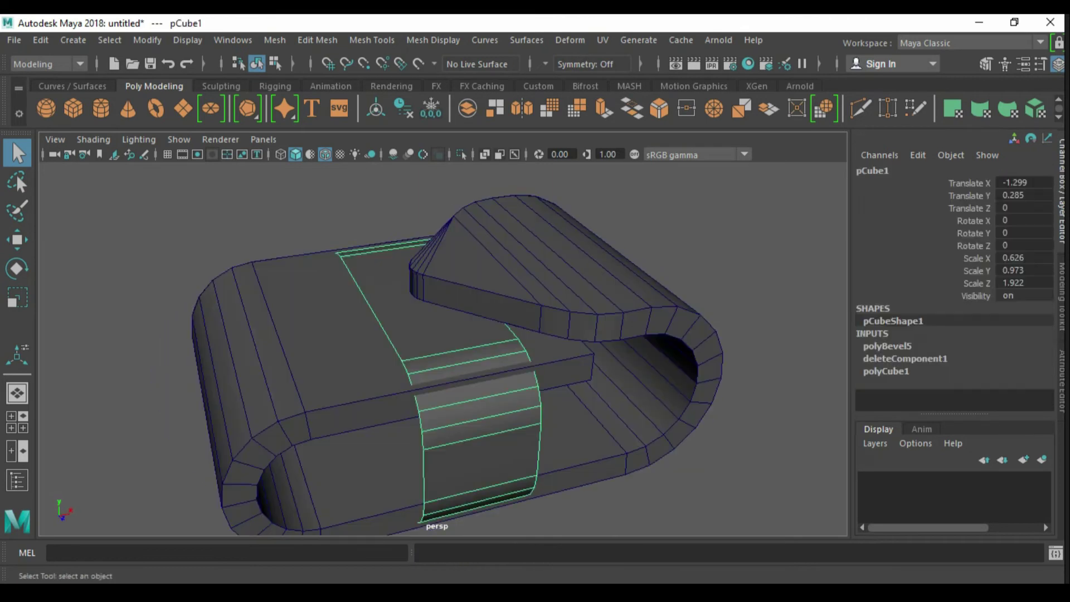
{"action": "key", "text": "ctrl+e"}
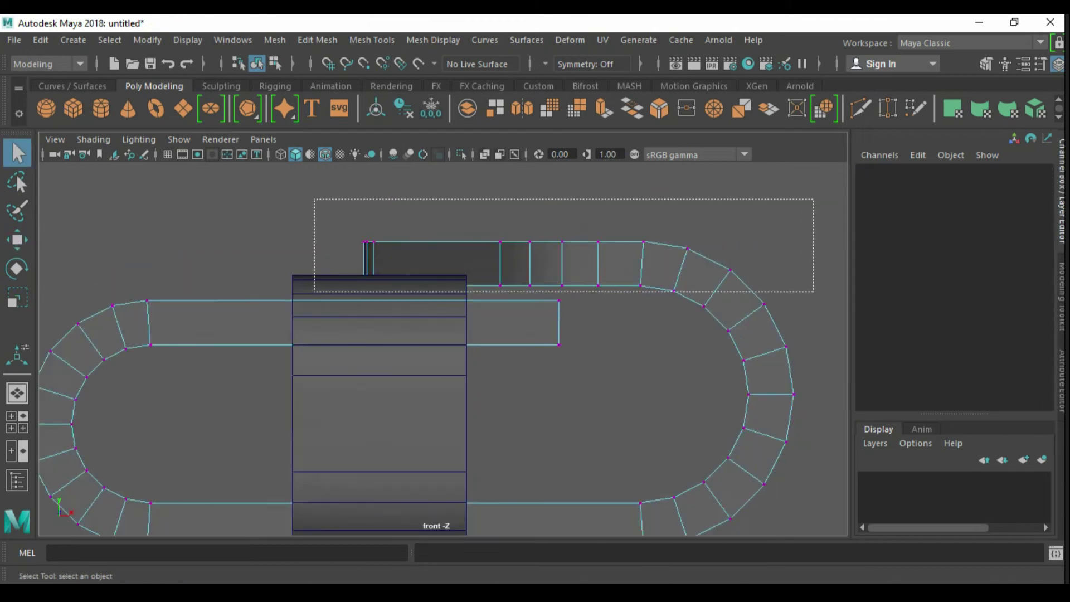
In front view, select the strap's upper flap vertices and raise them slightly
{"action": "left_click_drag", "start_coordinate": [314, 199], "coordinate": [813, 292]}
{"action": "left_click_drag", "start_coordinate": [690, 298], "coordinate": [797, 373], "text": "shift"}
{"action": "key", "text": "w"}
{"action": "left_click_drag", "start_coordinate": [575, 267], "coordinate": [575, 248]}
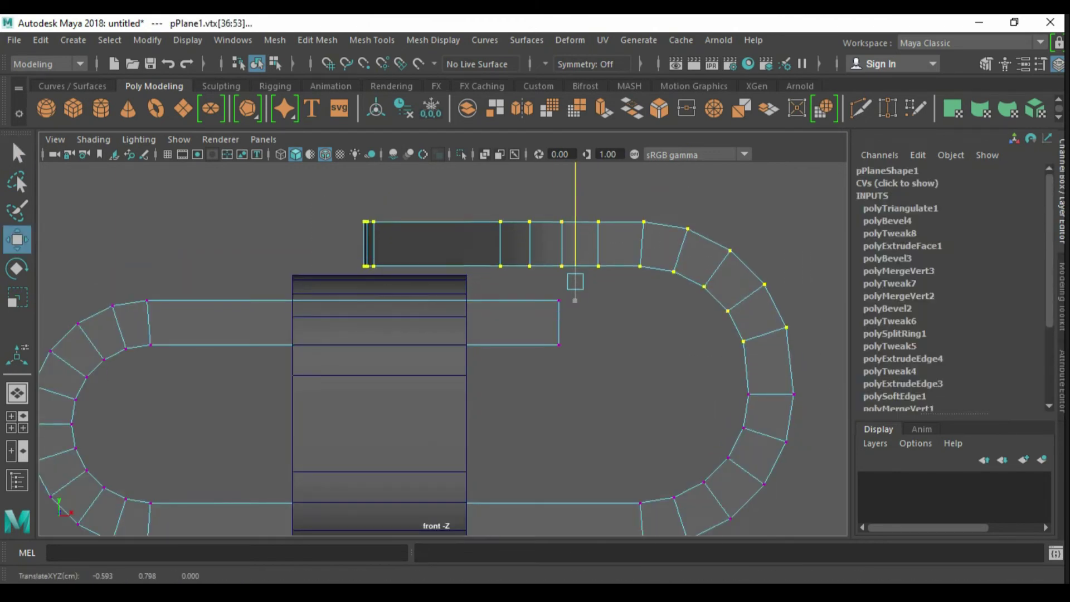
Apply Edit Edge Flow repeatedly to the edges along the strap's curved end
{"action": "scroll", "coordinate": [575, 247], "scroll_direction": "up", "scroll_amount": 3}
{"action": "left_click", "coordinate": [545, 364]}
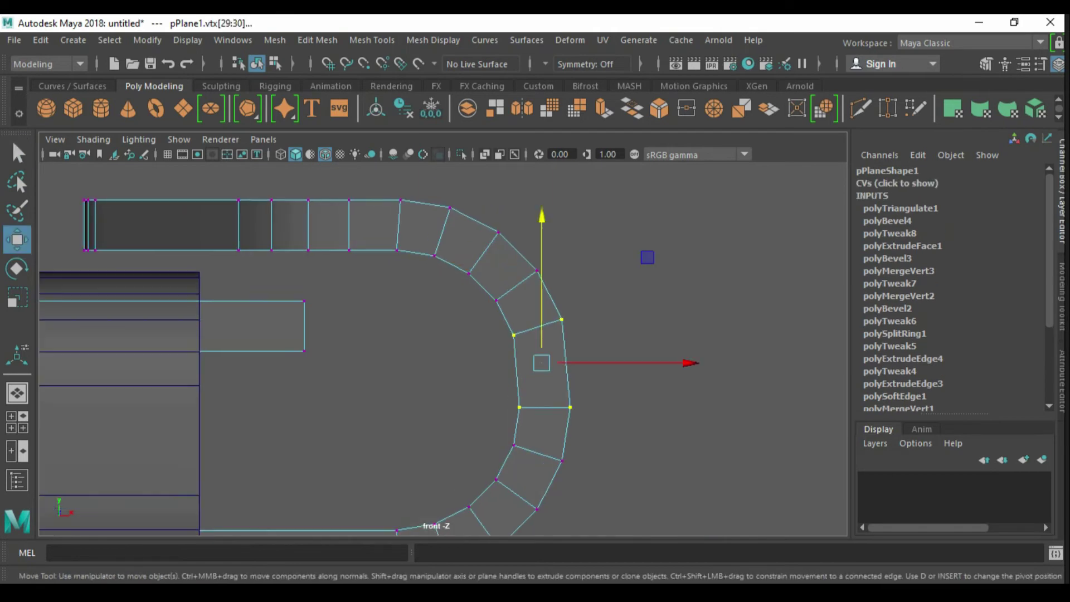
{"action": "left_click", "coordinate": [622, 264]}
{"action": "left_click", "coordinate": [565, 363]}
{"action": "right_click_drag", "start_coordinate": [626, 262], "coordinate": [632, 418], "text": "shift"}
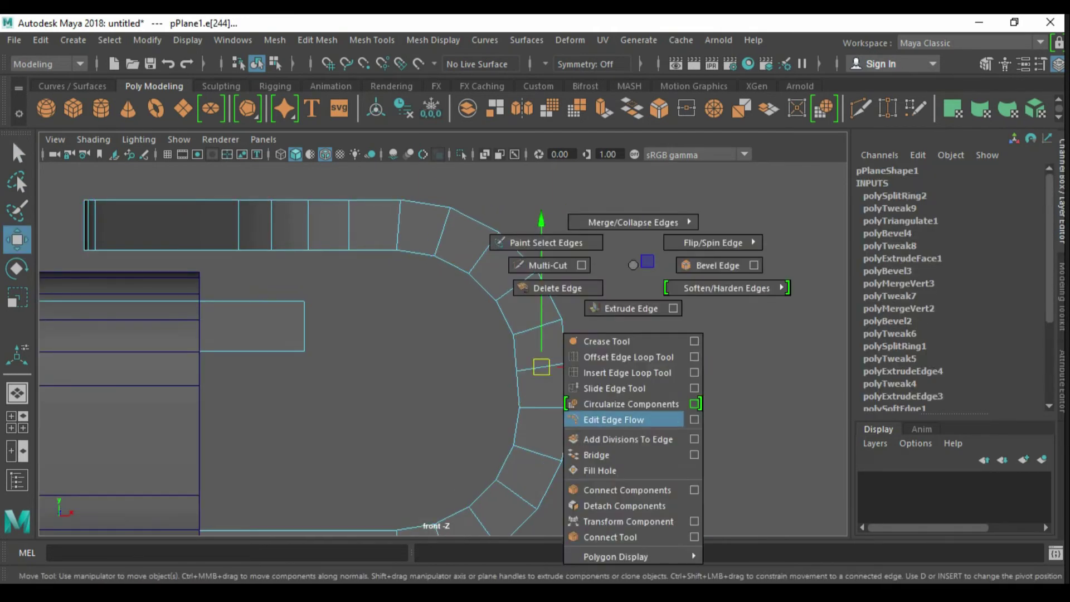
{"action": "key", "text": "g"}
{"action": "left_click", "coordinate": [543, 450]}
{"action": "key", "text": "g"}
{"action": "key", "text": "g"}
{"action": "key", "text": "g"}
{"action": "key", "text": "F8"}
Stretch the band along Z toward about 2.05 scale
{"action": "key", "text": "f"}
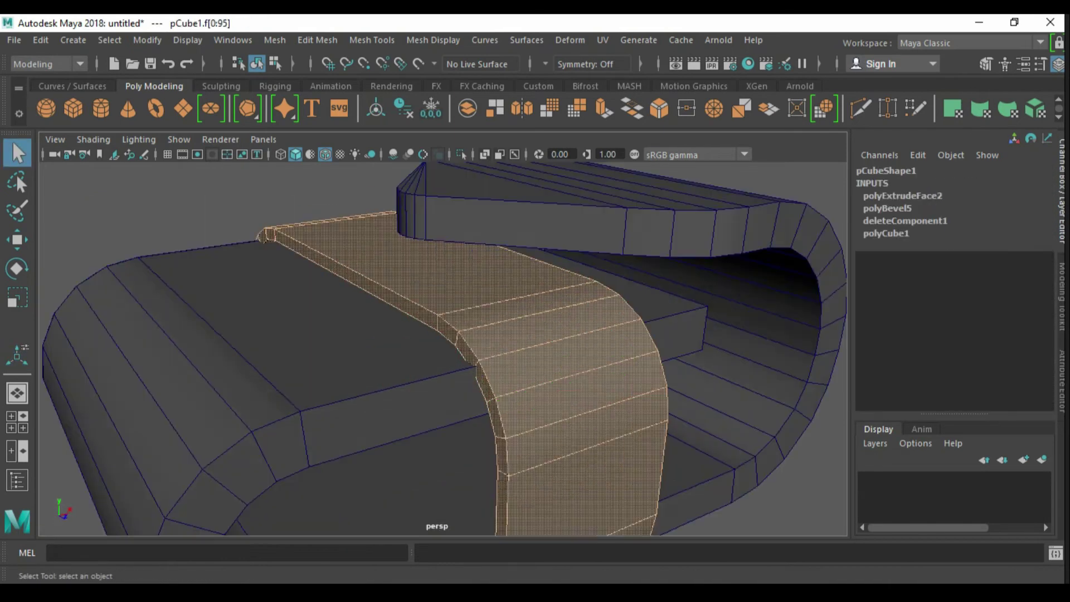
{"action": "key", "text": "r"}
{"action": "mouse_move", "coordinate": [519, 429]}
{"action": "left_mouse_down"}
{"action": "mouse_move", "coordinate": [446, 390]}
{"action": "mouse_move", "coordinate": [557, 334]}
{"action": "left_mouse_up"}
{"action": "key", "text": "F8"}
{"action": "key", "text": "f"}
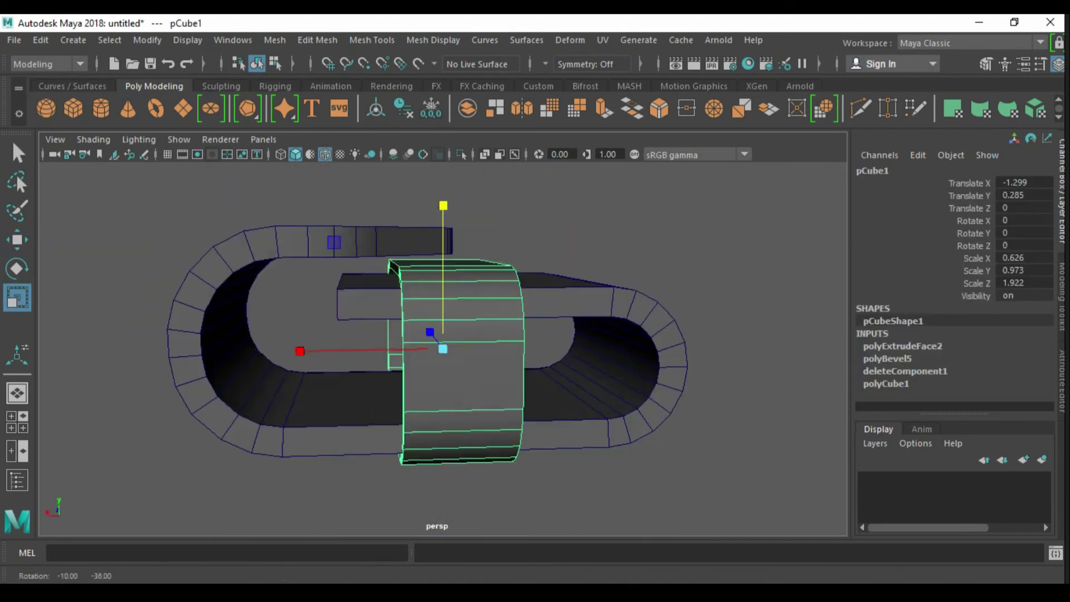
{"action": "left_click_drag", "start_coordinate": [485, 370], "coordinate": [493, 367]}
Lower the band slightly on the strap and widen it a little more
{"action": "key", "text": "w"}
{"action": "left_click_drag", "start_coordinate": [484, 268], "coordinate": [484, 274]}
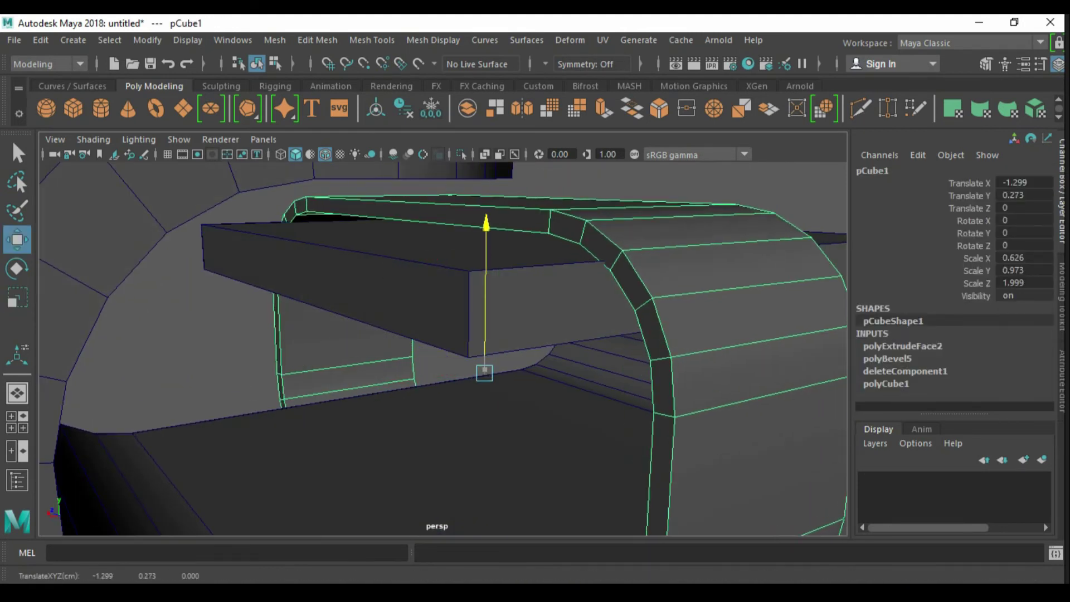
{"action": "key", "text": "r"}
{"action": "left_click_drag", "start_coordinate": [411, 343], "coordinate": [415, 340]}
{"action": "key", "text": "w"}
{"action": "mouse_move", "coordinate": [485, 334]}
{"action": "left_mouse_down", "text": "alt"}
{"action": "mouse_move", "coordinate": [457, 312]}
{"action": "mouse_move", "coordinate": [435, 251]}
{"action": "left_mouse_up", "text": "alt"}
Orbit around the strap to check the resized band, then deselect it
{"action": "scroll", "coordinate": [445, 335], "scroll_direction": "down", "scroll_amount": 5}
{"action": "left_click", "coordinate": [697, 251]}
{"action": "left_click_drag", "start_coordinate": [445, 335], "coordinate": [502, 306], "text": "alt"}
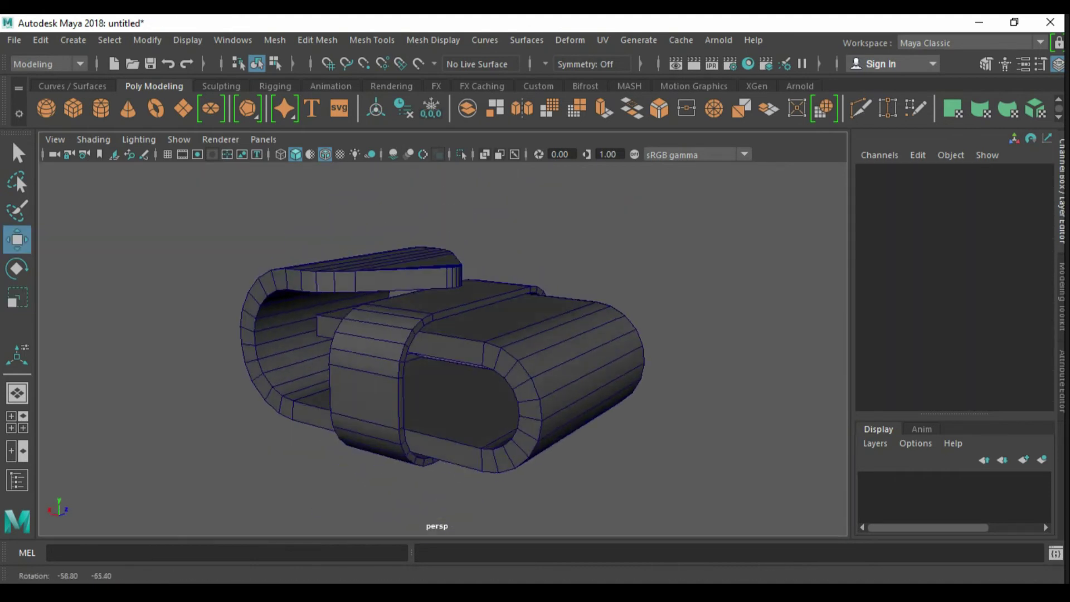
{"action": "left_click", "coordinate": [449, 356]}
{"action": "key", "text": "r"}
{"action": "left_click", "coordinate": [753, 223]}
Create a polygon cylinder and lift it up out of the band
{"action": "right_click_drag", "start_coordinate": [650, 236], "coordinate": [573, 237], "text": "shift"}
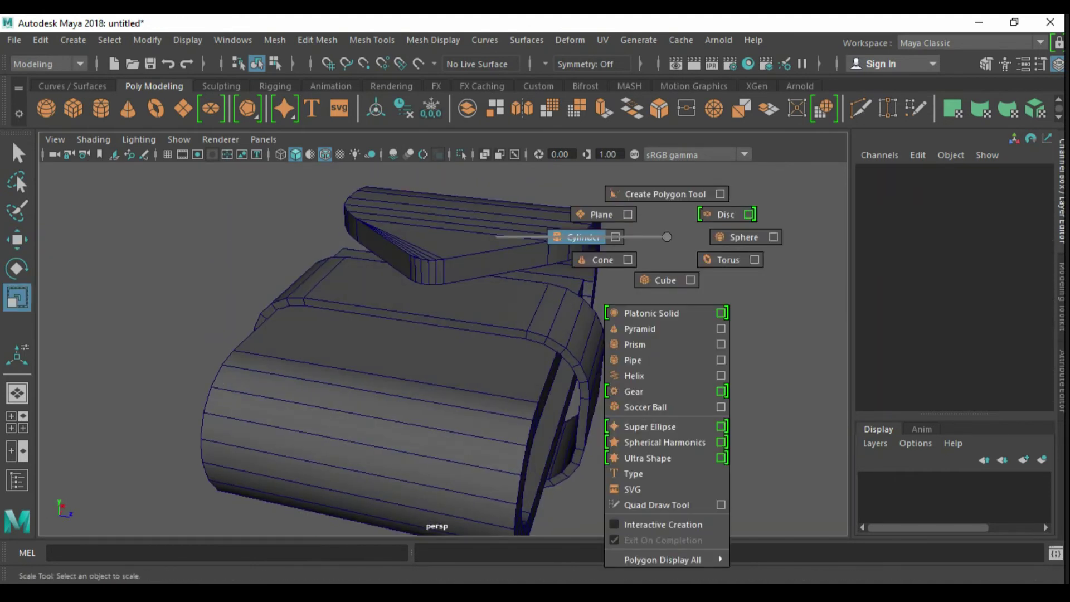
{"action": "key", "text": "w"}
{"action": "left_click_drag", "start_coordinate": [446, 334], "coordinate": [423, 250], "text": "alt"}
{"action": "double_click", "coordinate": [409, 325]}
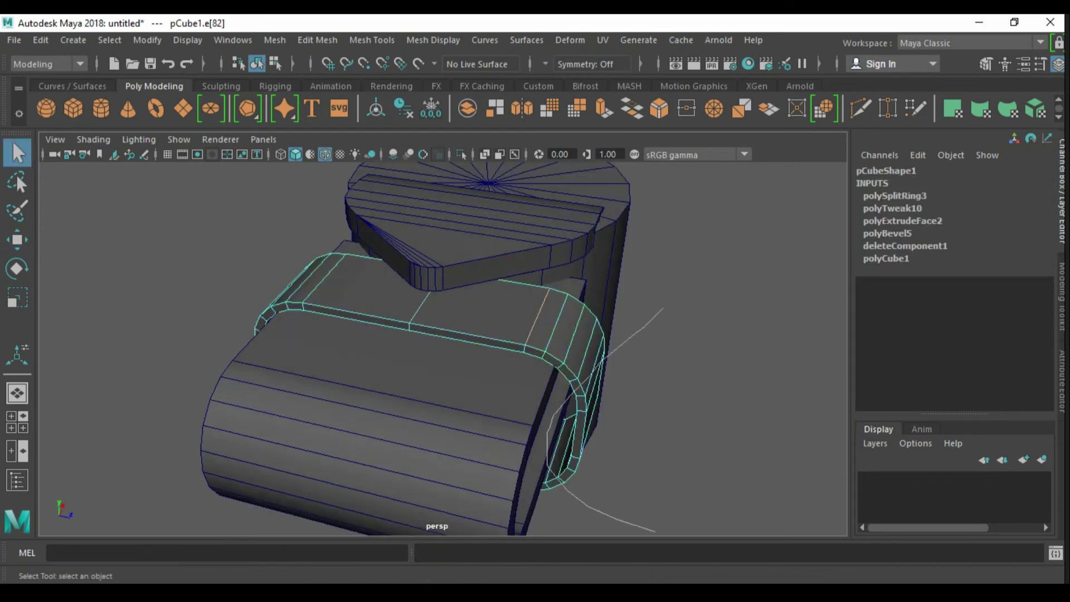
{"action": "key", "text": "F8"}
{"action": "key", "text": "w"}
{"action": "left_click", "coordinate": [488, 179]}
{"action": "left_click_drag", "start_coordinate": [484, 298], "coordinate": [390, 291]}
Shrink the cylinder into a small stud of about 0.114 scale
{"action": "key", "text": "r"}
{"action": "key", "text": "w"}
{"action": "left_click_drag", "start_coordinate": [446, 334], "coordinate": [424, 250], "text": "alt"}
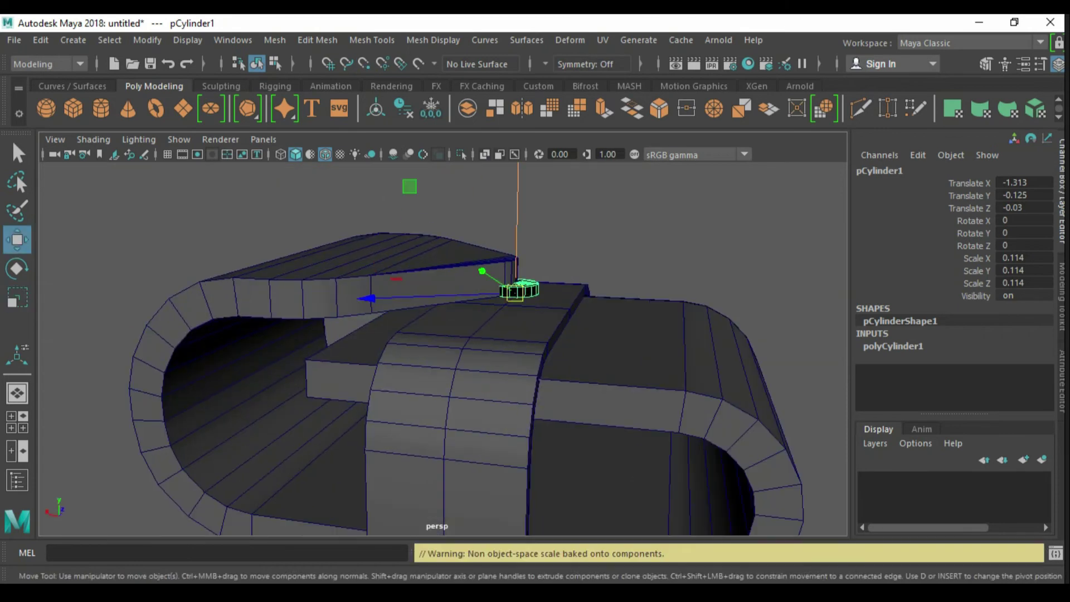
{"action": "key", "text": "f"}
{"action": "key", "text": "r"}
{"action": "key", "text": "w"}
Flatten the stud to about 0.099 height and lower it onto the band under the flap tip
{"action": "mouse_move", "coordinate": [446, 334]}
{"action": "left_mouse_down", "text": "alt"}
{"action": "mouse_move", "coordinate": [435, 278]}
{"action": "mouse_move", "coordinate": [445, 335]}
{"action": "left_mouse_up", "text": "alt"}
{"action": "key", "text": "r"}
{"action": "left_click_drag", "start_coordinate": [448, 179], "coordinate": [449, 184]}
{"action": "key", "text": "w"}
{"action": "key", "text": "q"}
{"action": "left_click_drag", "start_coordinate": [446, 334], "coordinate": [473, 312], "text": "alt"}
{"action": "key", "text": "w"}
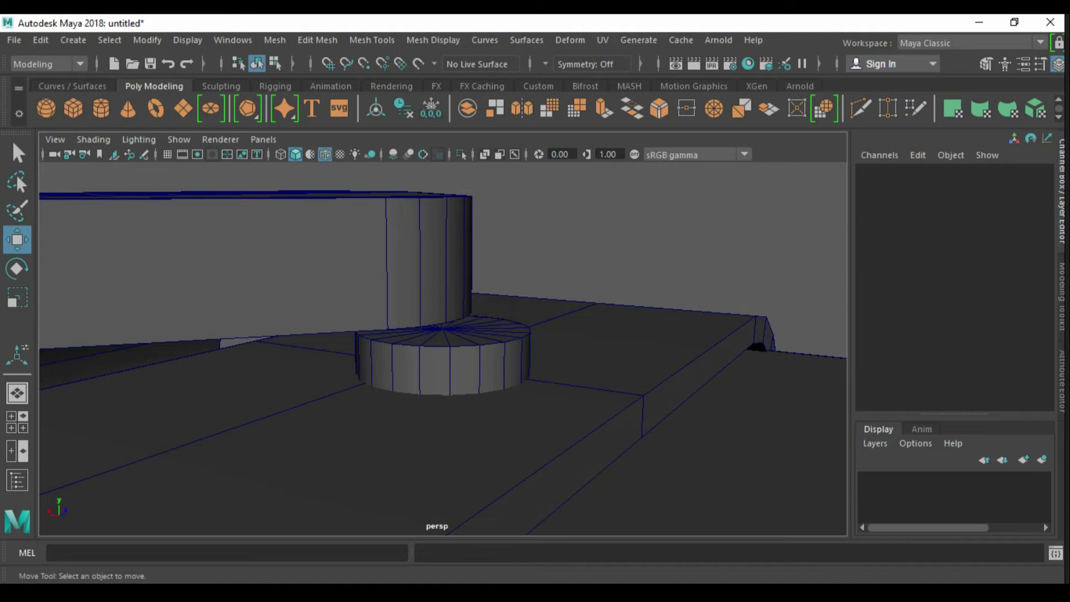
Bevel the stud cylinder's rim edges with 2 segments to round it
{"action": "left_click", "coordinate": [442, 362]}
{"action": "double_click", "coordinate": [443, 331]}
{"action": "key", "text": "ctrl+b"}
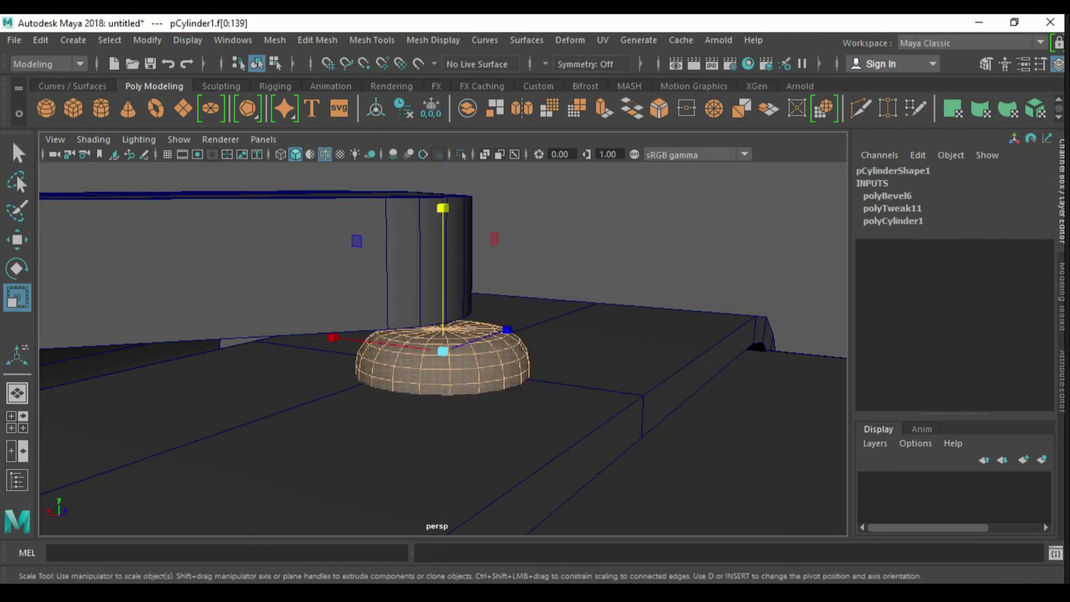
{"action": "left_click_drag", "start_coordinate": [440, 250], "coordinate": [440, 362], "text": "alt"}
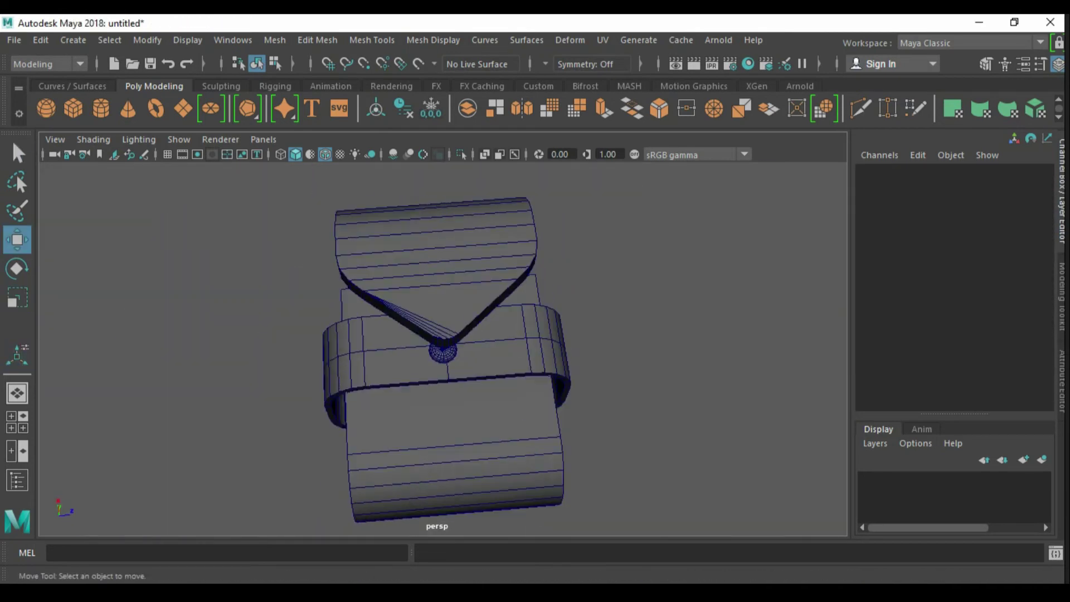
Scale pCylinder2 down to about 0.19 and lower it onto the flap's top
{"action": "left_click_drag", "start_coordinate": [441, 251], "coordinate": [440, 334], "text": "alt"}
{"action": "key", "text": "r"}
{"action": "mouse_move", "coordinate": [401, 252]}
{"action": "left_mouse_down"}
{"action": "mouse_move", "coordinate": [372, 251]}
{"action": "mouse_move", "coordinate": [373, 167]}
{"action": "left_mouse_up"}
{"action": "mouse_move", "coordinate": [426, 307]}
{"action": "left_mouse_down"}
{"action": "mouse_move", "coordinate": [413, 307]}
{"action": "mouse_move", "coordinate": [426, 223]}
{"action": "left_mouse_up"}
{"action": "key", "text": "w"}
{"action": "left_click_drag", "start_coordinate": [442, 278], "coordinate": [442, 321]}
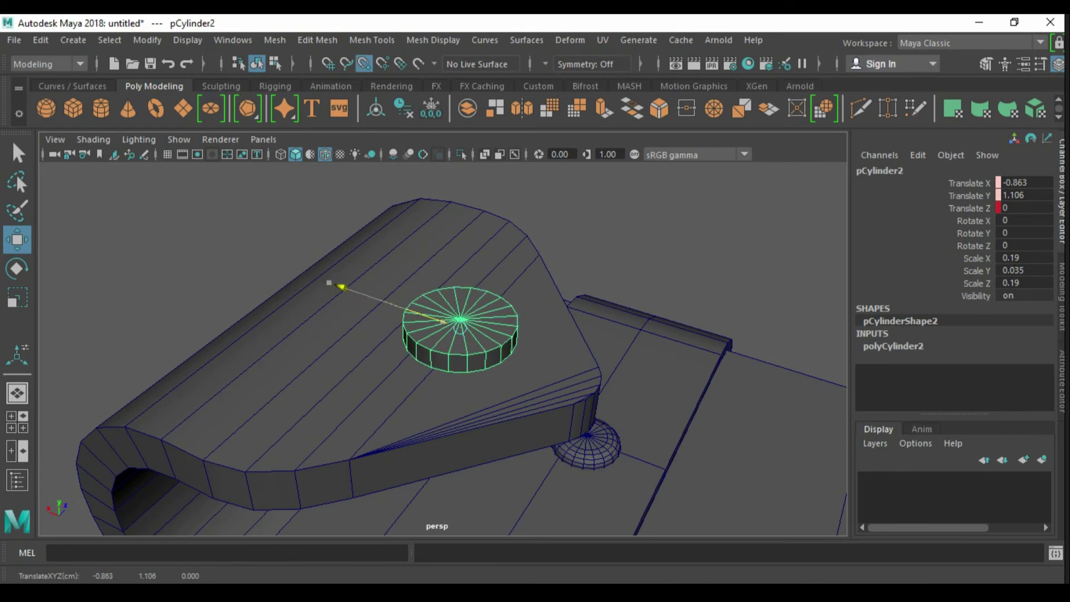
Enlarge the flap's button disc slightly and lower it a little further
{"action": "left_click_drag", "start_coordinate": [341, 287], "coordinate": [341, 212], "text": "alt"}
{"action": "key", "text": "r"}
{"action": "left_click_drag", "start_coordinate": [442, 347], "coordinate": [474, 346]}
{"action": "key", "text": "w"}
{"action": "left_click_drag", "start_coordinate": [442, 312], "coordinate": [441, 323]}
{"action": "left_click_drag", "start_coordinate": [442, 279], "coordinate": [441, 362], "text": "alt"}
{"action": "left_click_drag", "start_coordinate": [390, 334], "coordinate": [362, 278], "text": "alt"}
Bevel the button disc's top rim edges
{"action": "key", "text": "q"}
{"action": "right_click_drag", "start_coordinate": [453, 334], "coordinate": [453, 301]}
{"action": "left_click", "coordinate": [454, 310]}
{"action": "left_click_drag", "start_coordinate": [454, 310], "coordinate": [480, 303], "text": "alt"}
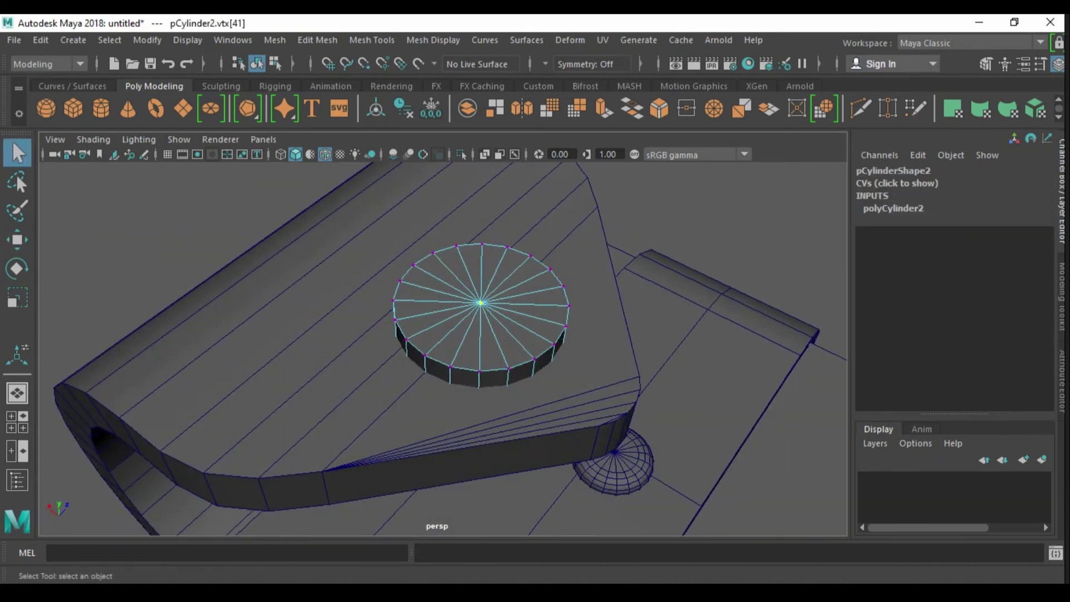
{"action": "key", "text": "ctrl+F10"}
{"action": "key", "text": "ctrl+b"}
Extrude the button's top faces and scale them inward to form an inset
{"action": "key", "text": "q"}
{"action": "key", "text": "ctrl+F11"}
{"action": "key", "text": "ctrl+e"}
{"action": "key", "text": "r"}
{"action": "key", "text": "w"}
{"action": "scroll", "coordinate": [481, 302], "scroll_direction": "up", "scroll_amount": 2}
{"action": "key", "text": "r"}
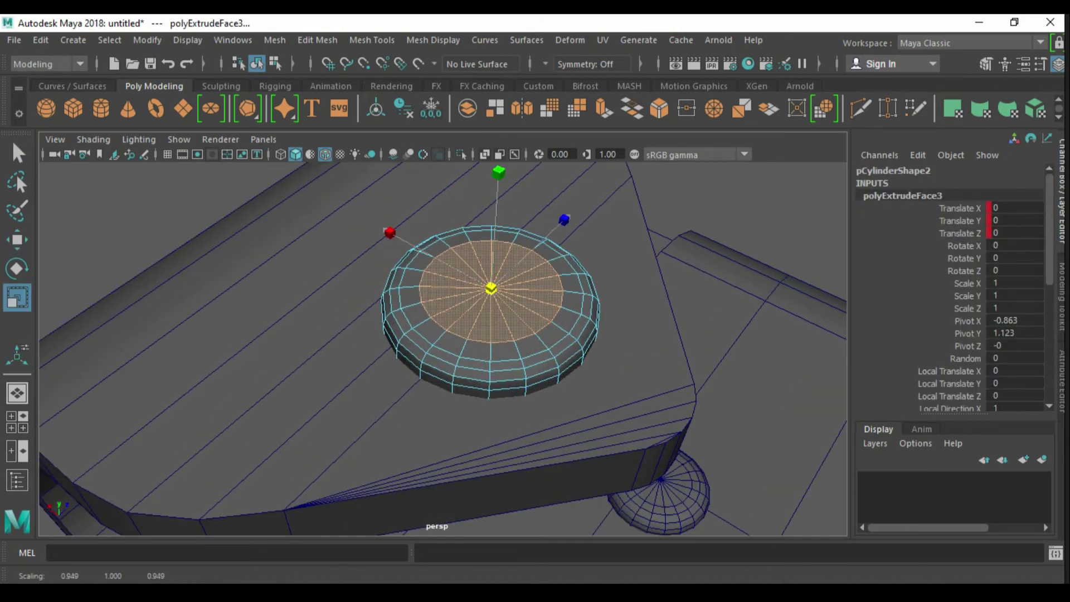
{"action": "right_click_drag", "start_coordinate": [490, 289], "coordinate": [624, 208]}
Isolate the button and add edge loops to tighten its edges, then view the whole strap
{"action": "left_click", "coordinate": [490, 312]}
{"action": "key", "text": "f"}
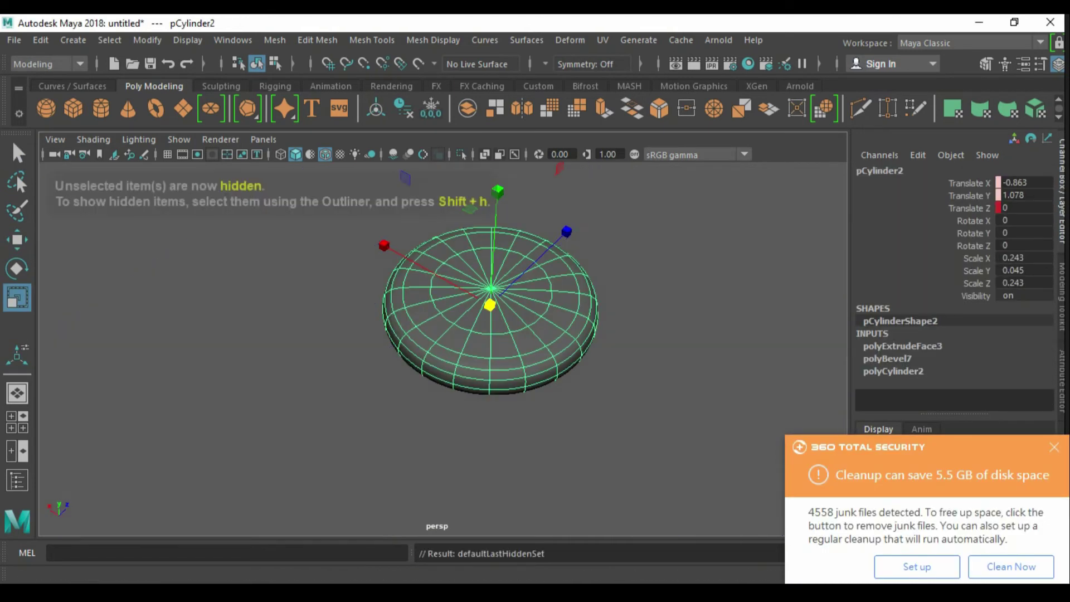
{"action": "key", "text": "alt+h"}
{"action": "left_click", "coordinate": [482, 374]}
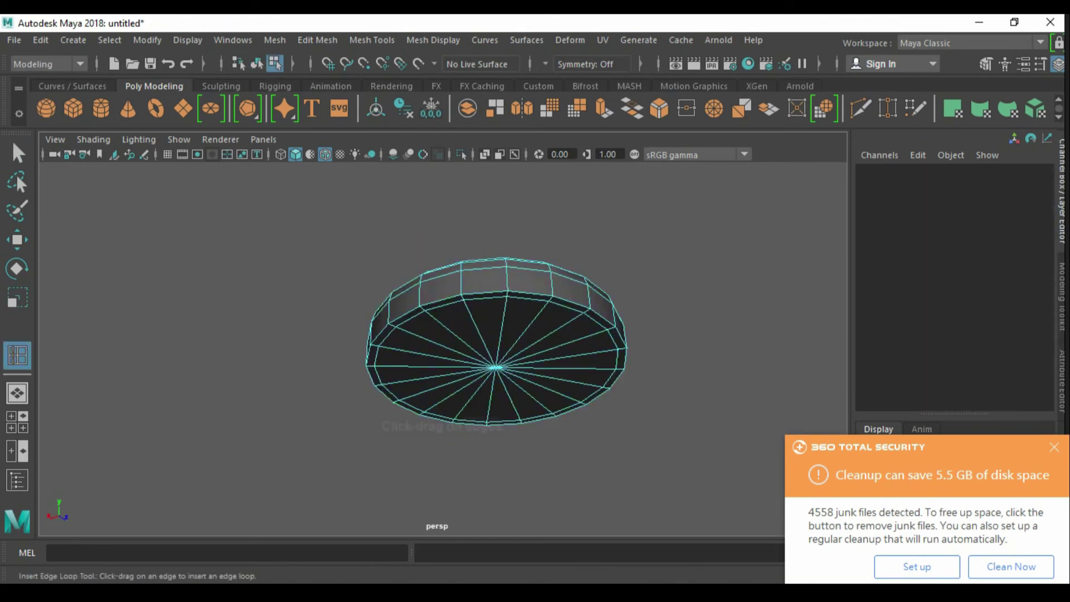
{"action": "key", "text": "w"}
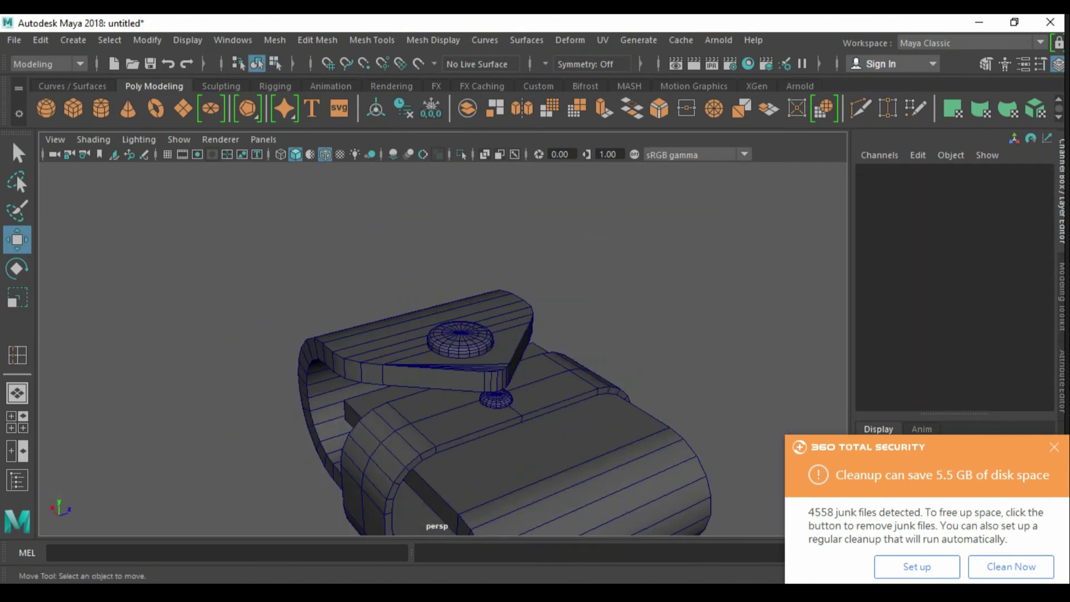
{"action": "mouse_move", "coordinate": [440, 385]}
{"action": "left_mouse_down", "text": "alt"}
{"action": "mouse_move", "coordinate": [502, 362]}
{"action": "mouse_move", "coordinate": [490, 368]}
{"action": "left_mouse_up", "text": "alt"}
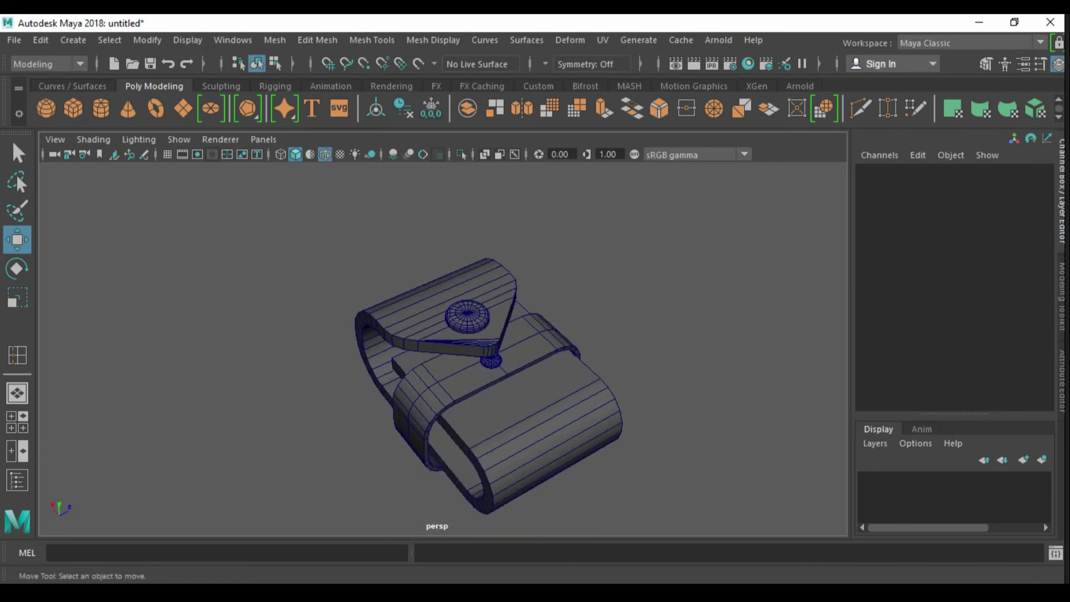
Create a cube and flatten it into a thin slab
{"action": "scroll", "coordinate": [707, 203], "scroll_direction": "up", "scroll_amount": 2}
{"action": "right_click_drag", "start_coordinate": [708, 203], "coordinate": [490, 201], "text": "shift"}
{"action": "right_click_drag", "start_coordinate": [697, 241], "coordinate": [698, 245], "text": "shift"}
{"action": "mouse_move", "coordinate": [425, 334]}
{"action": "left_mouse_down"}
{"action": "mouse_move", "coordinate": [417, 255]}
{"action": "mouse_move", "coordinate": [477, 301]}
{"action": "left_mouse_up"}
{"action": "key", "text": "r"}
{"action": "left_click_drag", "start_coordinate": [535, 281], "coordinate": [504, 298]}
Raise the slab above the button, thin it further and rotate it about 36°
{"action": "key", "text": "w"}
{"action": "left_click_drag", "start_coordinate": [470, 223], "coordinate": [471, 184]}
{"action": "key", "text": "r"}
{"action": "left_click_drag", "start_coordinate": [520, 270], "coordinate": [490, 278]}
{"action": "scroll", "coordinate": [445, 334], "scroll_direction": "up", "scroll_amount": 3}
{"action": "key", "text": "e"}
{"action": "scroll", "coordinate": [446, 334], "scroll_direction": "down", "scroll_amount": 3}
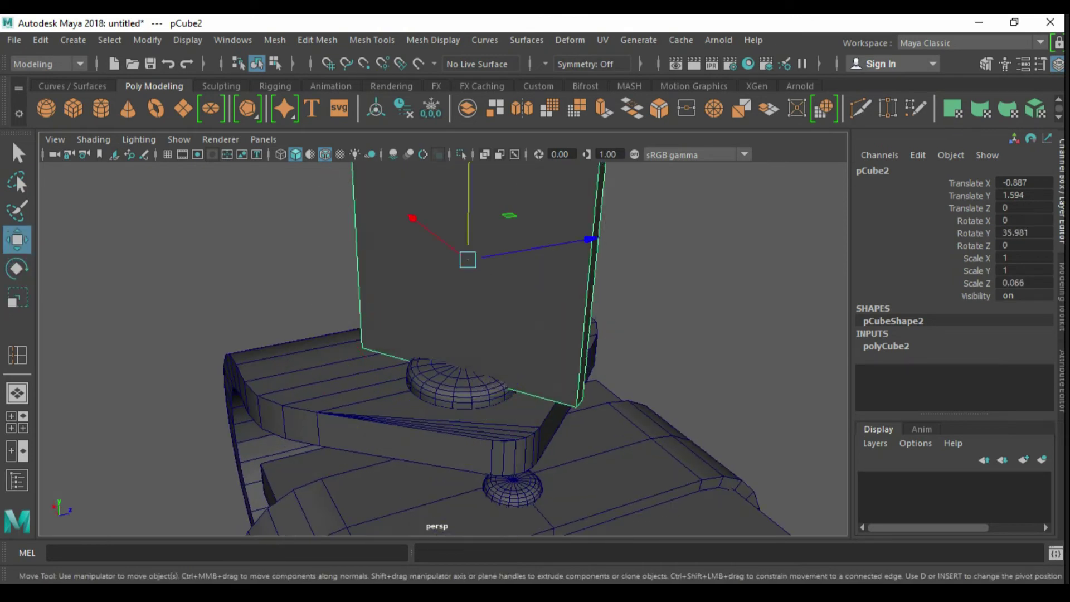
{"action": "key", "text": "q"}
Select the slab's top vertices for adjustment
{"action": "left_click", "coordinate": [442, 298]}
{"action": "key", "text": "w"}
{"action": "key", "text": "F9"}
{"action": "mouse_move", "coordinate": [390, 278]}
{"action": "left_mouse_down"}
{"action": "mouse_move", "coordinate": [474, 312]}
{"action": "mouse_move", "coordinate": [501, 251]}
{"action": "left_mouse_up"}
{"action": "key", "text": "F8"}
{"action": "left_click", "coordinate": [462, 346]}
Snap the slab's pivot to its edge midpoint and narrow it along X to 0.628
{"action": "key", "text": "r"}
{"action": "key", "text": "d"}
{"action": "mouse_move", "coordinate": [446, 334]}
{"action": "left_mouse_down", "text": "alt"}
{"action": "mouse_move", "coordinate": [445, 278]}
{"action": "mouse_move", "coordinate": [474, 345]}
{"action": "mouse_move", "coordinate": [474, 278]}
{"action": "left_mouse_up", "text": "alt"}
{"action": "left_click", "coordinate": [449, 400]}
{"action": "scroll", "coordinate": [446, 334], "scroll_direction": "down", "scroll_amount": 3}
{"action": "left_click_drag", "start_coordinate": [445, 334], "coordinate": [418, 345], "text": "alt"}
{"action": "left_click_drag", "start_coordinate": [296, 311], "coordinate": [356, 310]}
{"action": "scroll", "coordinate": [446, 334], "scroll_direction": "down", "scroll_amount": 2}
{"action": "left_click", "coordinate": [167, 223]}
{"action": "scroll", "coordinate": [446, 334], "scroll_direction": "down", "scroll_amount": 3}
{"action": "mouse_move", "coordinate": [446, 334]}
{"action": "left_mouse_down", "text": "alt"}
{"action": "mouse_move", "coordinate": [501, 323]}
{"action": "mouse_move", "coordinate": [457, 345]}
{"action": "mouse_move", "coordinate": [390, 312]}
{"action": "left_mouse_up", "text": "alt"}
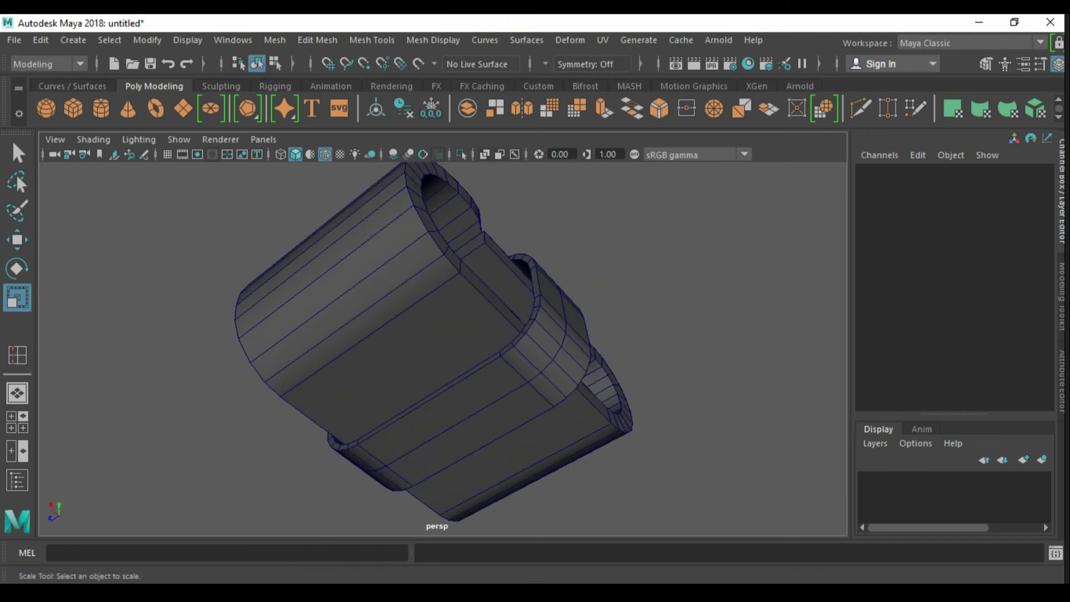
Create a plane below the strap with reduced subdivisions, narrowed and slid under the strap
{"action": "right_click_drag", "start_coordinate": [533, 219], "coordinate": [369, 214], "text": "shift"}
{"action": "right_click_drag", "start_coordinate": [460, 187], "coordinate": [468, 196], "text": "shift"}
{"action": "key", "text": "w"}
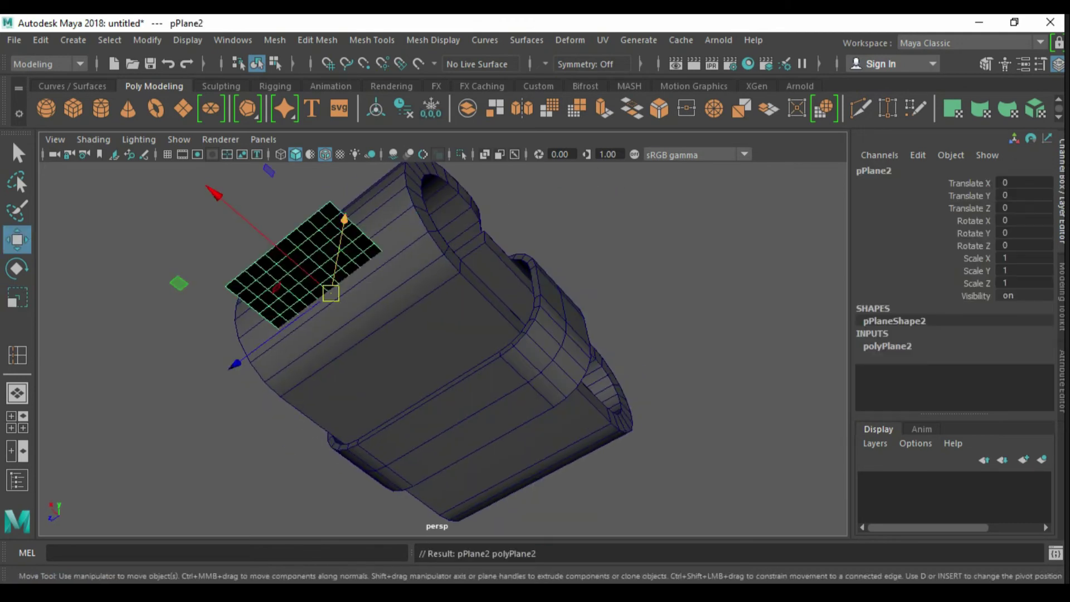
{"action": "left_click_drag", "start_coordinate": [334, 262], "coordinate": [335, 279]}
{"action": "left_click", "coordinate": [887, 346]}
{"action": "left_click", "coordinate": [1013, 383]}
{"action": "key", "text": "Tab"}
{"action": "key", "text": "Return"}
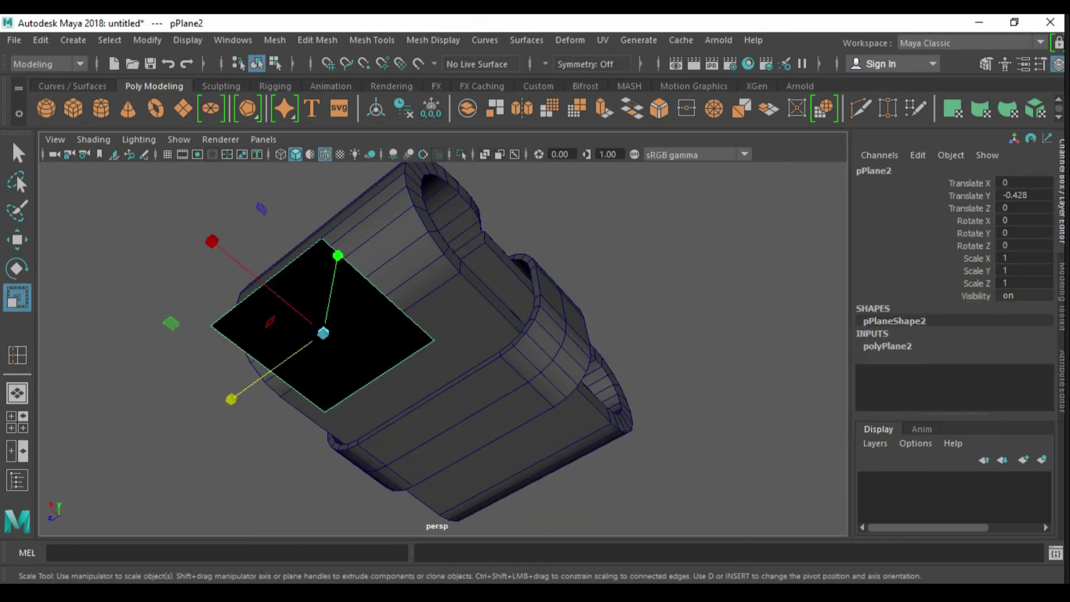
{"action": "key", "text": "r"}
{"action": "left_click_drag", "start_coordinate": [234, 395], "coordinate": [260, 375]}
{"action": "key", "text": "w"}
{"action": "left_click_drag", "start_coordinate": [262, 279], "coordinate": [345, 345]}
Extrude both end edges of the plane upward toward the strap
{"action": "mouse_move", "coordinate": [445, 334]}
{"action": "left_mouse_down", "text": "alt"}
{"action": "mouse_move", "coordinate": [501, 312]}
{"action": "mouse_move", "coordinate": [423, 312]}
{"action": "left_mouse_up", "text": "alt"}
{"action": "key", "text": "F10"}
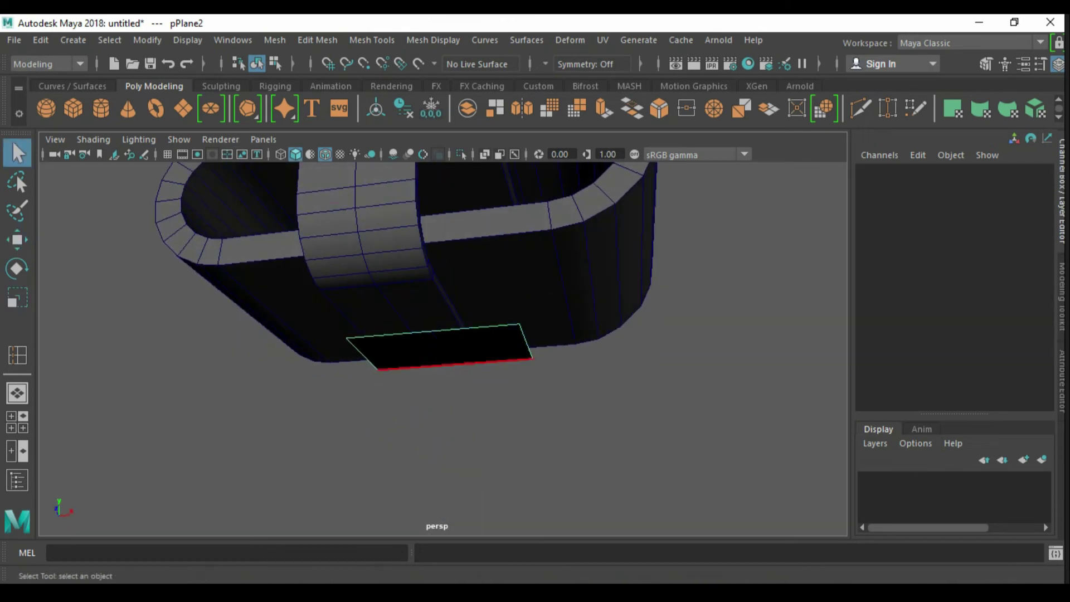
{"action": "left_click", "coordinate": [526, 341]}
{"action": "left_click_drag", "start_coordinate": [615, 334], "coordinate": [651, 332]}
{"action": "left_click_drag", "start_coordinate": [579, 278], "coordinate": [579, 260], "text": "shift"}
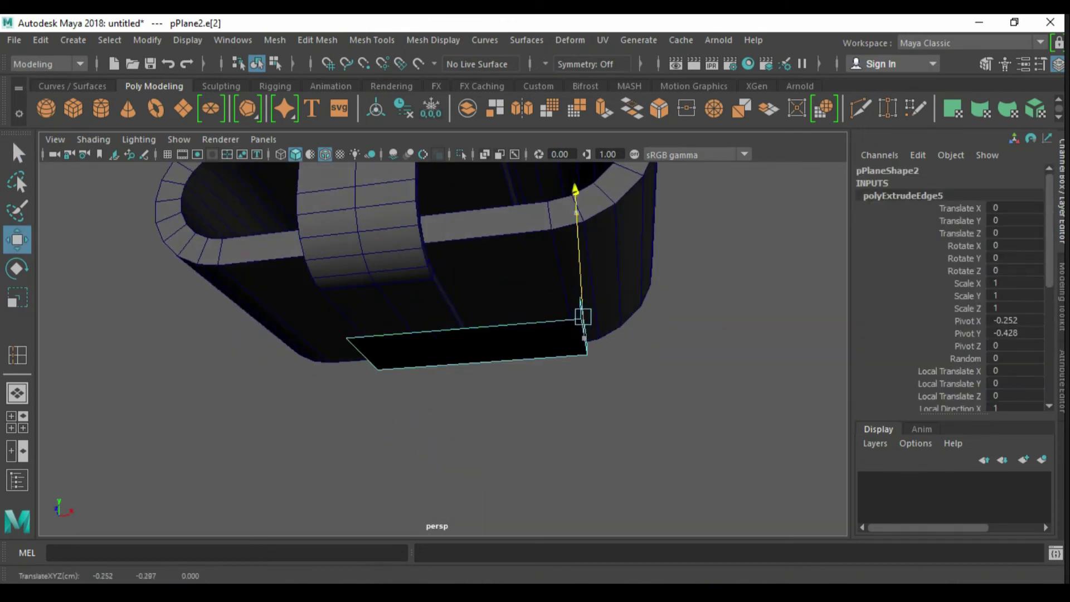
{"action": "left_click_drag", "start_coordinate": [501, 390], "coordinate": [429, 429], "text": "alt"}
{"action": "left_click", "coordinate": [445, 343]}
{"action": "key", "text": "f"}
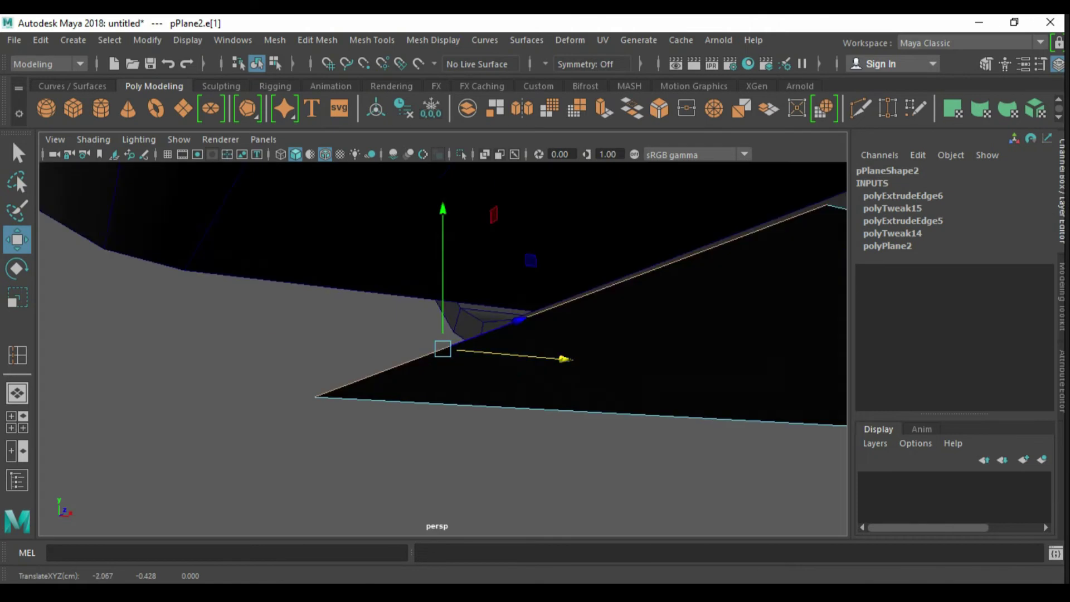
{"action": "scroll", "coordinate": [621, 368], "scroll_direction": "up", "scroll_amount": 3}
{"action": "mouse_move", "coordinate": [502, 334]}
{"action": "left_mouse_down", "text": "alt"}
{"action": "mouse_move", "coordinate": [423, 301]}
{"action": "mouse_move", "coordinate": [417, 284]}
{"action": "left_mouse_up", "text": "alt"}
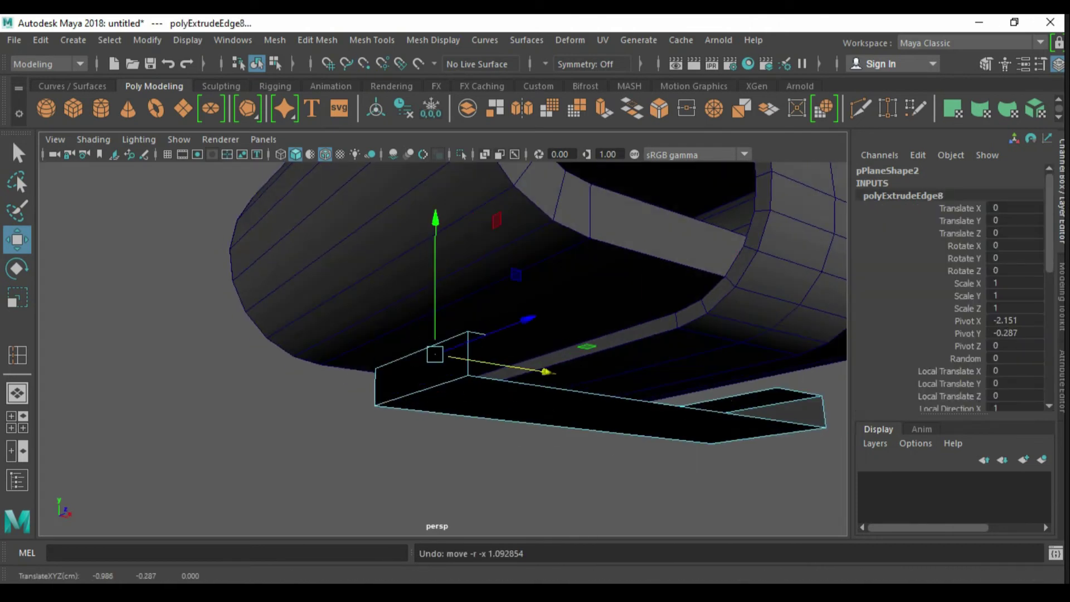
Isolate the clip and reverse the normals of all its faces
{"action": "key", "text": "alt+h"}
{"action": "key", "text": "F11"}
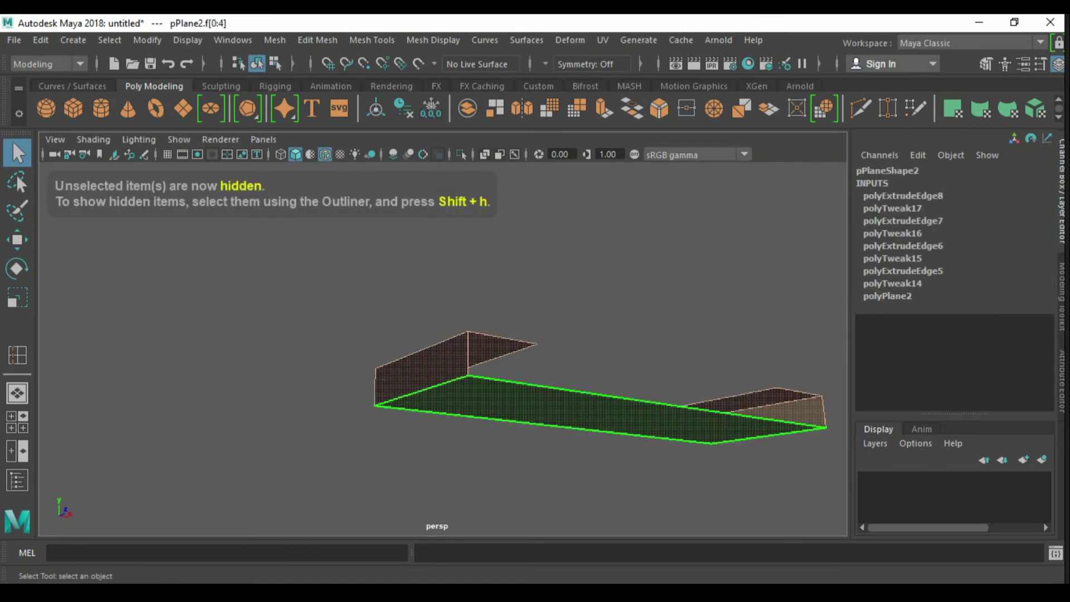
{"action": "key", "text": "space"}
{"action": "left_click", "coordinate": [515, 407]}
{"action": "left_click", "coordinate": [527, 165]}
{"action": "left_click_drag", "start_coordinate": [440, 334], "coordinate": [591, 334], "text": "alt"}
Bevel the bends into rounded curves and extrude the faces to 0.02 thickness
{"action": "key", "text": "ctrl+b"}
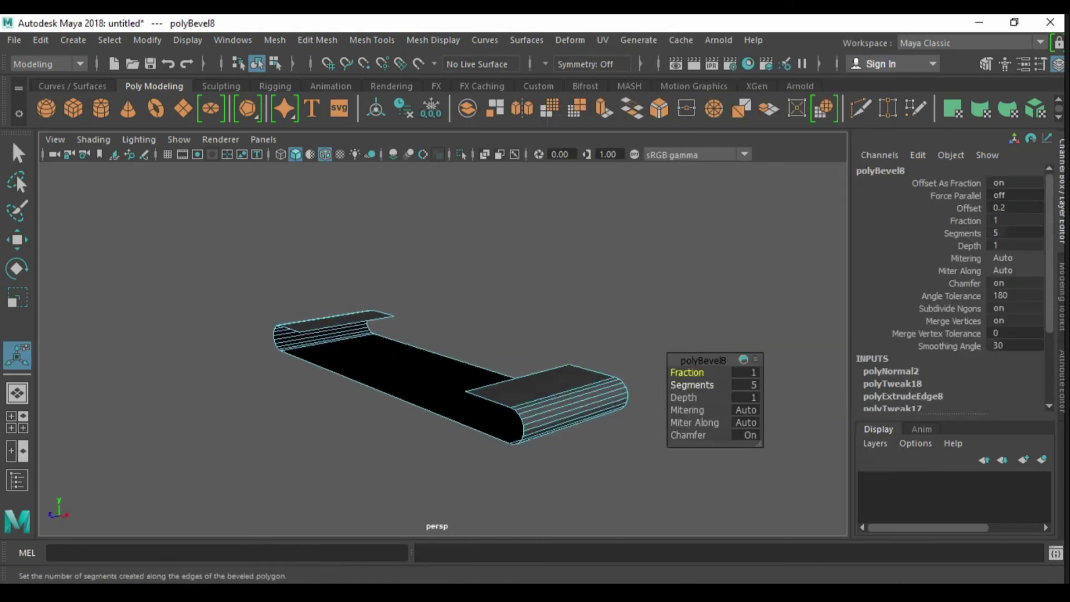
{"action": "left_click_drag", "start_coordinate": [389, 334], "coordinate": [479, 312], "text": "alt"}
{"action": "left_click", "coordinate": [502, 362]}
{"action": "key", "text": "ctrl+e"}
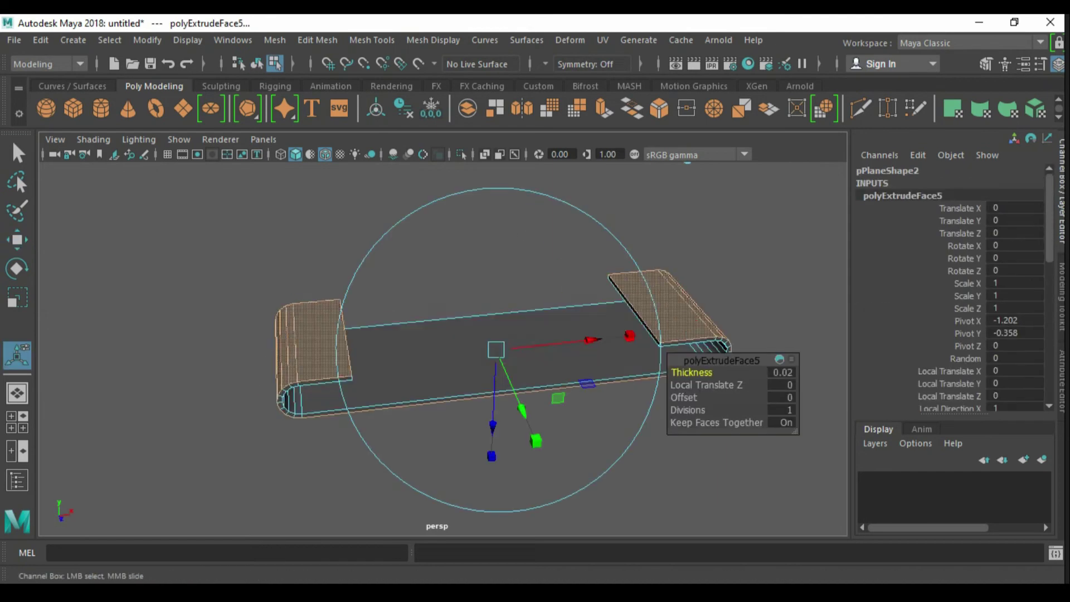
{"action": "right_click_drag", "start_coordinate": [559, 347], "coordinate": [613, 274]}
{"action": "left_click_drag", "start_coordinate": [618, 278], "coordinate": [501, 334], "text": "alt"}
Scale the clip to 0.956 × 1 × 0.609 and nudge it into place under the strap
{"action": "key", "text": "w"}
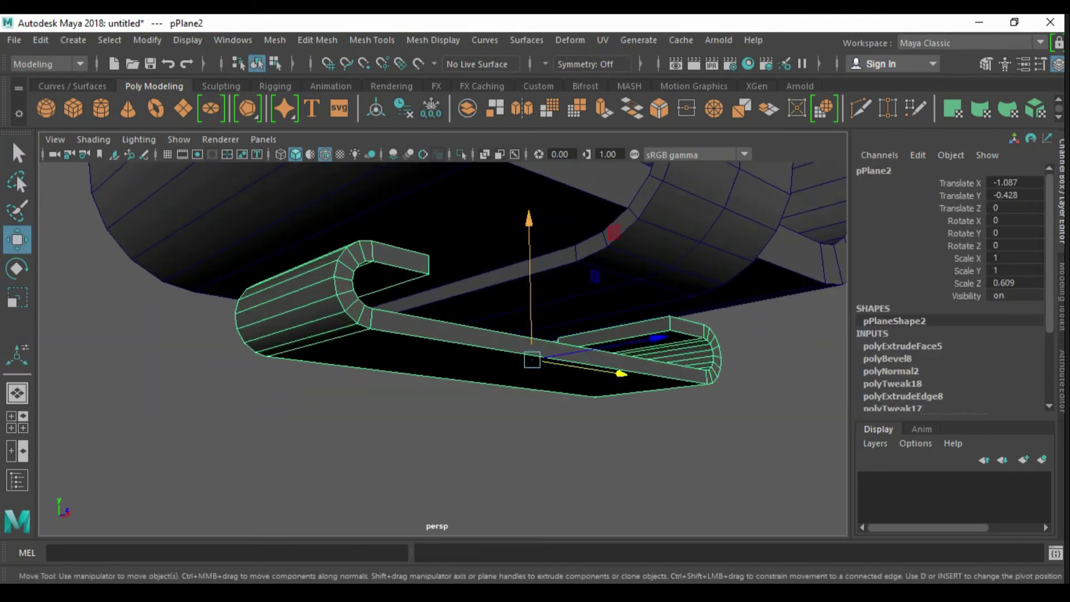
{"action": "left_click_drag", "start_coordinate": [529, 234], "coordinate": [529, 248]}
{"action": "left_click_drag", "start_coordinate": [502, 334], "coordinate": [546, 279], "text": "alt"}
{"action": "key", "text": "r"}
{"action": "left_click_drag", "start_coordinate": [689, 408], "coordinate": [676, 408]}
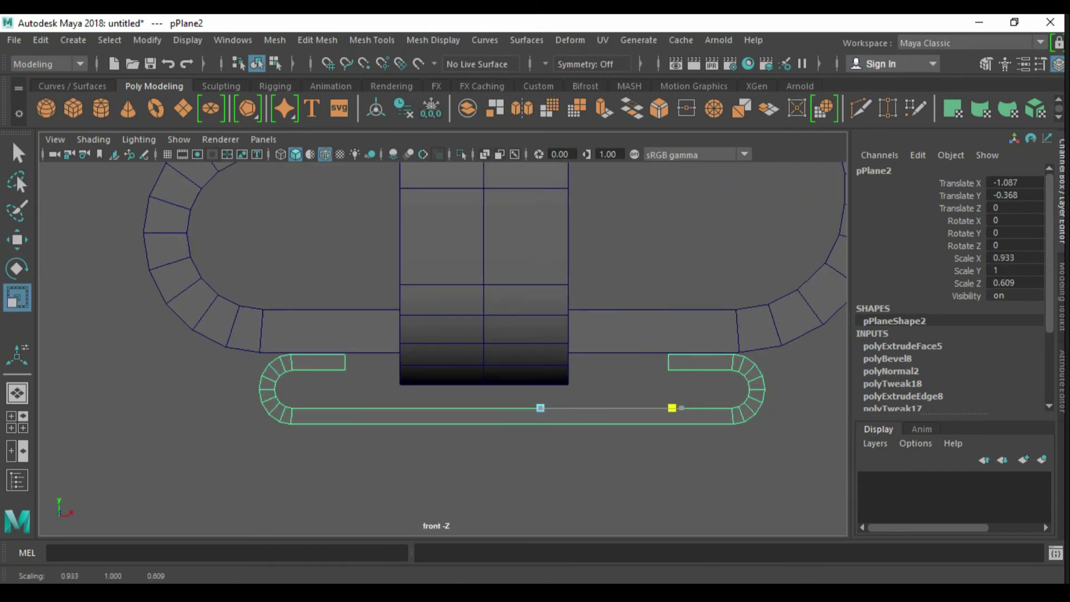
{"action": "key", "text": "w"}
{"action": "left_click_drag", "start_coordinate": [541, 270], "coordinate": [541, 266]}
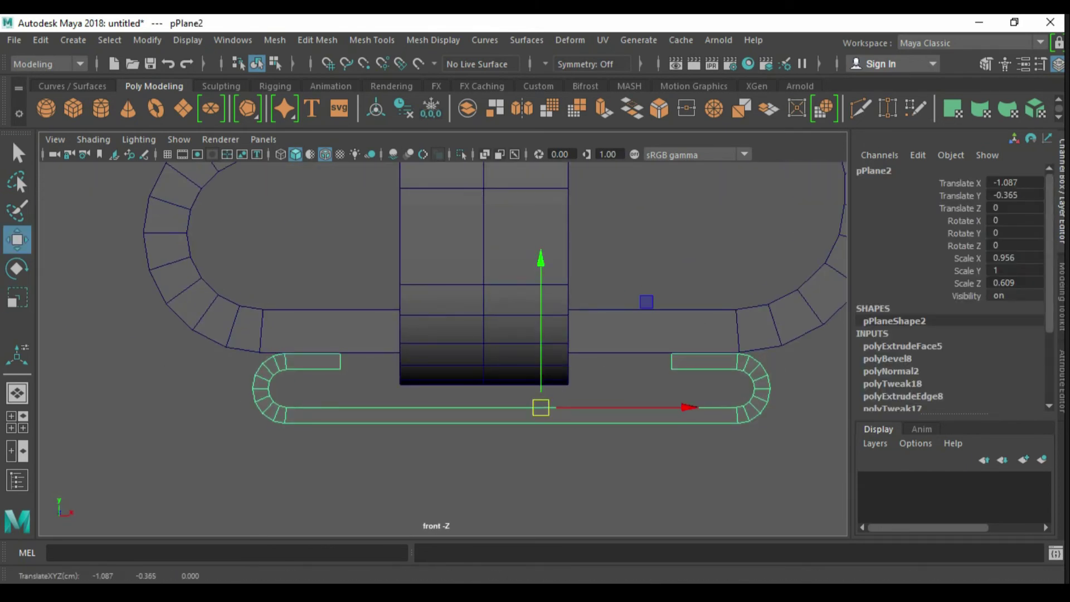
{"action": "left_click", "coordinate": [668, 473]}
{"action": "mouse_move", "coordinate": [502, 334]}
{"action": "left_mouse_down", "text": "alt"}
{"action": "mouse_move", "coordinate": [535, 312]}
{"action": "mouse_move", "coordinate": [557, 334]}
{"action": "mouse_move", "coordinate": [546, 345]}
{"action": "mouse_move", "coordinate": [524, 289]}
{"action": "left_mouse_up", "text": "alt"}
{"action": "left_click", "coordinate": [424, 245]}
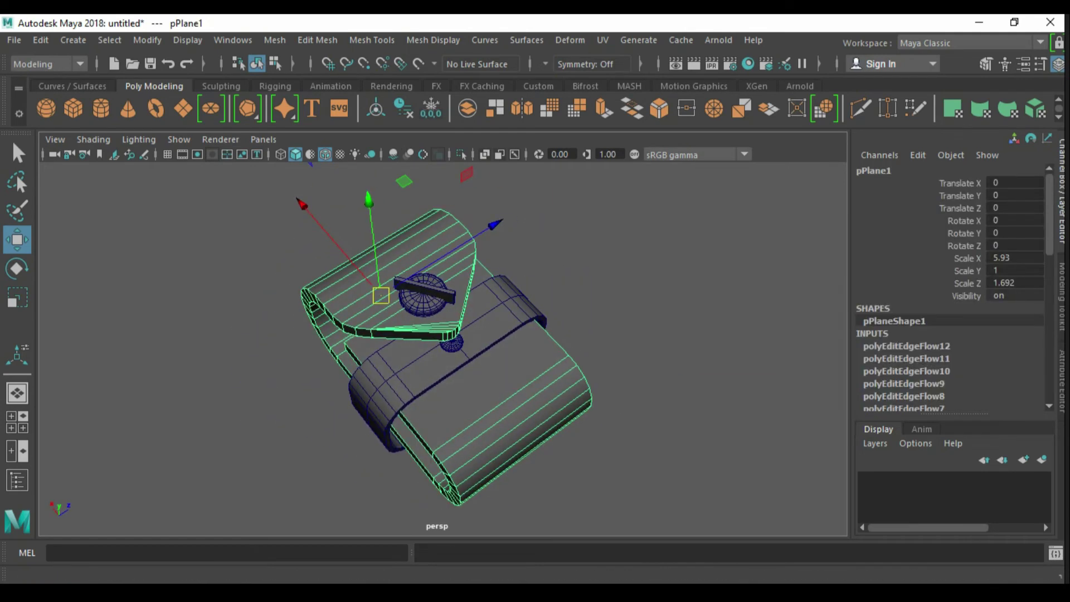
Export the selected strap body with Export Selection, overwriting Desktop/1.OBJ
{"action": "left_click", "coordinate": [14, 40]}
{"action": "left_click", "coordinate": [44, 219]}
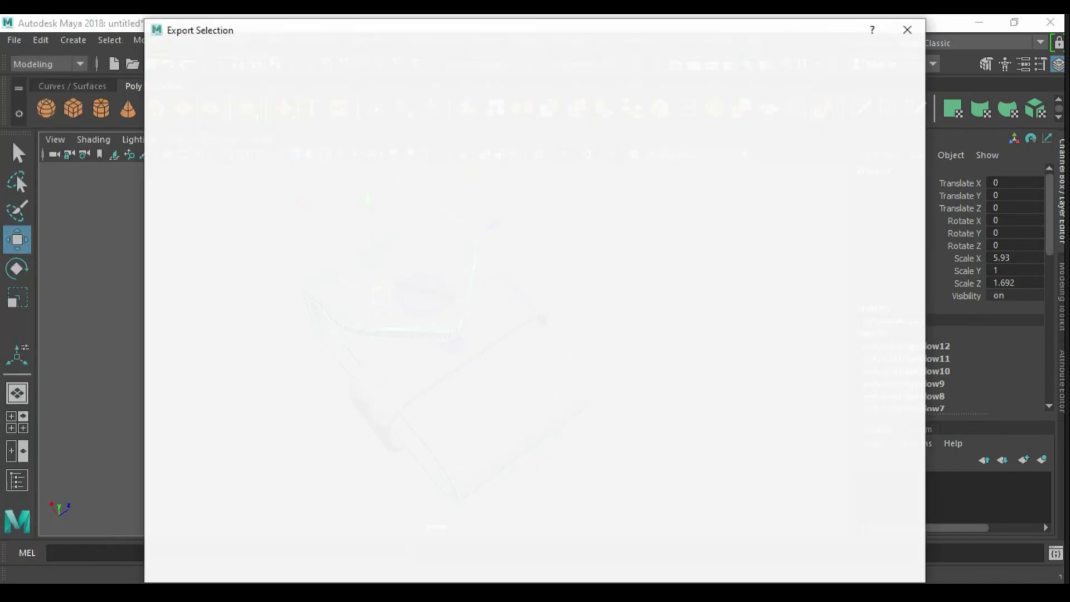
{"action": "double_click", "coordinate": [286, 250]}
{"action": "key", "text": "Return"}
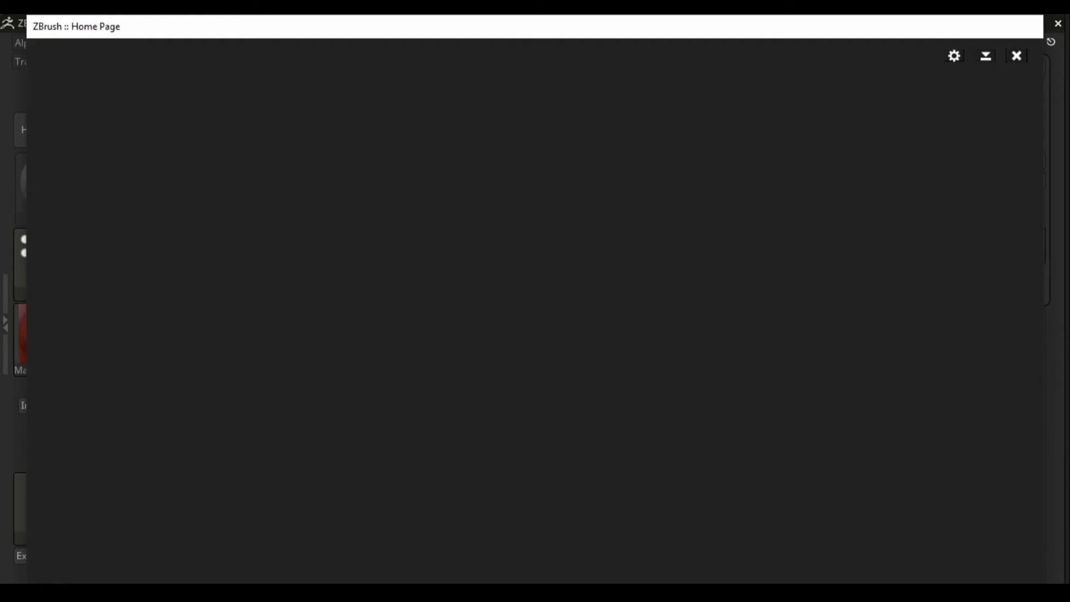
Close the ZBrush Home Page and LightBox, then import Desktop file 1 as a tool
{"action": "left_click", "coordinate": [1017, 55]}
{"action": "left_click", "coordinate": [119, 129]}
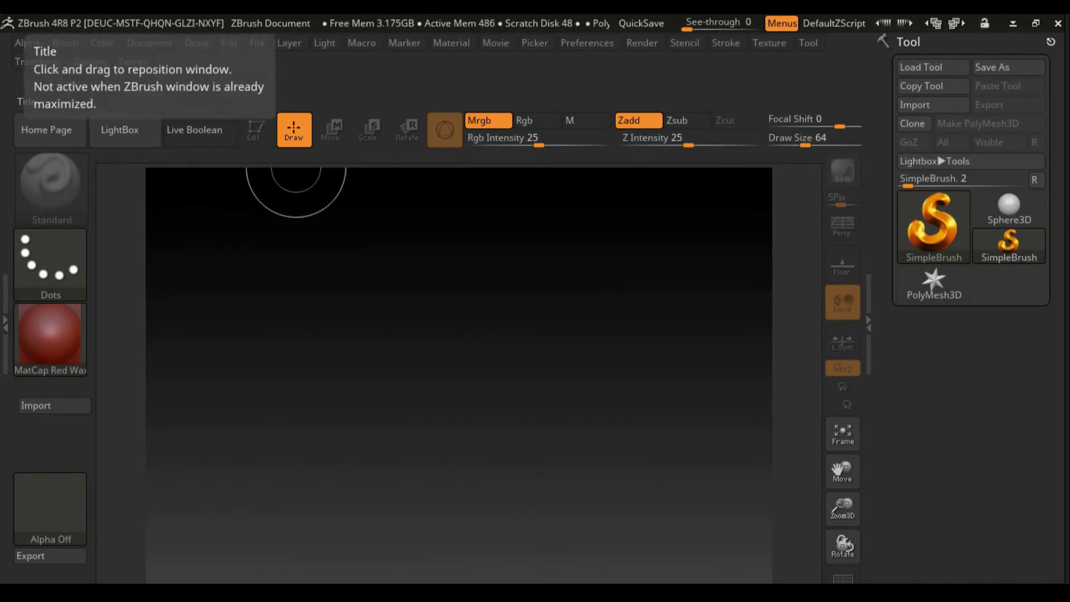
{"action": "left_click", "coordinate": [149, 43]}
{"action": "left_click", "coordinate": [914, 105]}
{"action": "left_click", "coordinate": [65, 136]}
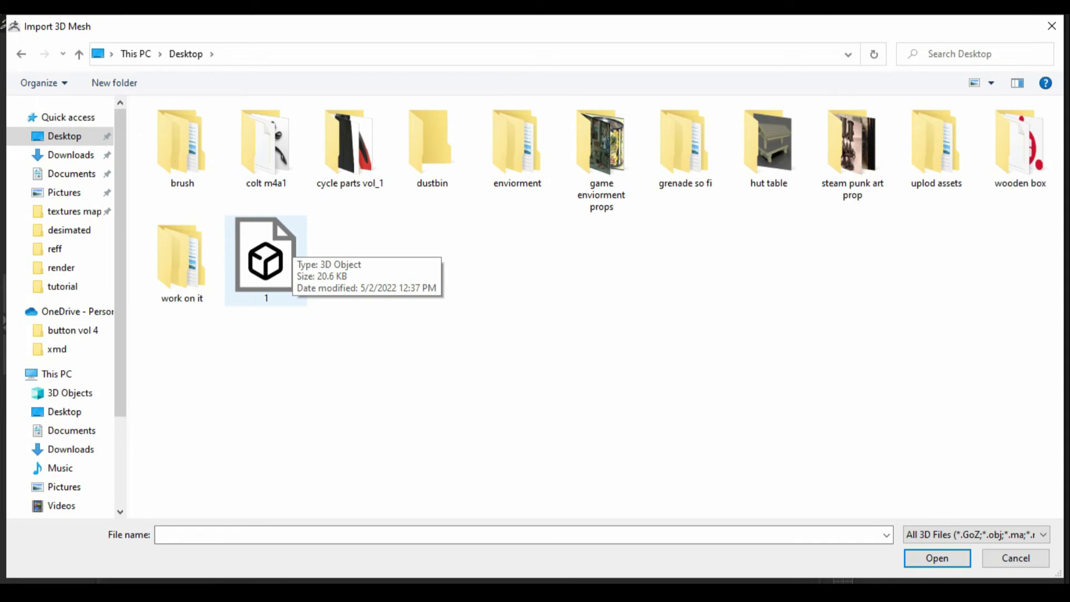
{"action": "double_click", "coordinate": [266, 257]}
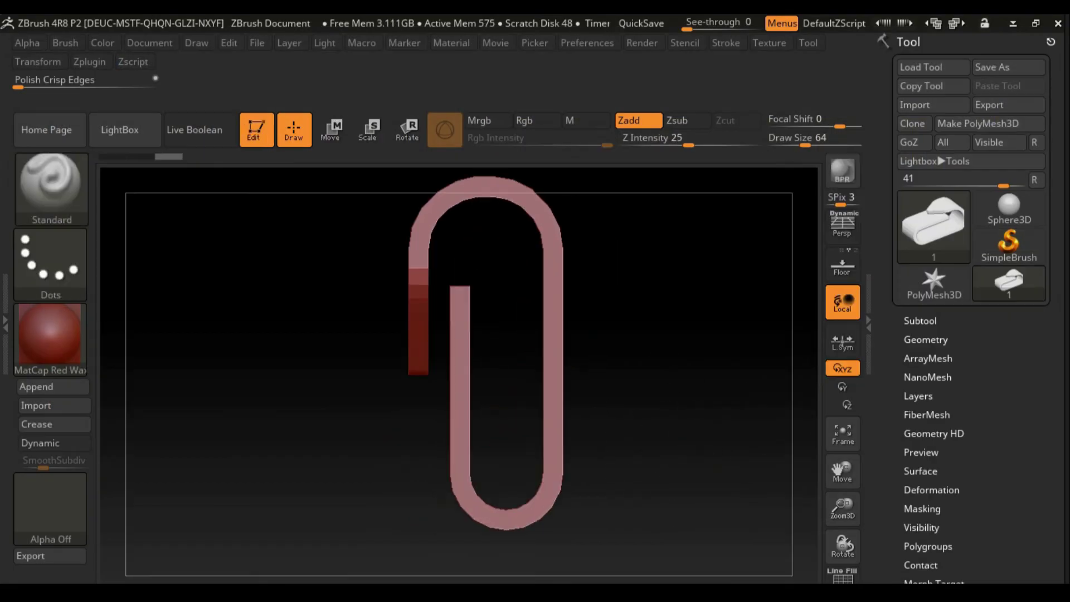
Choose the Lasso selection shape and the MatCap Gray material
{"action": "left_click_drag", "start_coordinate": [470, 353], "coordinate": [525, 376]}
{"action": "left_click", "coordinate": [50, 262]}
{"action": "left_click", "coordinate": [167, 312]}
{"action": "left_click", "coordinate": [50, 335]}
{"action": "left_click", "coordinate": [443, 312]}
Lasso-hide parts of the strap, then show the whole mesh again
{"action": "left_click_drag", "start_coordinate": [628, 327], "coordinate": [458, 438], "text": "ctrl+shift"}
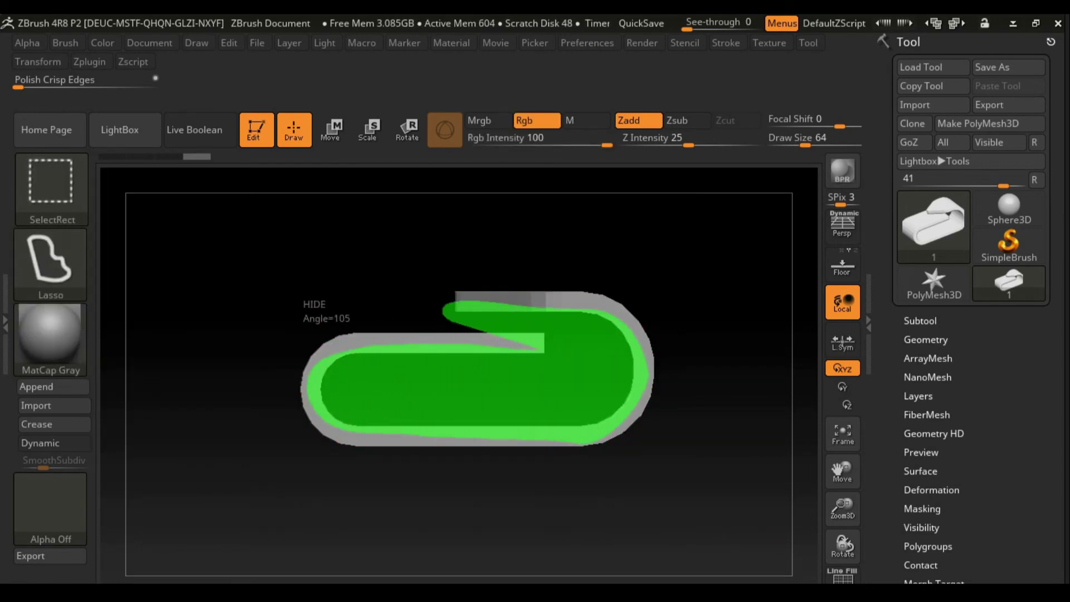
{"action": "mouse_move", "coordinate": [776, 382]}
{"action": "left_mouse_down"}
{"action": "mouse_move", "coordinate": [724, 346]}
{"action": "mouse_move", "coordinate": [696, 356]}
{"action": "left_mouse_up"}
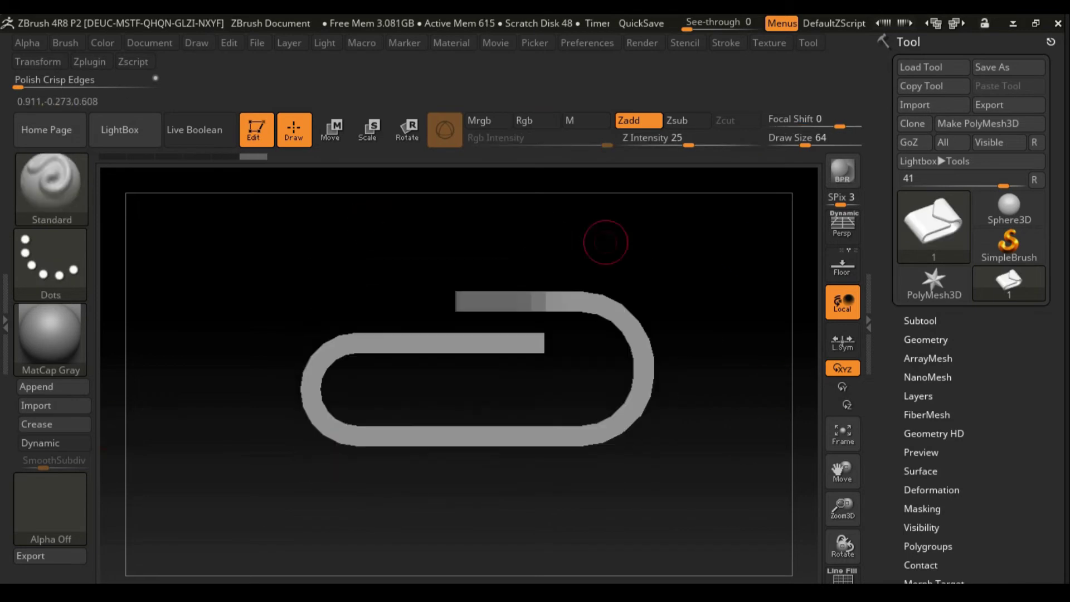
{"action": "left_click_drag", "start_coordinate": [490, 298], "coordinate": [537, 229], "text": "ctrl+shift"}
{"action": "left_click_drag", "start_coordinate": [421, 295], "coordinate": [423, 294], "text": "ctrl+shift"}
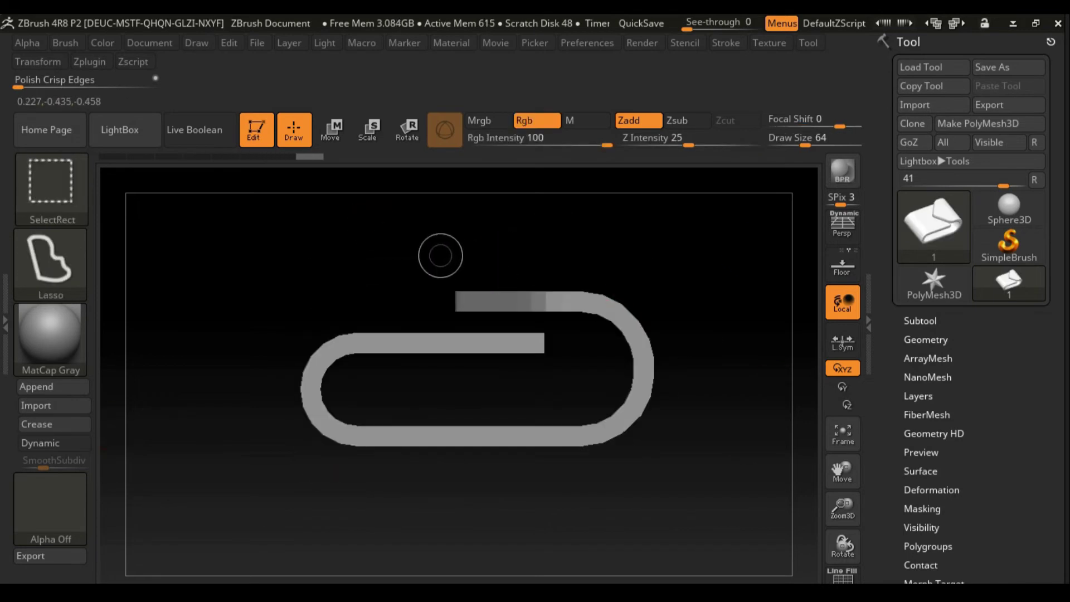
{"action": "left_click_drag", "start_coordinate": [645, 355], "coordinate": [351, 333], "text": "ctrl+shift"}
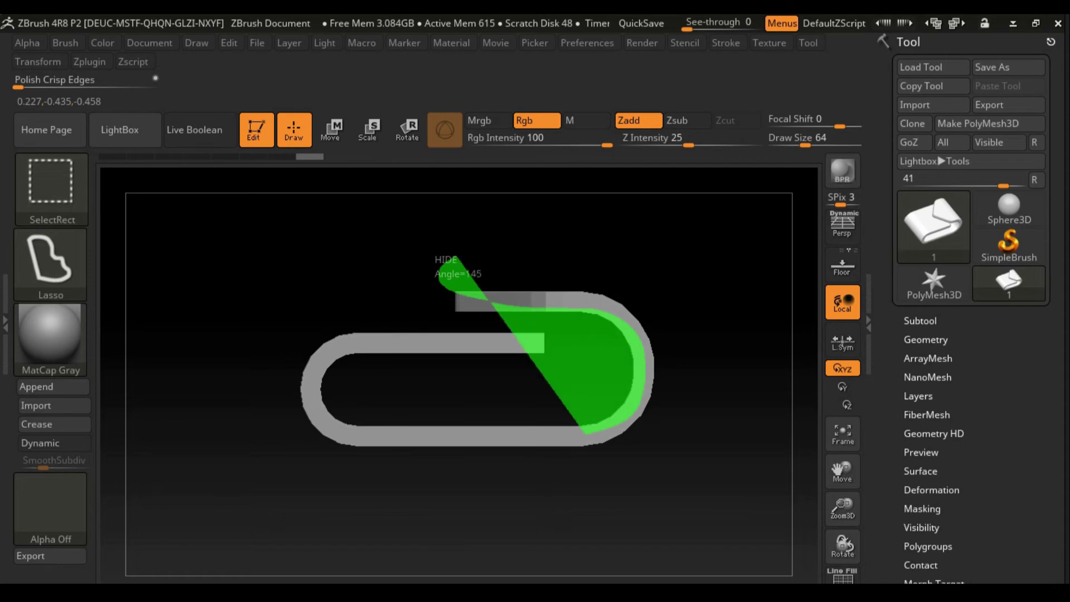
{"action": "left_click_drag", "start_coordinate": [446, 260], "coordinate": [462, 508], "text": "ctrl+shift"}
{"action": "left_click", "coordinate": [191, 430], "text": "ctrl+shift"}
Enable PolyF wireframe and turn on Dynamic subdivision at SmoothSubdiv 4
{"action": "left_click", "coordinate": [842, 576]}
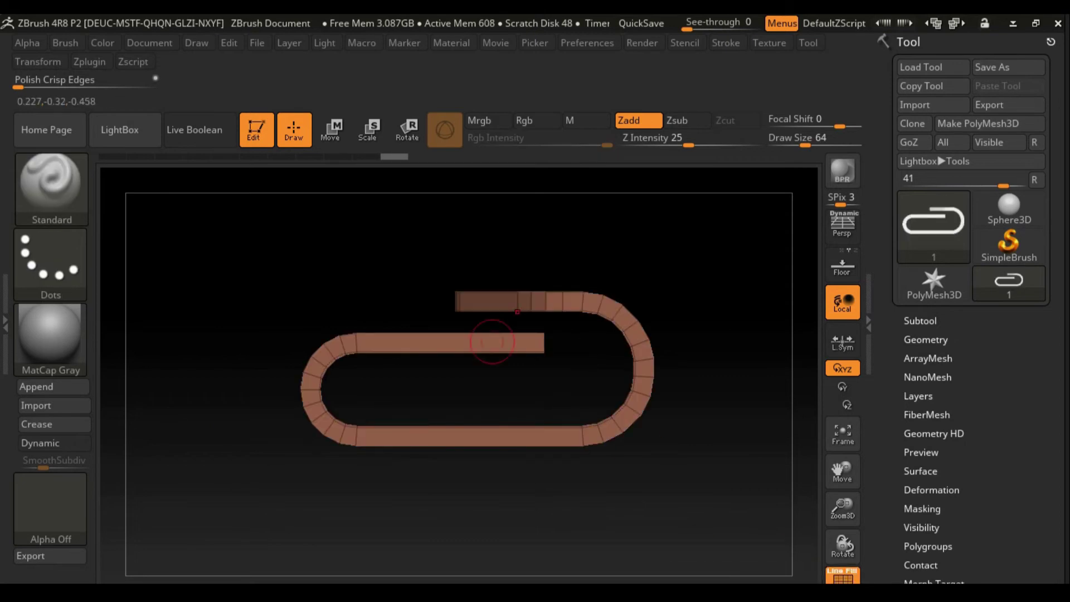
{"action": "mouse_move", "coordinate": [557, 329]}
{"action": "left_mouse_down", "text": "ctrl+shift"}
{"action": "mouse_move", "coordinate": [315, 352]}
{"action": "mouse_move", "coordinate": [310, 335]}
{"action": "left_mouse_up", "text": "ctrl+shift"}
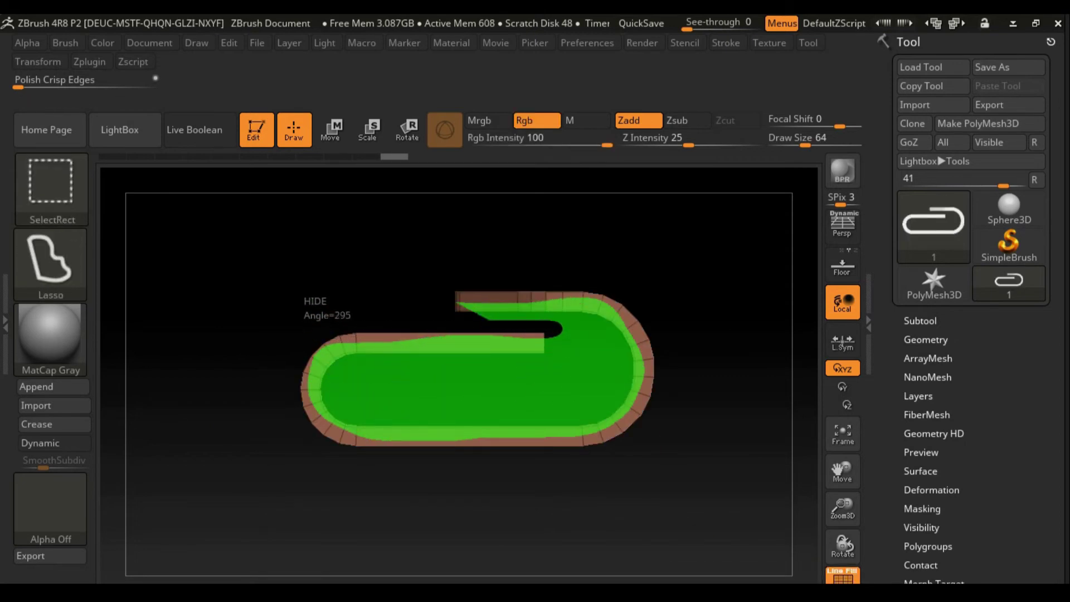
{"action": "left_click_drag", "start_coordinate": [309, 335], "coordinate": [124, 419], "text": "ctrl+shift"}
{"action": "left_click", "coordinate": [124, 419], "text": "ctrl+shift"}
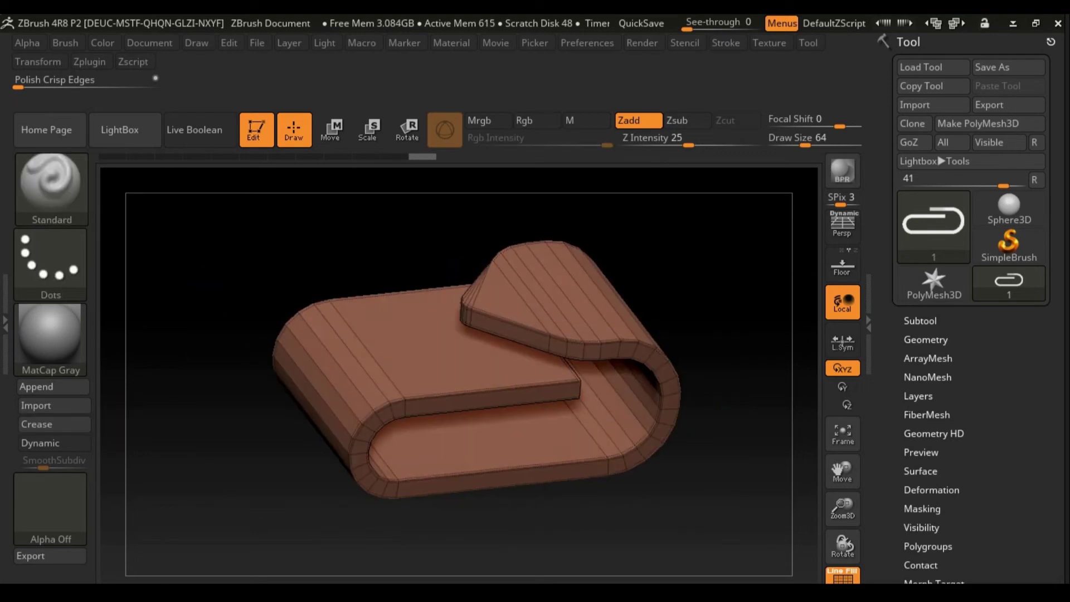
{"action": "mouse_move", "coordinate": [636, 479]}
{"action": "left_mouse_down"}
{"action": "mouse_move", "coordinate": [629, 358]}
{"action": "mouse_move", "coordinate": [590, 310]}
{"action": "left_mouse_up"}
{"action": "left_click", "coordinate": [54, 442]}
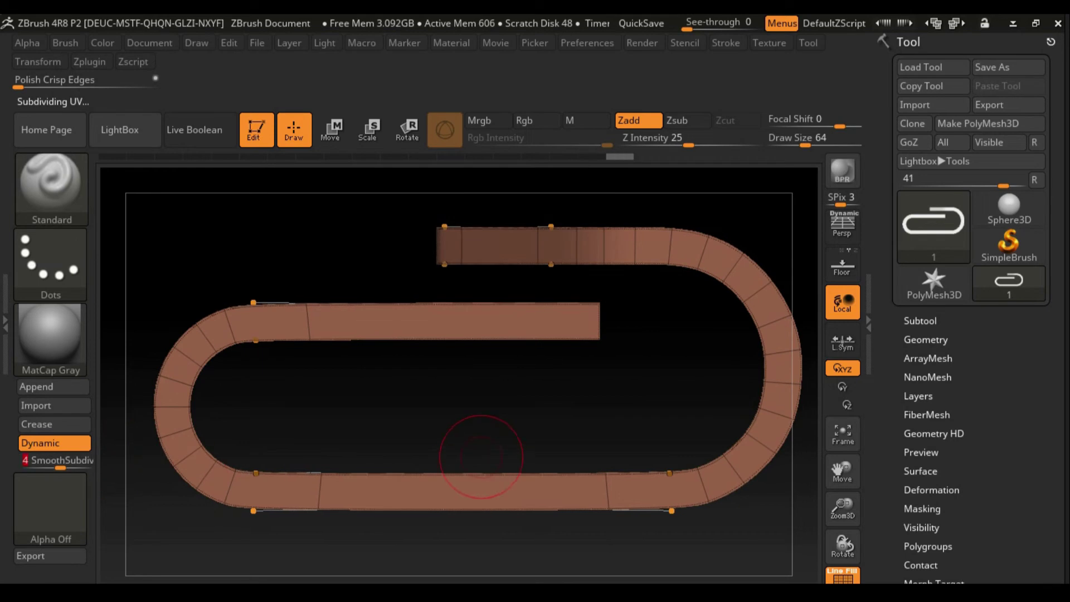
Convert the clip to a DynaMesh, agreeing to freeze subdivision levels
{"action": "left_click_drag", "start_coordinate": [478, 442], "coordinate": [566, 390], "text": "alt"}
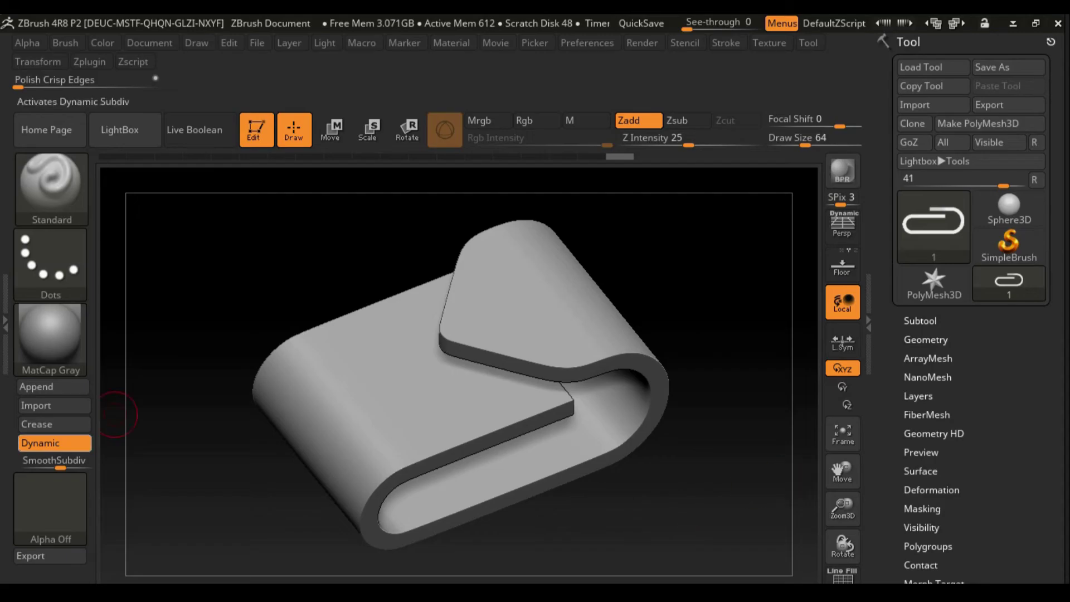
{"action": "left_click", "coordinate": [925, 339]}
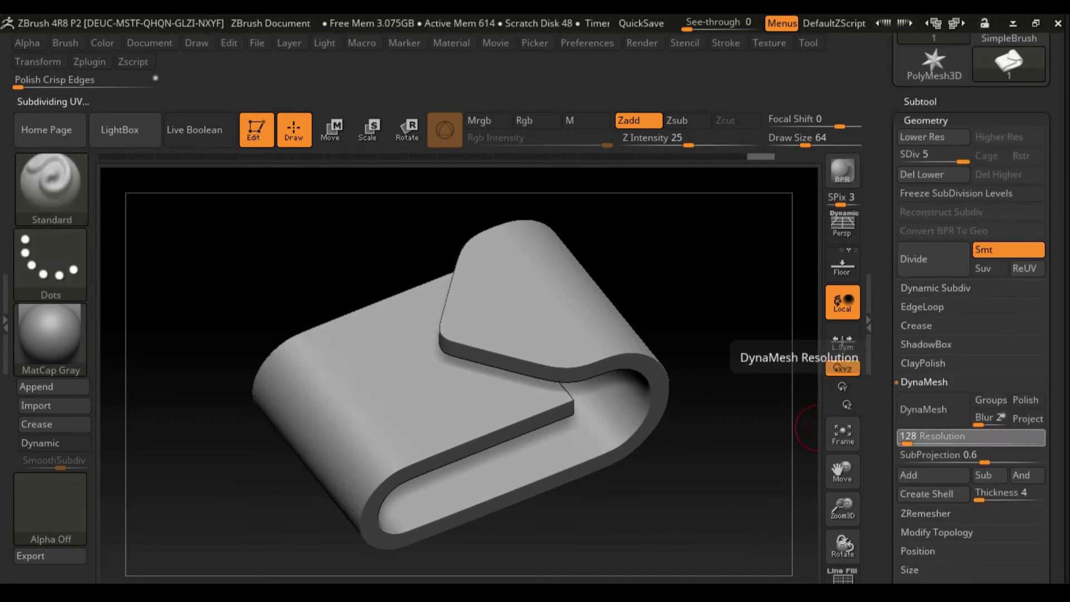
{"action": "left_click", "coordinate": [932, 408]}
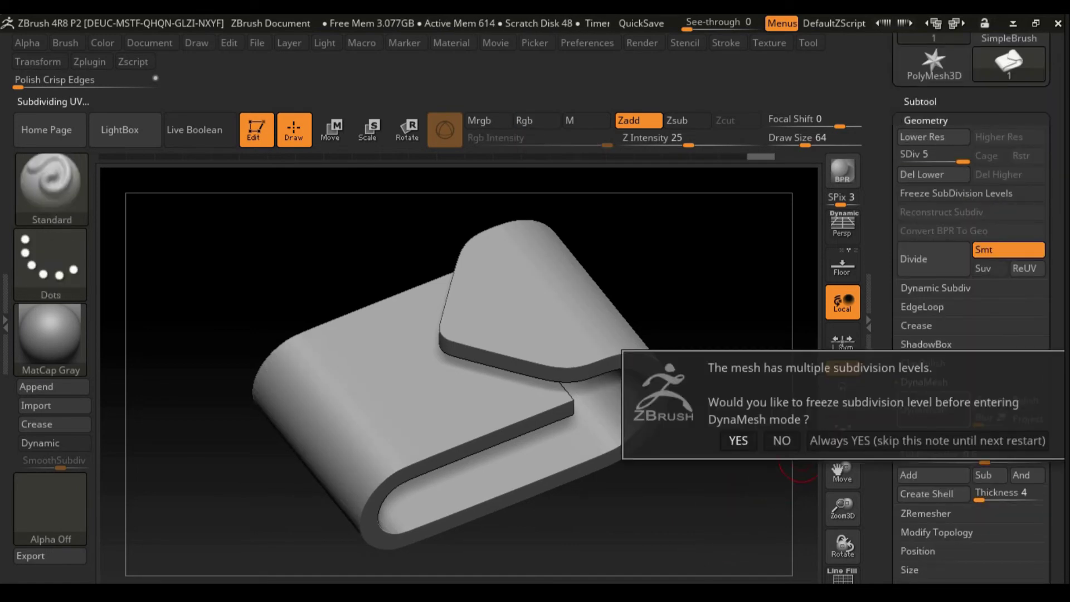
{"action": "left_click", "coordinate": [739, 440]}
{"action": "key", "text": "shift+f"}
{"action": "key", "text": "shift+f"}
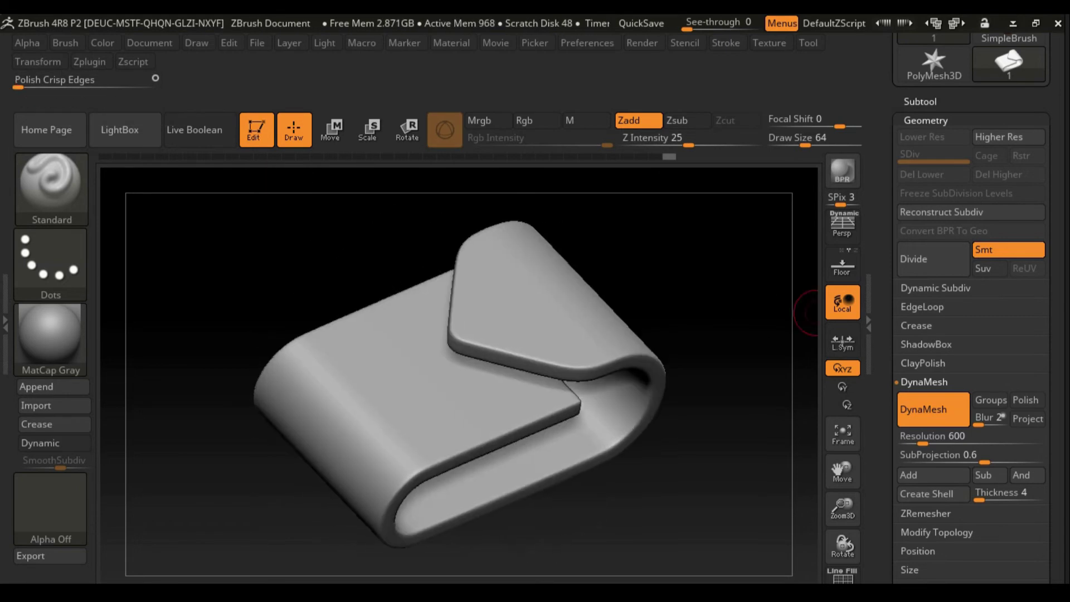
Precompute the mesh in Decimation Master and export it over 1.OBJ
{"action": "scroll", "coordinate": [934, 226], "scroll_direction": "up", "scroll_amount": 3}
{"action": "left_click", "coordinate": [89, 62]}
{"action": "left_click", "coordinate": [133, 221]}
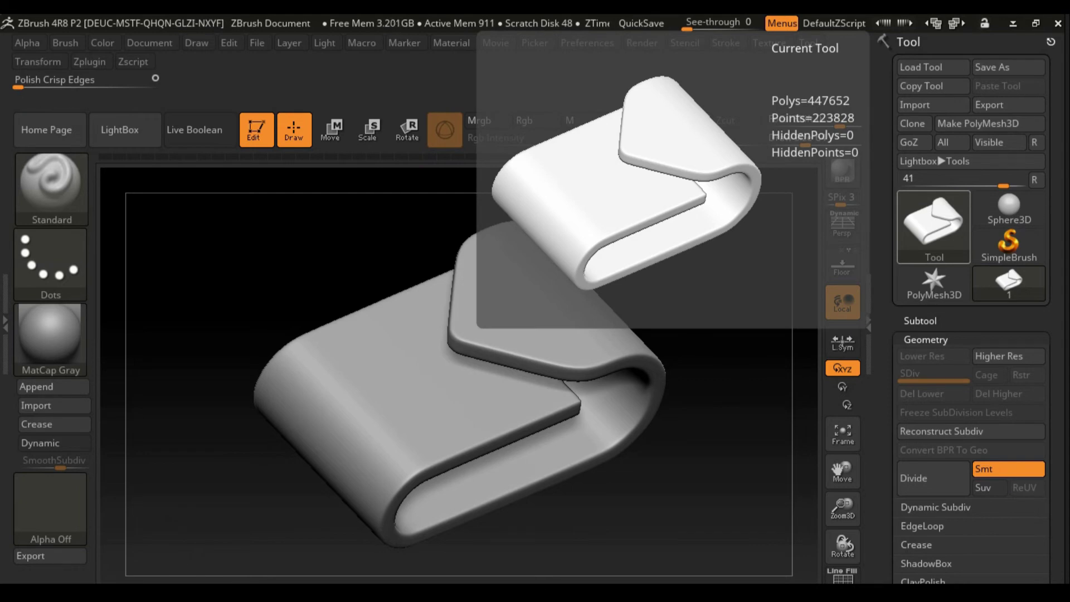
{"action": "left_click", "coordinate": [989, 104]}
{"action": "double_click", "coordinate": [379, 260]}
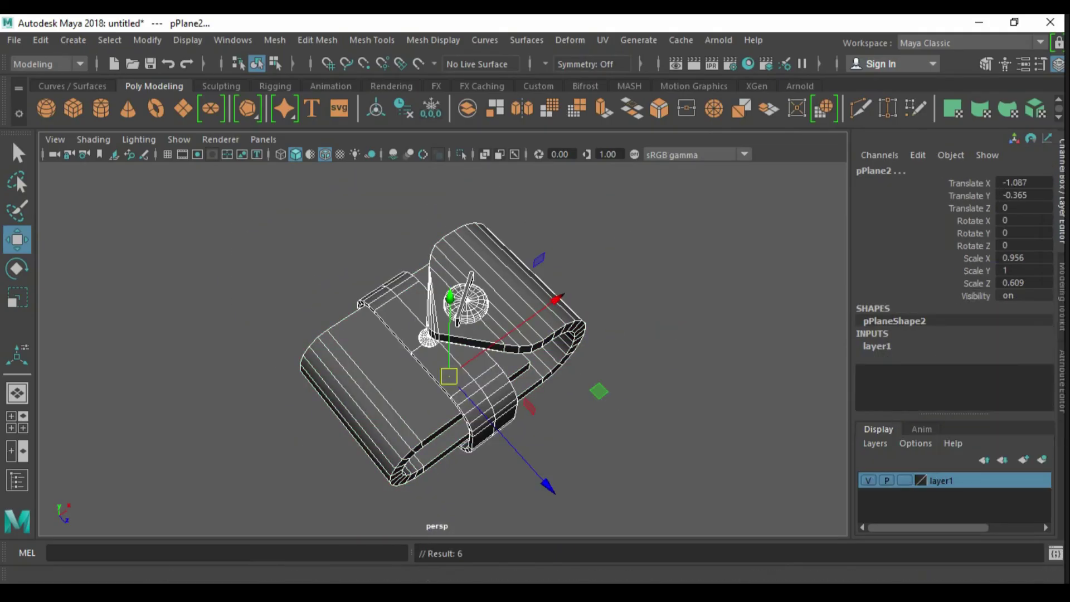
Rename layer1 to midpoly, hide it, and create a new highpoly layer
{"action": "double_click", "coordinate": [940, 480]}
{"action": "type", "text": "y"}
{"action": "left_click", "coordinate": [433, 371]}
{"action": "left_click", "coordinate": [868, 480]}
{"action": "left_click", "coordinate": [1042, 459]}
{"action": "right_click", "coordinate": [940, 480]}
{"action": "double_click", "coordinate": [941, 480]}
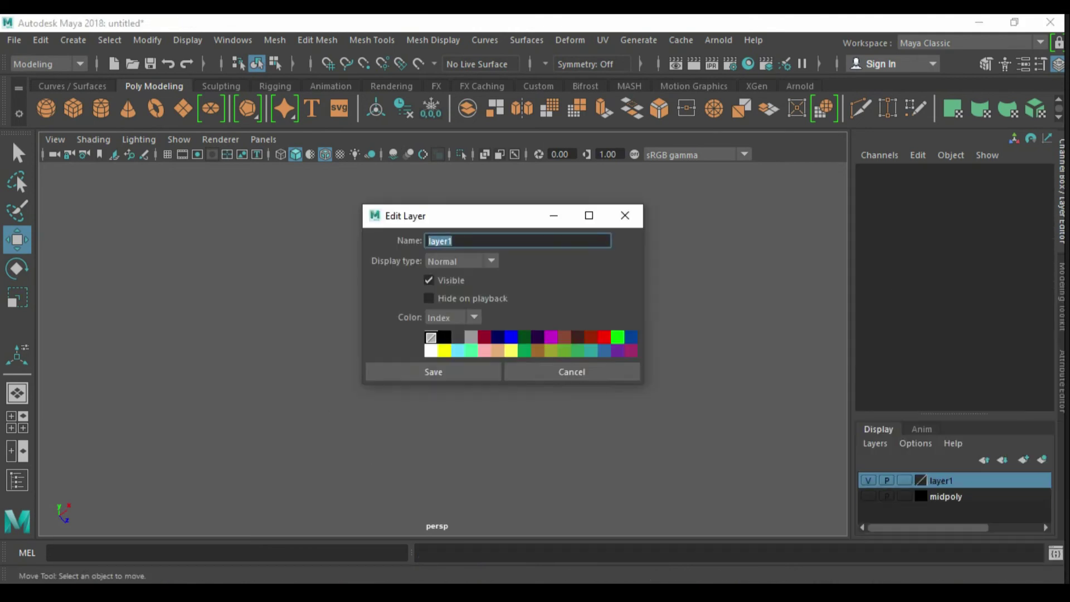
{"action": "left_click", "coordinate": [444, 336]}
Import 1.OBJ onto the highpoly layer, soften its edges and assign the favourite material
{"action": "left_click", "coordinate": [432, 371]}
{"action": "left_click", "coordinate": [14, 40]}
{"action": "left_click", "coordinate": [34, 203]}
{"action": "key", "text": "Escape"}
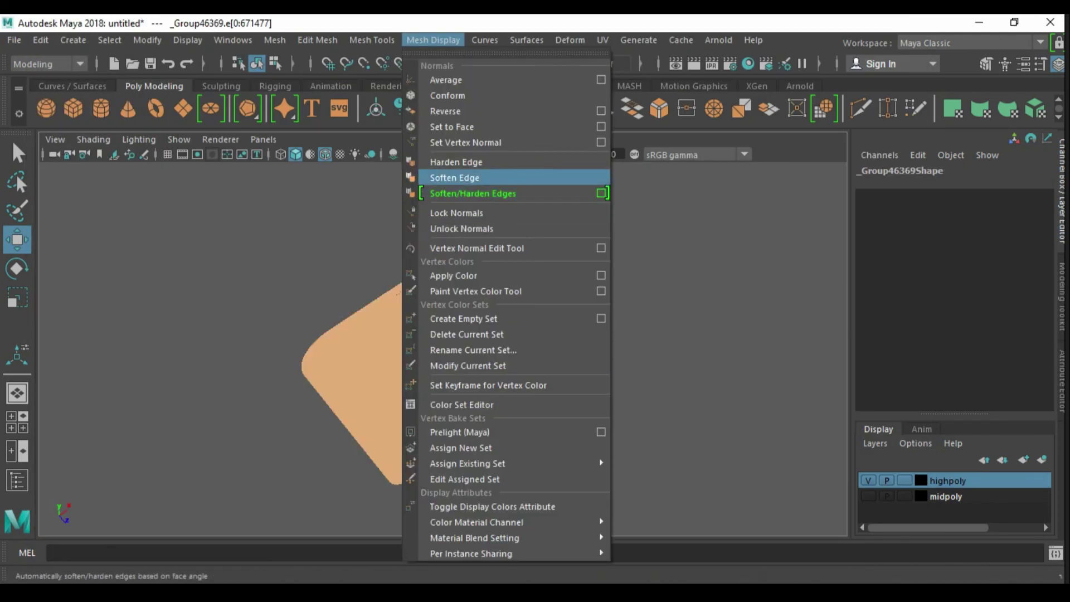
{"action": "left_click", "coordinate": [454, 177]}
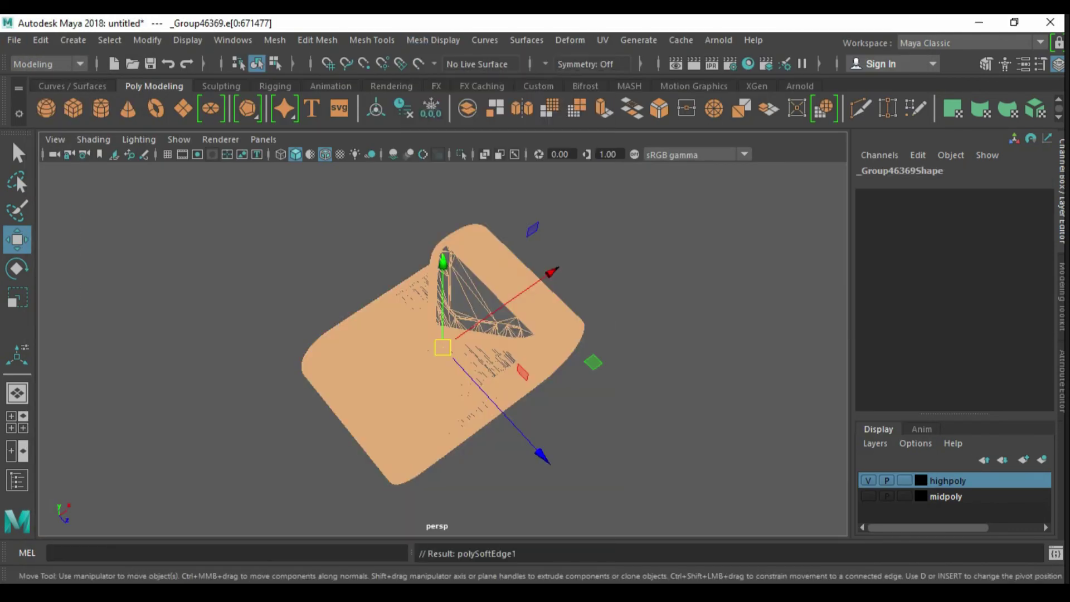
{"action": "key", "text": "F8"}
{"action": "right_click_drag", "start_coordinate": [535, 212], "coordinate": [669, 502]}
{"action": "left_click", "coordinate": [668, 501]}
{"action": "left_click_drag", "start_coordinate": [440, 357], "coordinate": [502, 357], "text": "alt"}
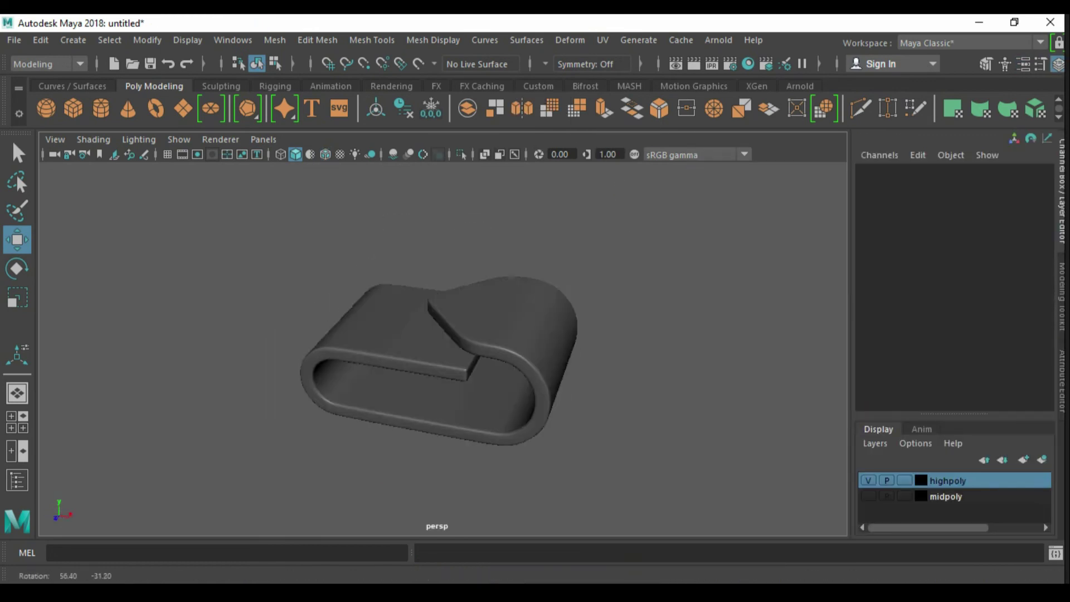
Hide the highpoly layer so the mid-poly model shows again
{"action": "key", "text": "alt+Tab"}
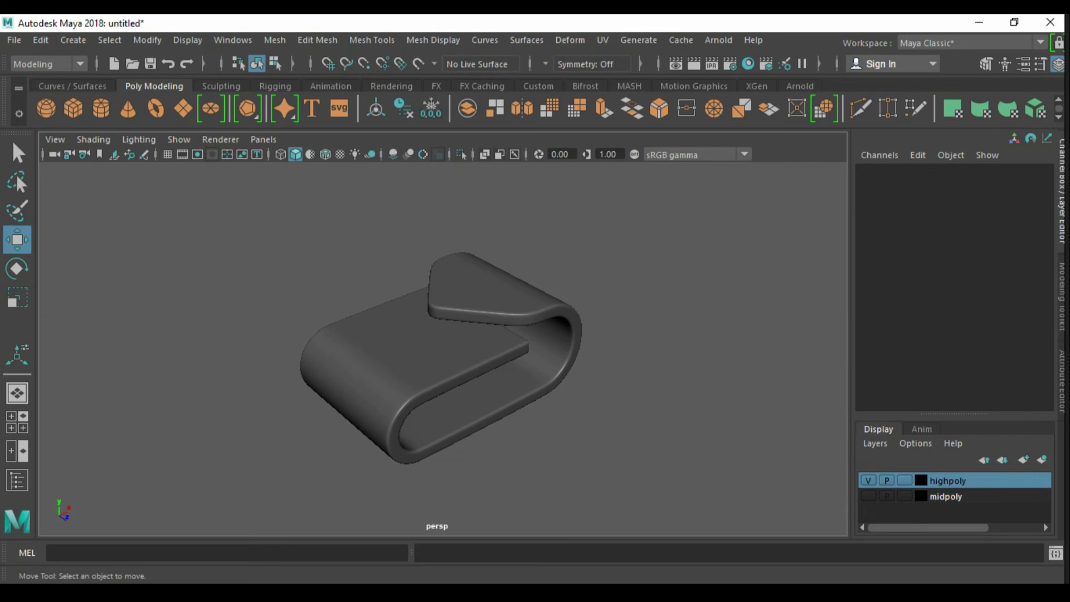
{"action": "left_click", "coordinate": [440, 357]}
{"action": "right_click", "coordinate": [947, 480]}
{"action": "left_click", "coordinate": [955, 322]}
Isolate the ring-shaped band and export it with Export Selection, overwriting 1.OBJ
{"action": "left_click_drag", "start_coordinate": [440, 357], "coordinate": [501, 334], "text": "alt"}
{"action": "key", "text": "alt+h"}
{"action": "key", "text": "q"}
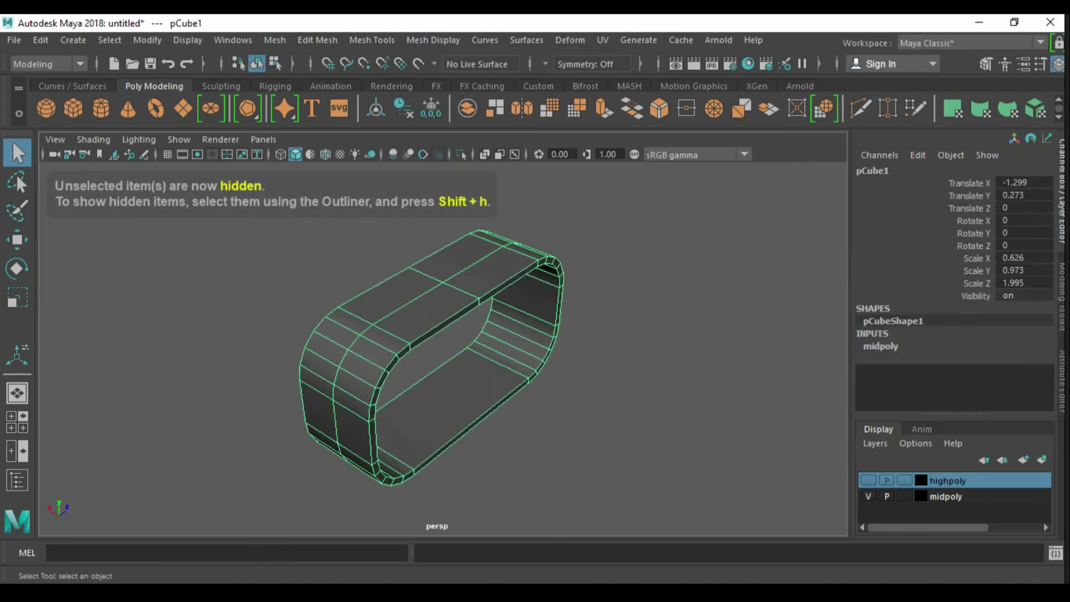
{"action": "left_click_drag", "start_coordinate": [280, 277], "coordinate": [377, 325]}
{"action": "left_click", "coordinate": [14, 40]}
{"action": "left_click", "coordinate": [84, 234]}
{"action": "left_click", "coordinate": [947, 542]}
{"action": "left_click", "coordinate": [496, 327]}
{"action": "key", "text": "alt+Tab"}
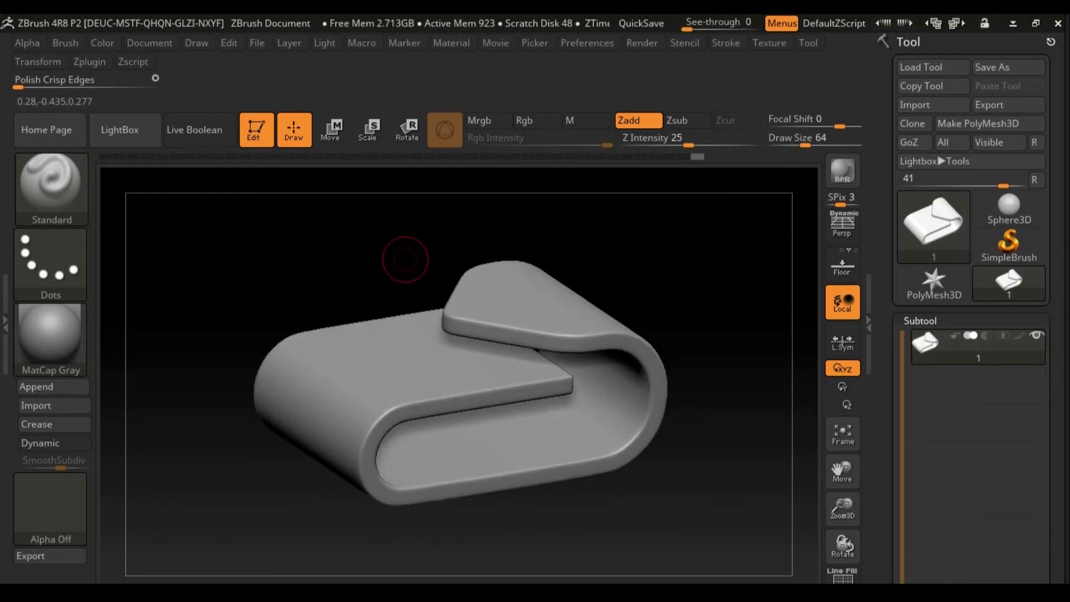
Import the 1.OBJ ring into ZBrush and draw it on the canvas for editing
{"action": "left_click", "coordinate": [36, 430]}
{"action": "double_click", "coordinate": [266, 256]}
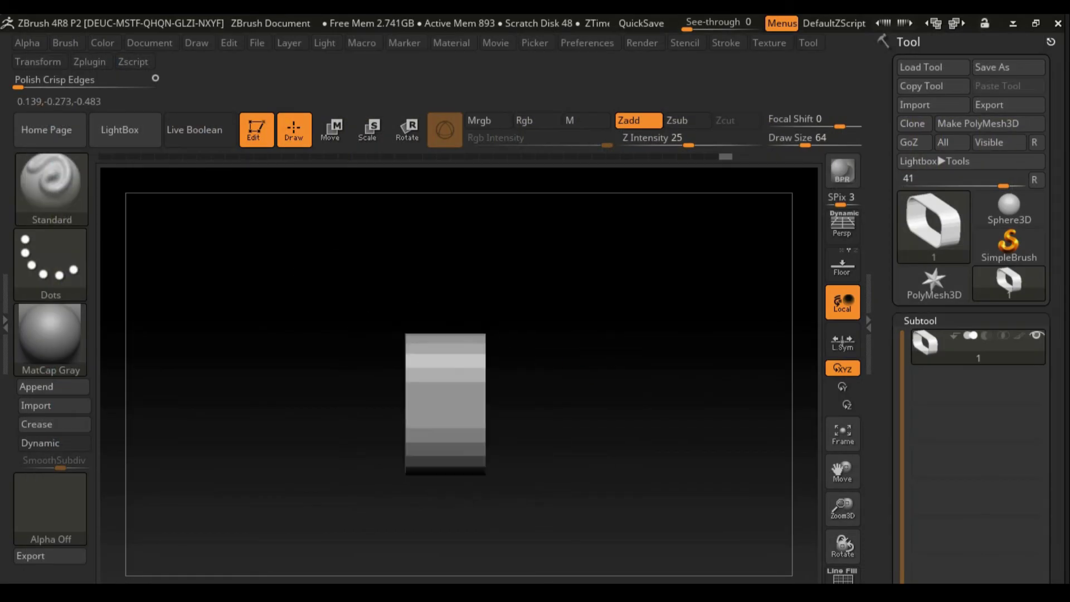
{"action": "left_click", "coordinate": [50, 261]}
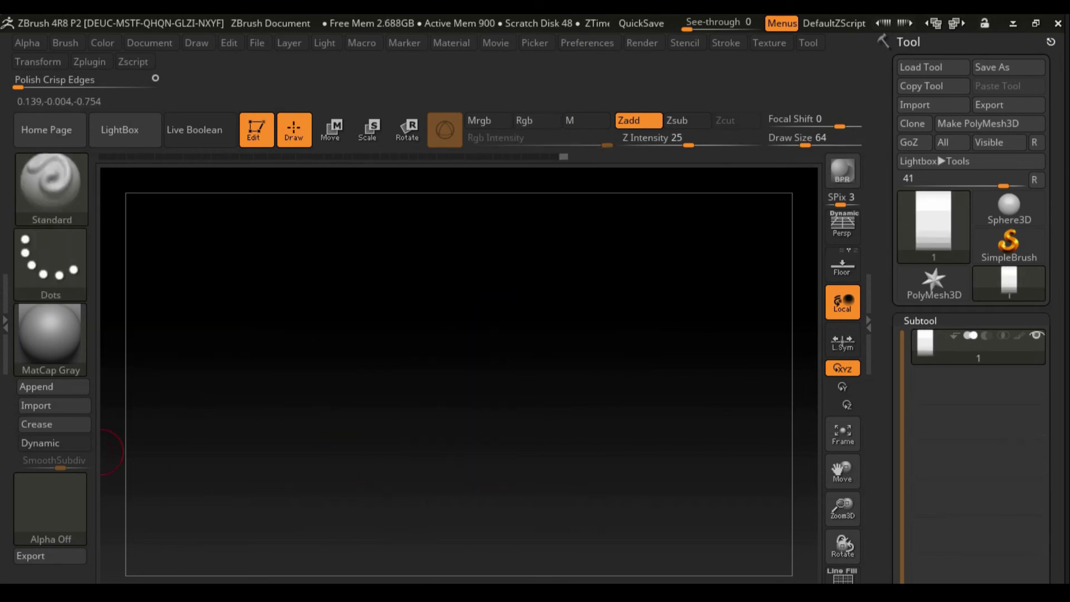
{"action": "left_click_drag", "start_coordinate": [375, 493], "coordinate": [361, 454]}
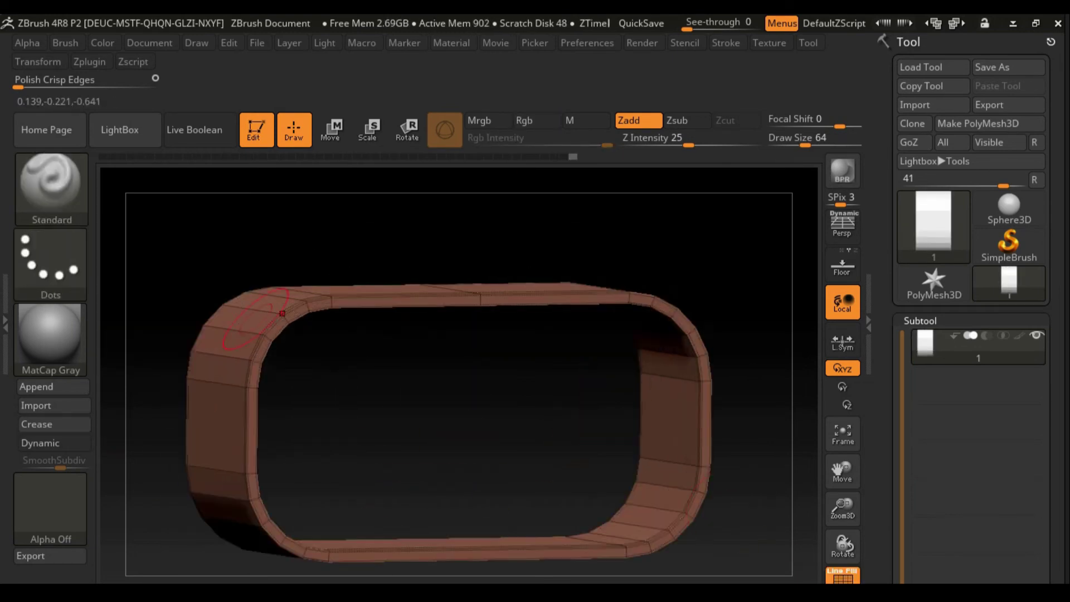
{"action": "key", "text": "b"}
{"action": "key", "text": "z"}
{"action": "key", "text": "m"}
{"action": "key", "text": "space"}
{"action": "mouse_move", "coordinate": [371, 358]}
{"action": "left_mouse_down"}
{"action": "mouse_move", "coordinate": [310, 375]}
{"action": "mouse_move", "coordinate": [239, 370]}
{"action": "mouse_move", "coordinate": [365, 274]}
{"action": "left_mouse_up"}
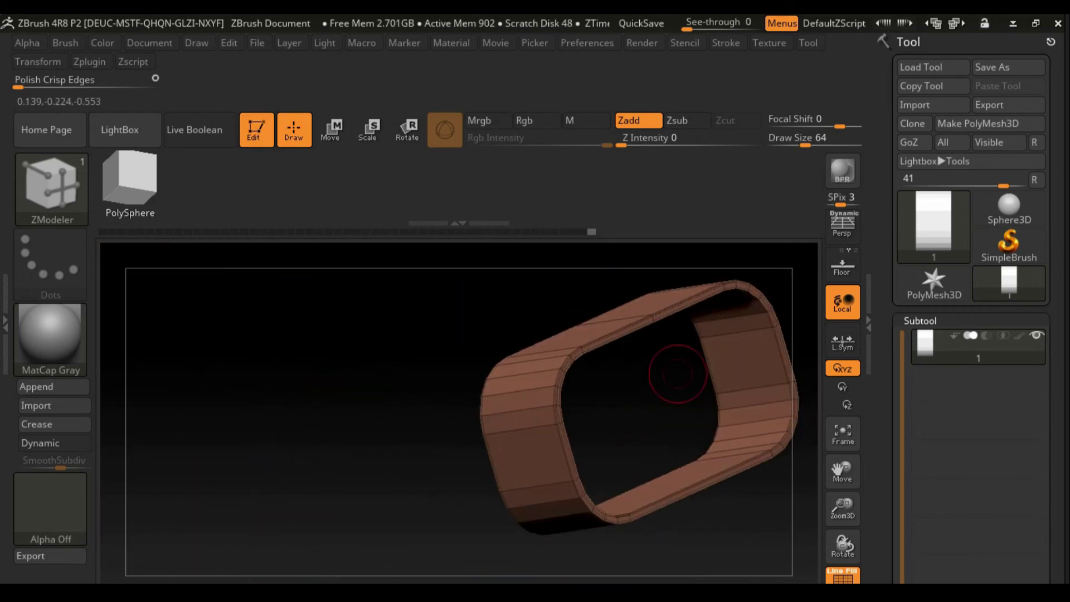
Preview the ring with Dynamic subdivision, then DynaMesh it, freezing subdivision levels
{"action": "left_click", "coordinate": [40, 442]}
{"action": "mouse_move", "coordinate": [585, 401]}
{"action": "left_mouse_down"}
{"action": "mouse_move", "coordinate": [632, 387]}
{"action": "mouse_move", "coordinate": [805, 387]}
{"action": "left_mouse_up"}
{"action": "scroll", "coordinate": [975, 446], "scroll_direction": "down", "scroll_amount": 5}
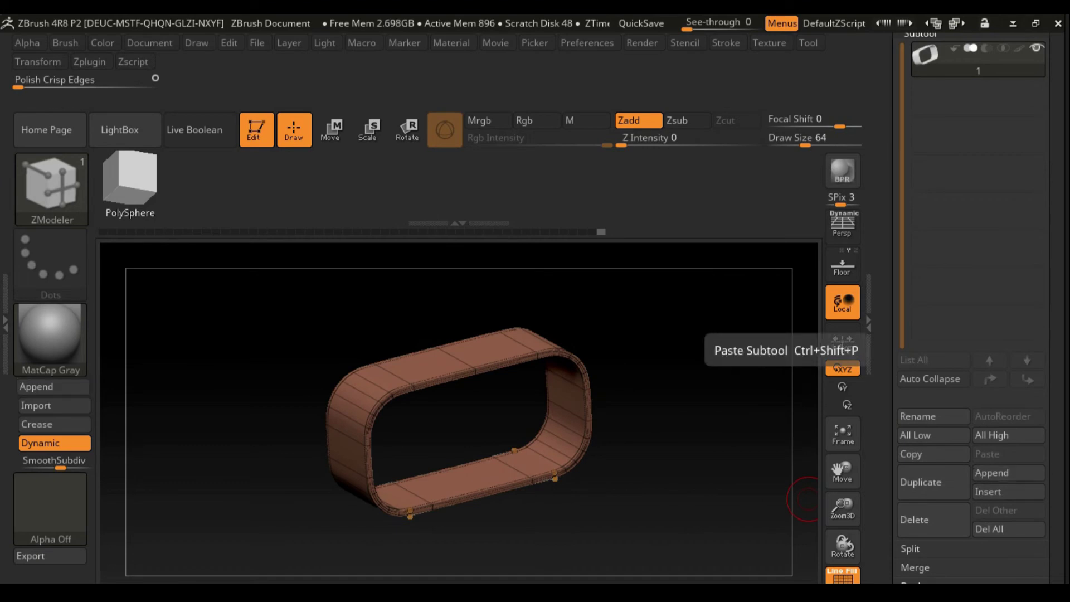
{"action": "scroll", "coordinate": [972, 474], "scroll_direction": "down", "scroll_amount": 5}
{"action": "left_click", "coordinate": [924, 513]}
{"action": "key", "text": "shift+d"}
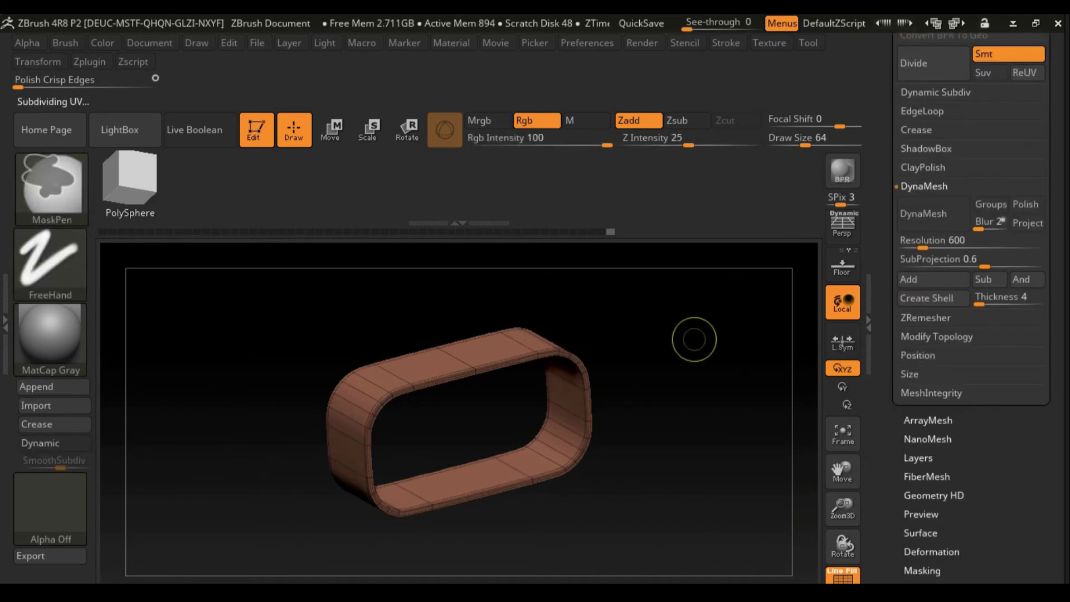
{"action": "left_click", "coordinate": [923, 213]}
{"action": "left_click", "coordinate": [781, 258]}
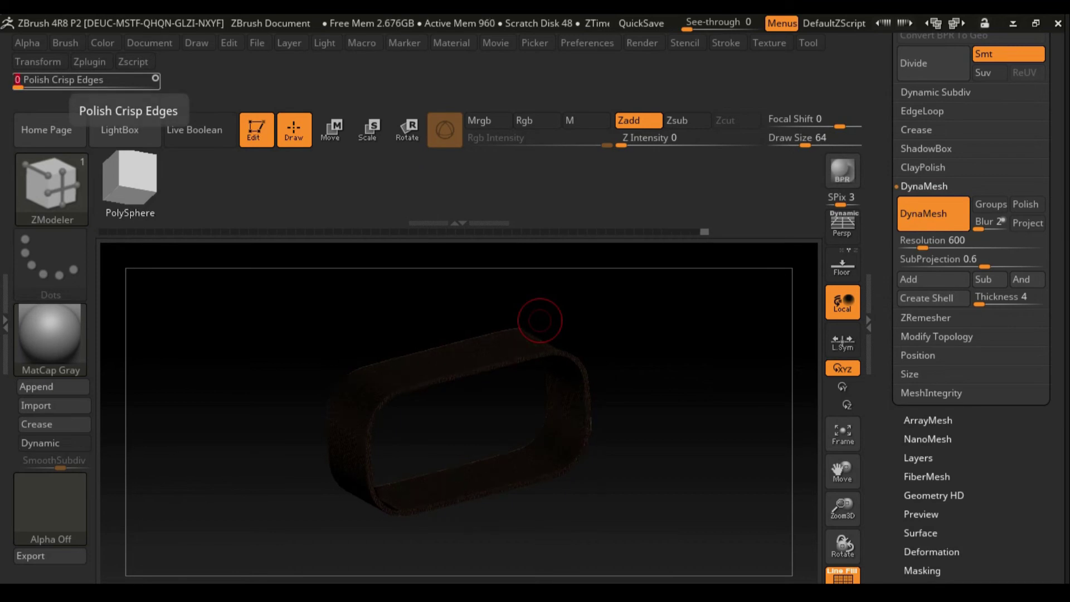
Export the ring over 1.OBJ, check Maya, and re-export it over 1.OBJ again
{"action": "left_click_drag", "start_coordinate": [578, 310], "coordinate": [798, 288], "text": "alt"}
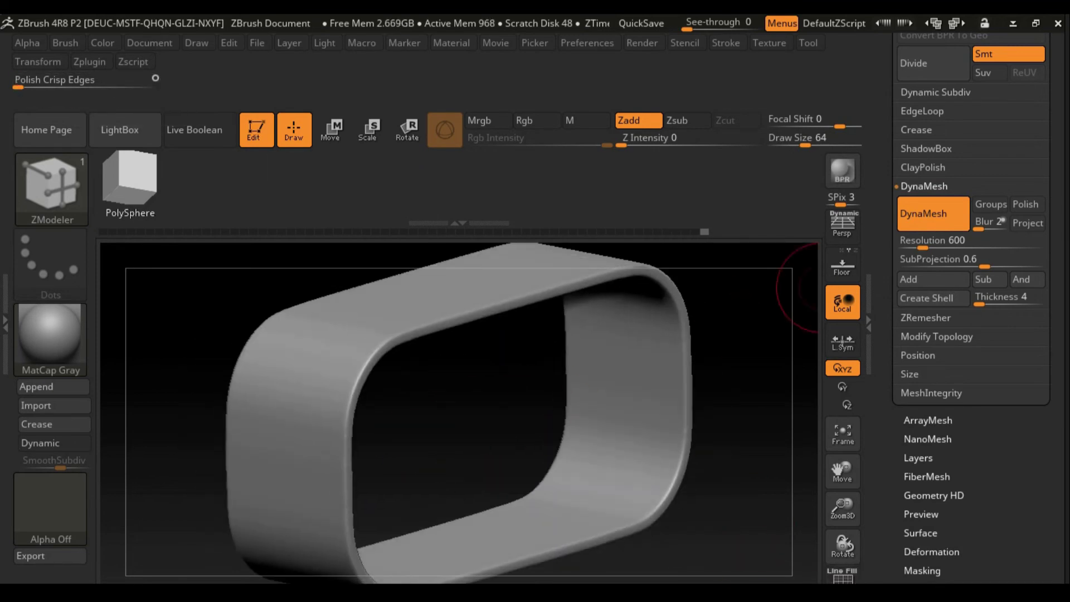
{"action": "scroll", "coordinate": [941, 178], "scroll_direction": "up", "scroll_amount": 10}
{"action": "left_click", "coordinate": [1022, 100]}
{"action": "double_click", "coordinate": [379, 257]}
{"action": "left_click", "coordinate": [575, 310]}
{"action": "key", "text": "alt+Tab"}
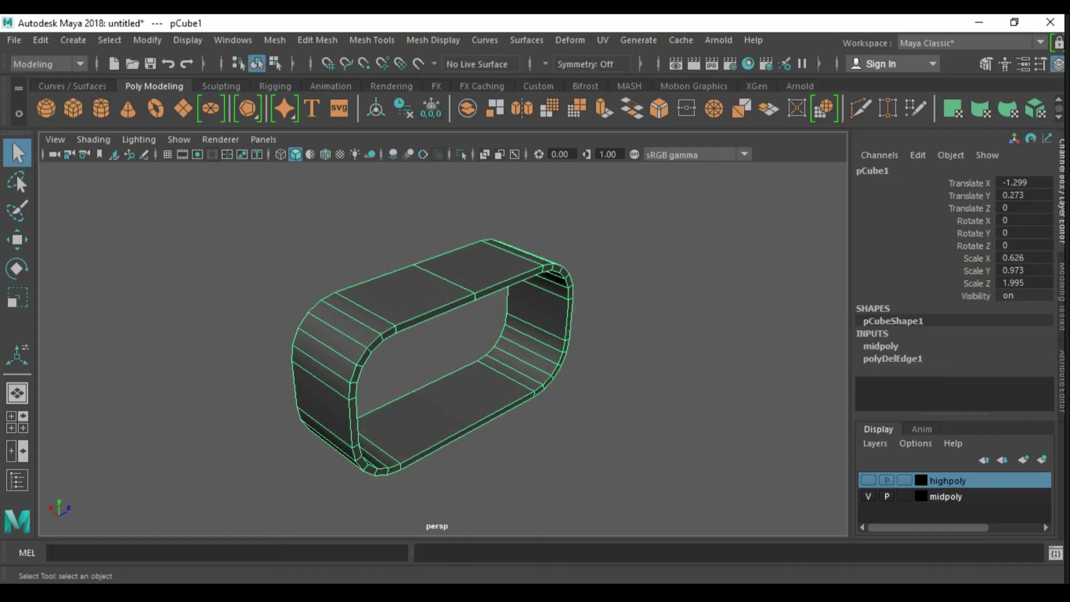
{"action": "key", "text": "alt+Tab"}
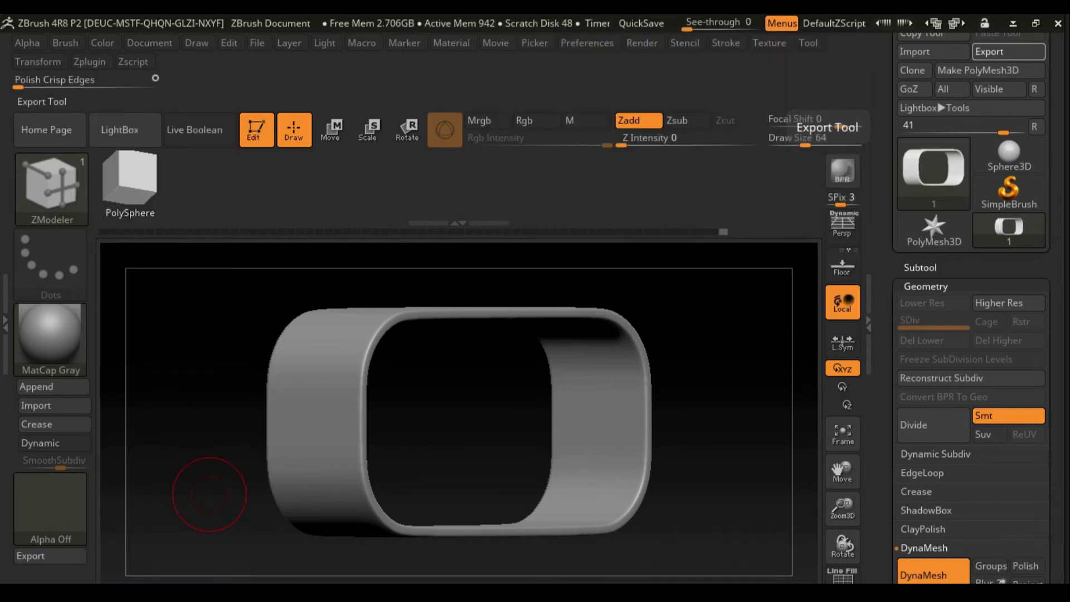
{"action": "left_click", "coordinate": [989, 52]}
{"action": "double_click", "coordinate": [379, 256]}
{"action": "left_click", "coordinate": [578, 310]}
{"action": "key", "text": "alt+Tab"}
Hide the mid-poly ring, show all objects again, and import the 1.OBJ band
{"action": "left_click", "coordinate": [435, 335]}
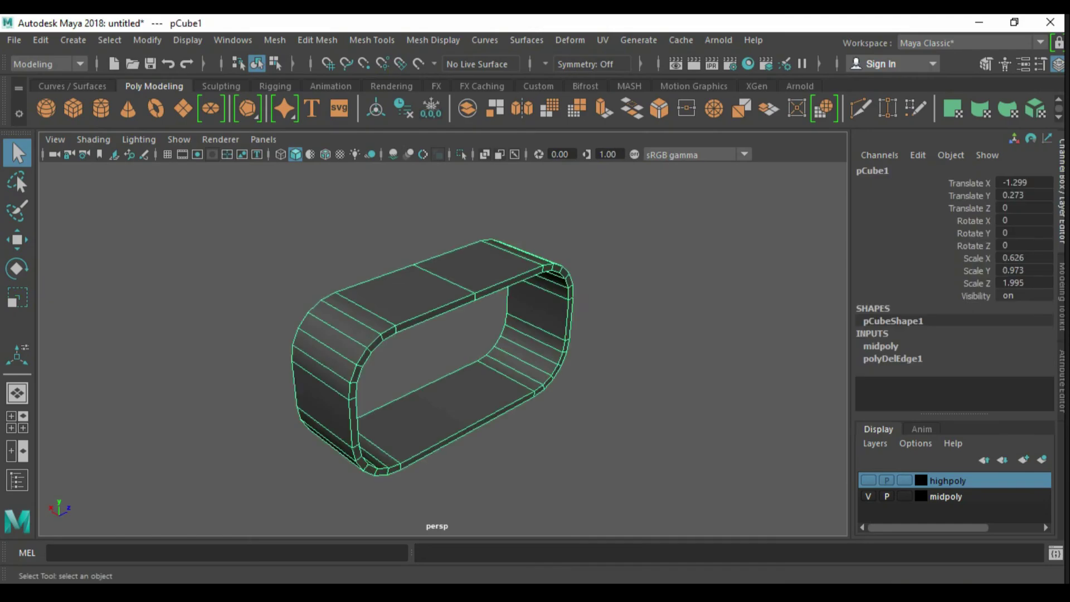
{"action": "key", "text": "ctrl+h"}
{"action": "left_click", "coordinate": [187, 40]}
{"action": "left_click", "coordinate": [187, 40]}
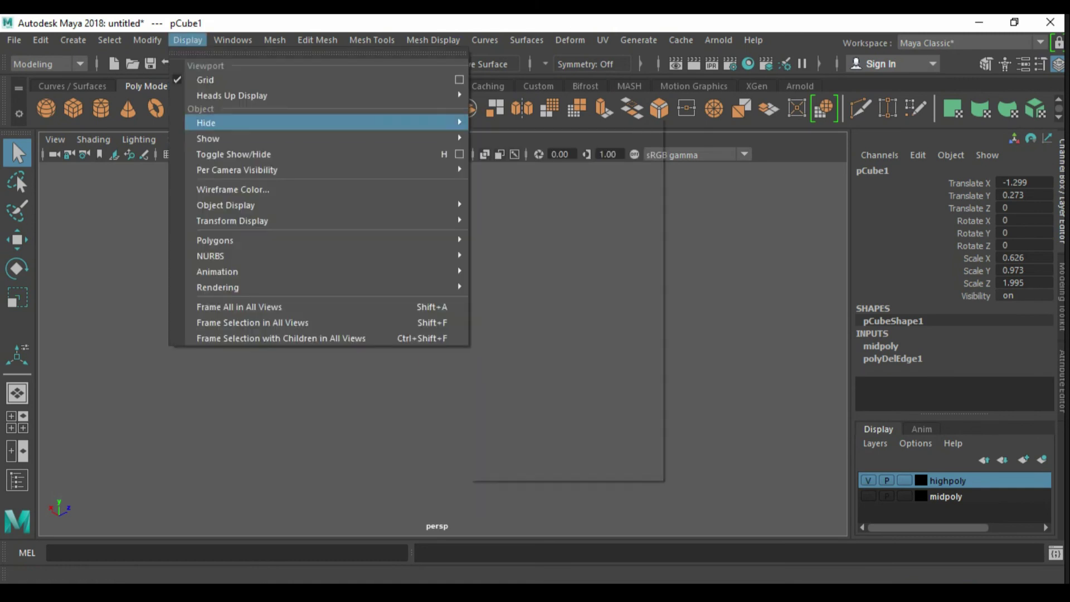
{"action": "left_click", "coordinate": [14, 40]}
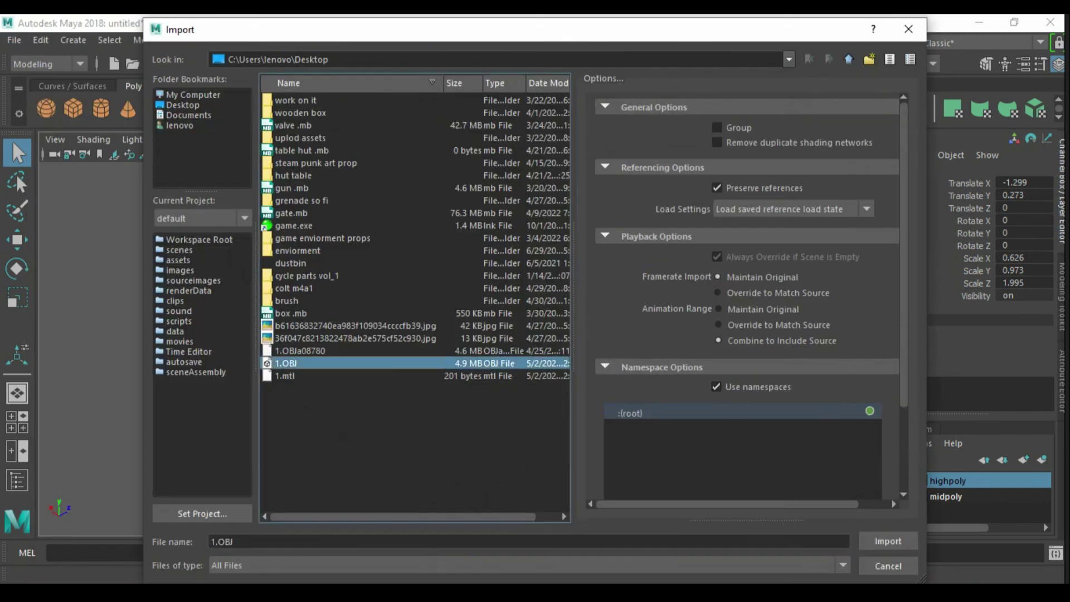
{"action": "left_click", "coordinate": [884, 539]}
Soften the band's edges, assign it a material, then show only the midpoly layer
{"action": "left_click", "coordinate": [433, 40]}
{"action": "left_click", "coordinate": [456, 184]}
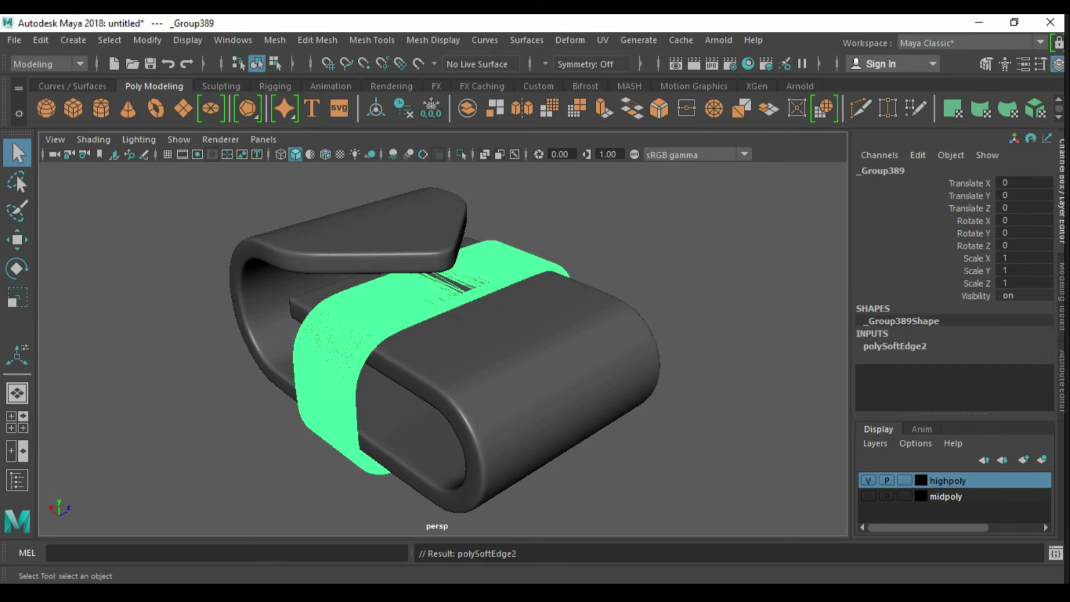
{"action": "right_click", "coordinate": [650, 148]}
{"action": "left_click", "coordinate": [650, 148]}
{"action": "mouse_move", "coordinate": [435, 334]}
{"action": "left_mouse_down", "text": "alt"}
{"action": "mouse_move", "coordinate": [390, 345]}
{"action": "mouse_move", "coordinate": [424, 334]}
{"action": "left_mouse_up", "text": "alt"}
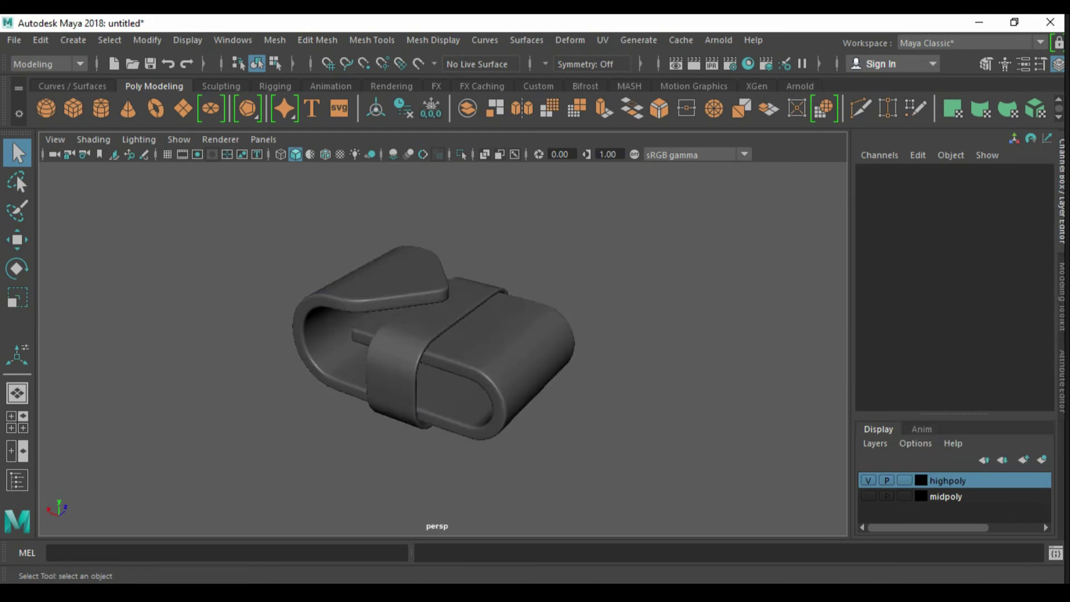
{"action": "left_click", "coordinate": [868, 480]}
{"action": "left_click", "coordinate": [14, 40]}
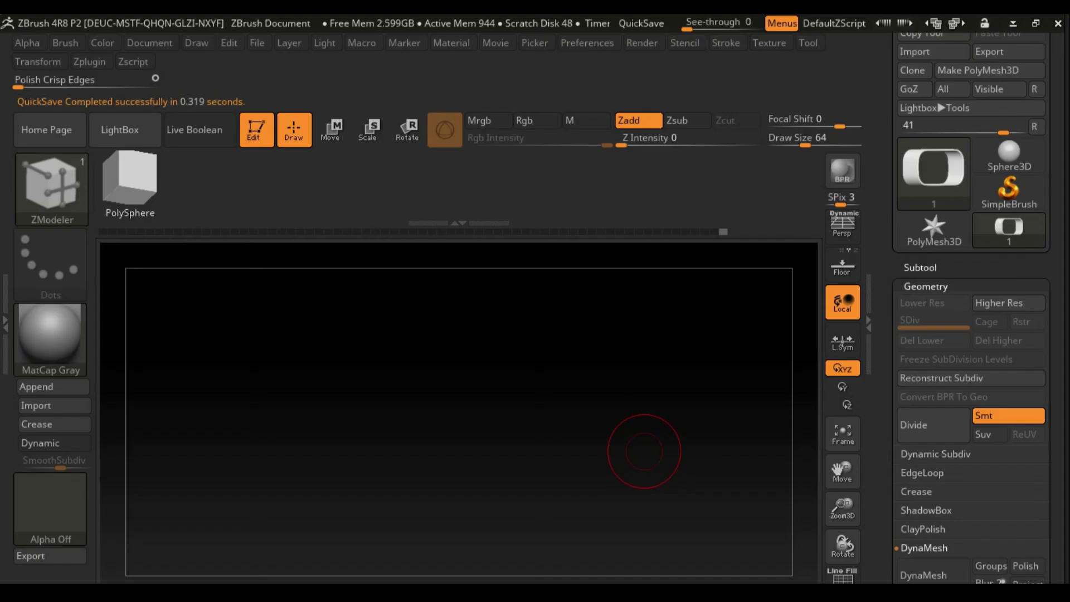
Preview the clip with dynamic subdivision and inspect its polygon wireframe
{"action": "key", "text": "f"}
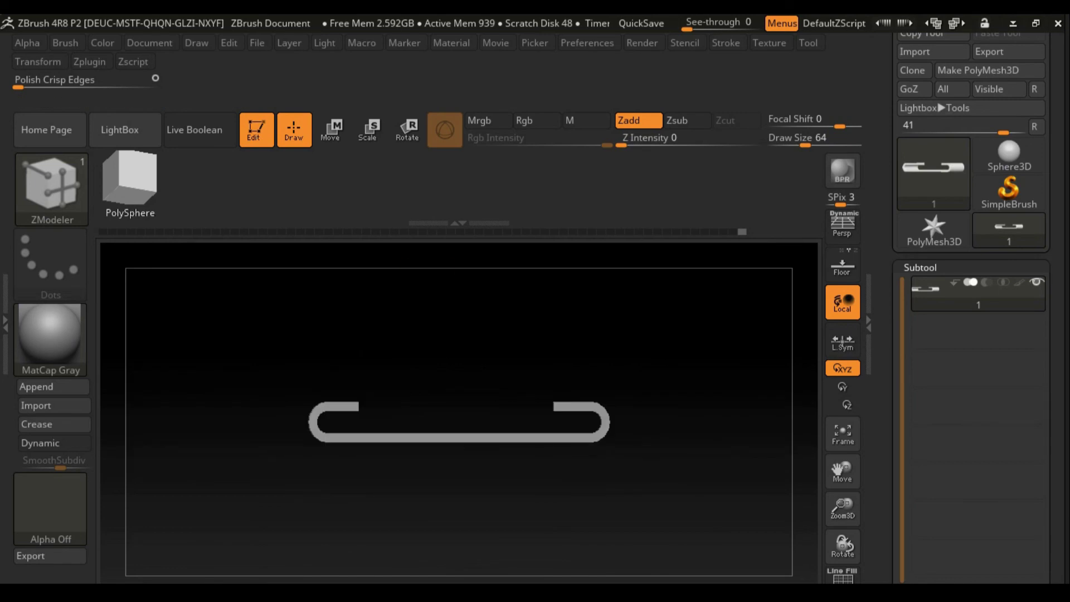
{"action": "left_click_drag", "start_coordinate": [345, 368], "coordinate": [504, 417], "text": "ctrl+shift"}
{"action": "left_click", "coordinate": [333, 490], "text": "ctrl+shift"}
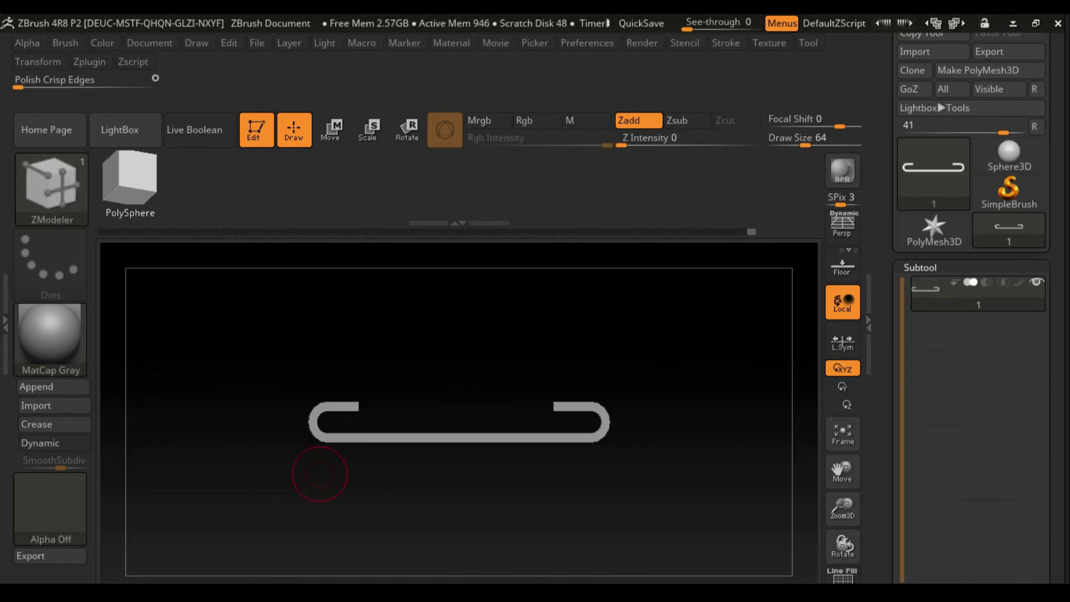
{"action": "key", "text": "d"}
{"action": "mouse_move", "coordinate": [333, 490]}
{"action": "left_mouse_down"}
{"action": "mouse_move", "coordinate": [99, 458]}
{"action": "mouse_move", "coordinate": [490, 322]}
{"action": "mouse_move", "coordinate": [423, 390]}
{"action": "mouse_move", "coordinate": [430, 382]}
{"action": "left_mouse_up"}
{"action": "key", "text": "shift+d"}
{"action": "key", "text": "space"}
{"action": "key", "text": "shift+f"}
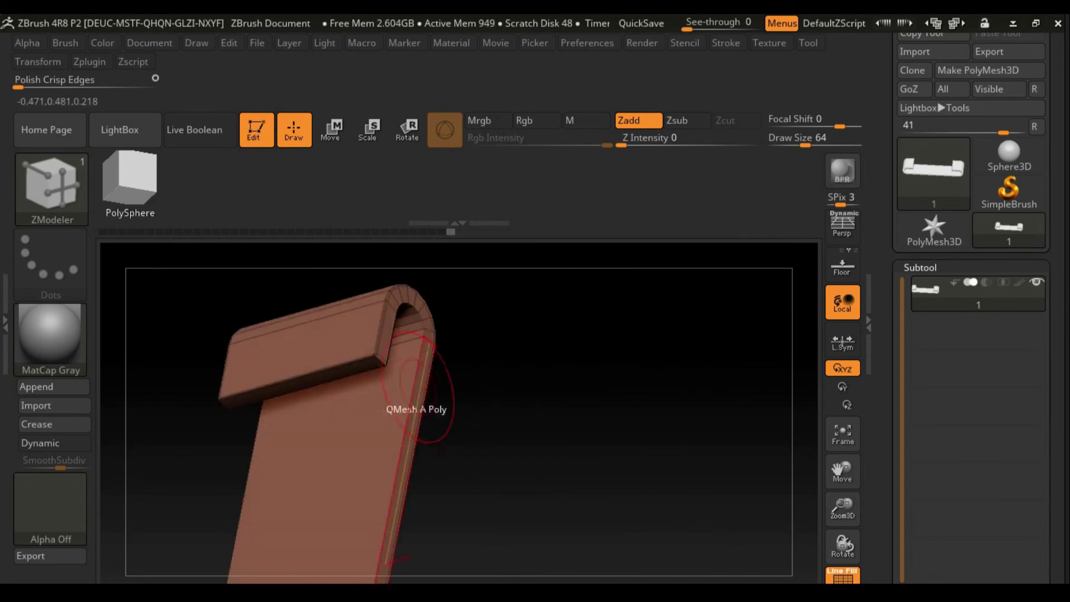
{"action": "left_click_drag", "start_coordinate": [622, 403], "coordinate": [591, 412]}
Subdivide the clip once more and DynaMesh it at resolution 600 into 169,382 polys
{"action": "key", "text": "ctrl+d"}
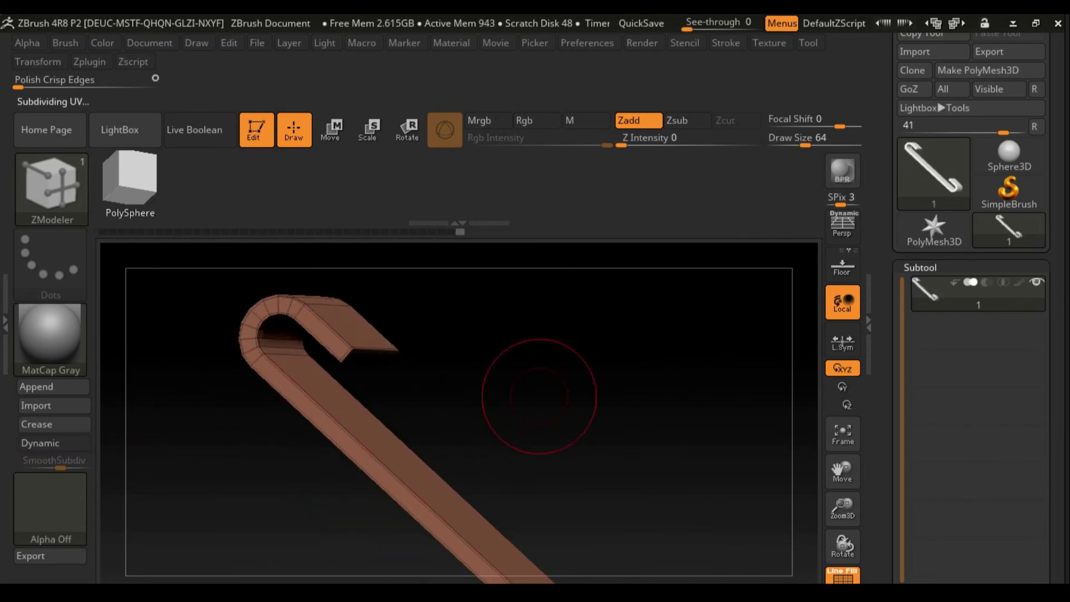
{"action": "scroll", "coordinate": [969, 334], "scroll_direction": "down", "scroll_amount": 5}
{"action": "left_click", "coordinate": [932, 262]}
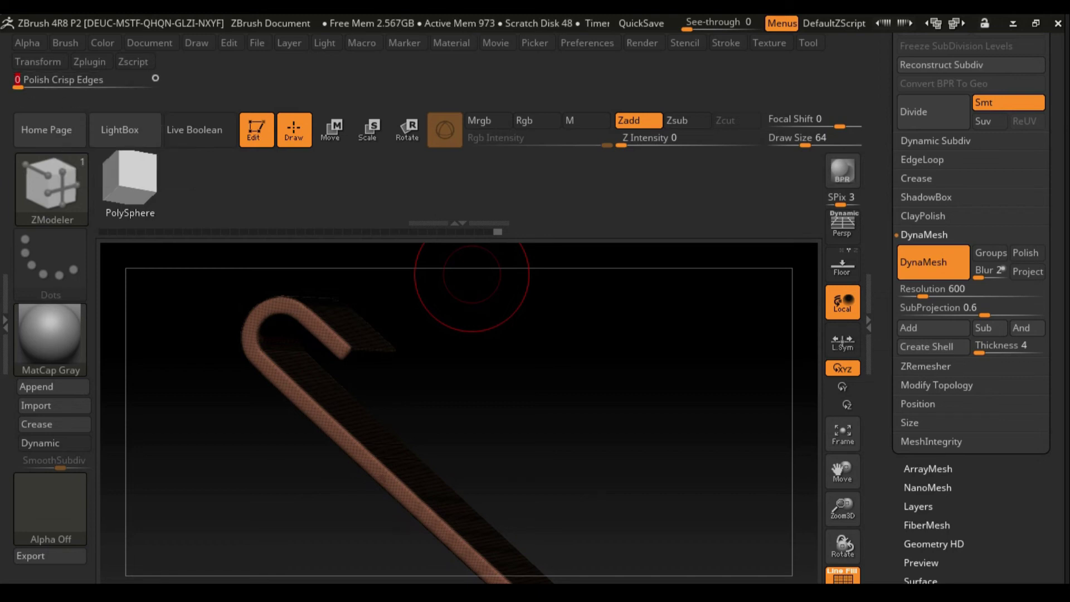
{"action": "left_click", "coordinate": [808, 42]}
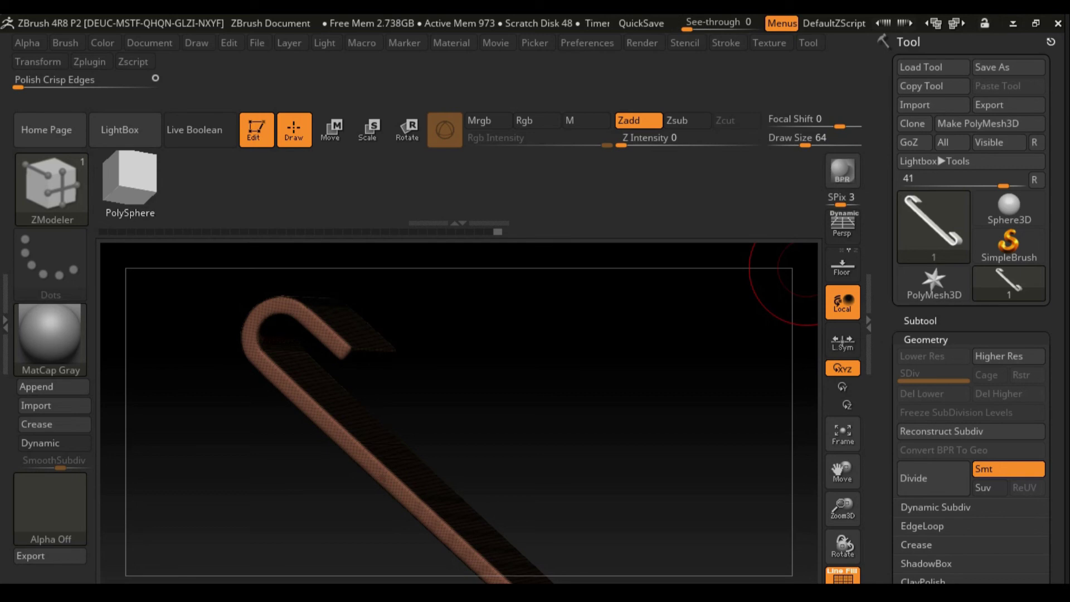
{"action": "left_click_drag", "start_coordinate": [441, 370], "coordinate": [540, 370]}
{"action": "key", "text": "shift+f"}
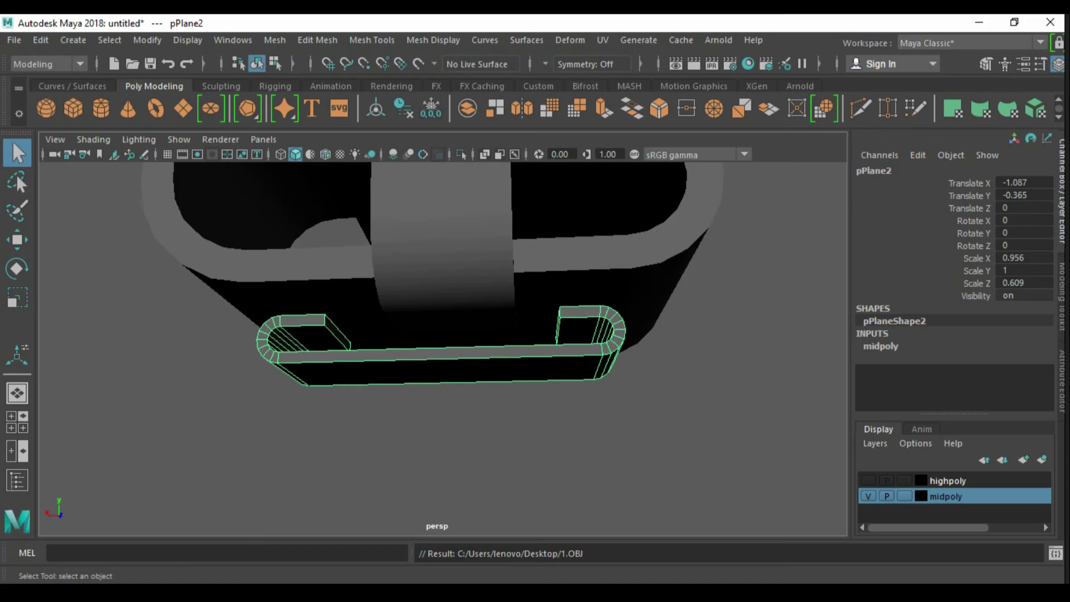
Hide the midpoly layer and import the high-poly clip from 1.OBJ
{"action": "left_click", "coordinate": [867, 495]}
{"action": "left_click", "coordinate": [868, 480]}
{"action": "left_click", "coordinate": [14, 40]}
{"action": "left_click", "coordinate": [72, 203]}
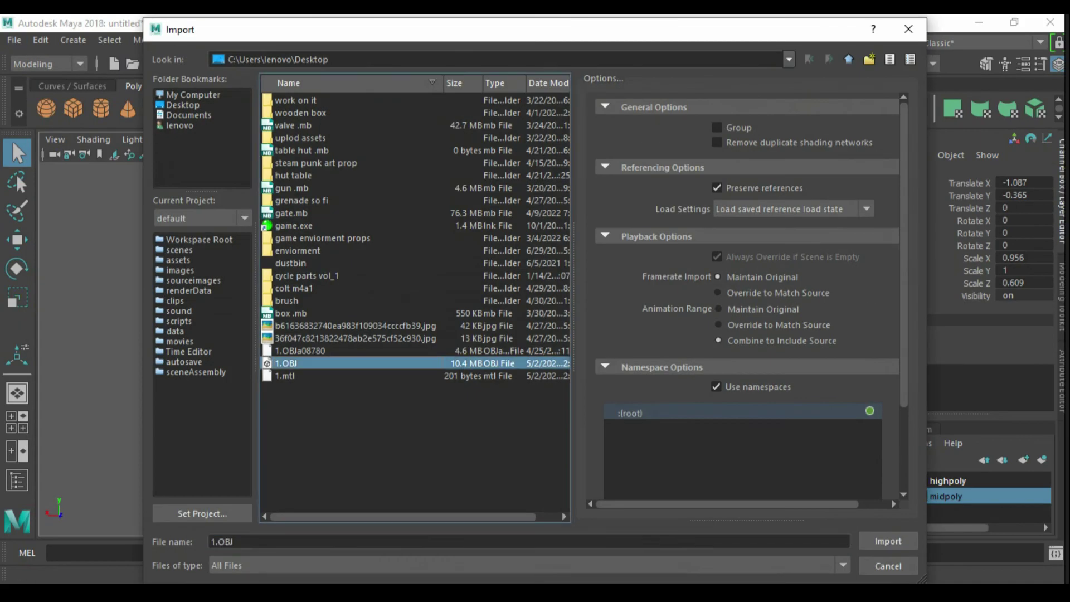
{"action": "left_click", "coordinate": [884, 539]}
Soften the clip's edges, add it to the highpoly layer, and start exporting the button cylinder
{"action": "left_click", "coordinate": [441, 362]}
{"action": "left_click", "coordinate": [433, 41]}
{"action": "left_click", "coordinate": [462, 194]}
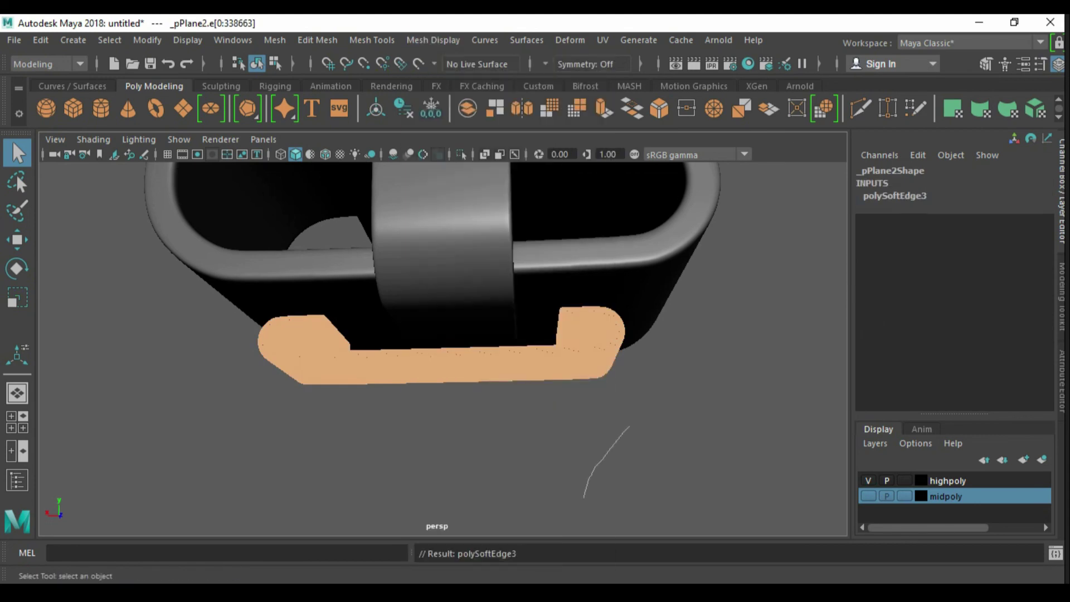
{"action": "right_click", "coordinate": [607, 356]}
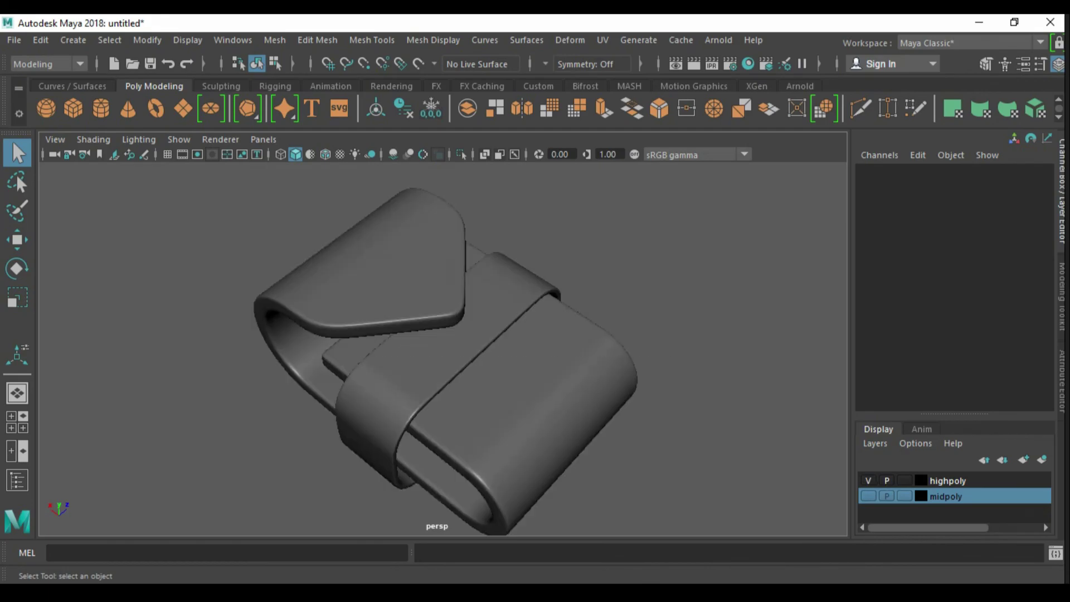
{"action": "left_click", "coordinate": [955, 324]}
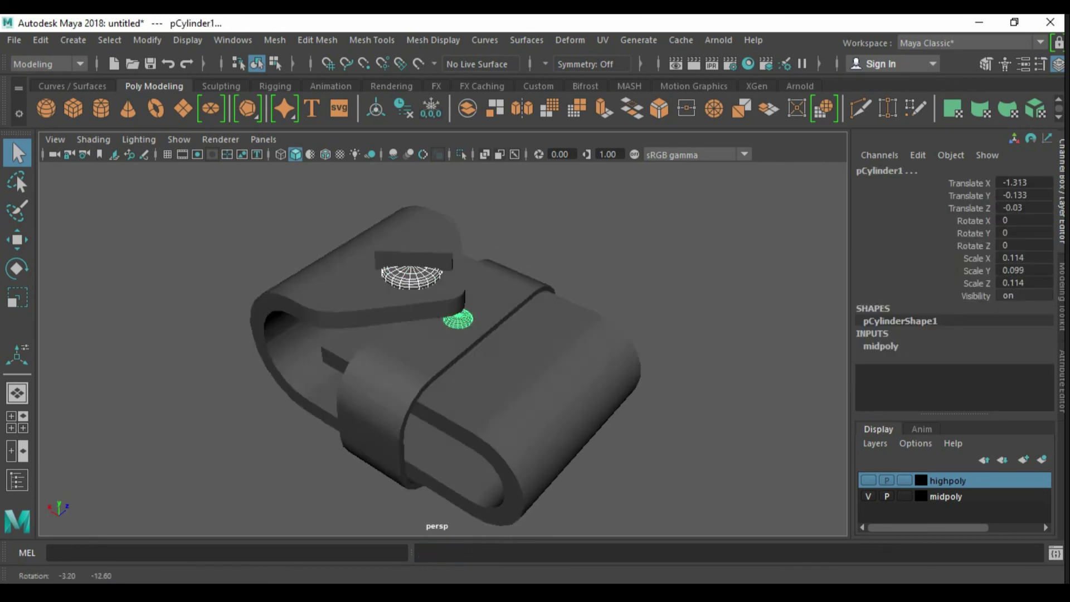
{"action": "left_click", "coordinate": [13, 40]}
{"action": "left_click", "coordinate": [66, 236]}
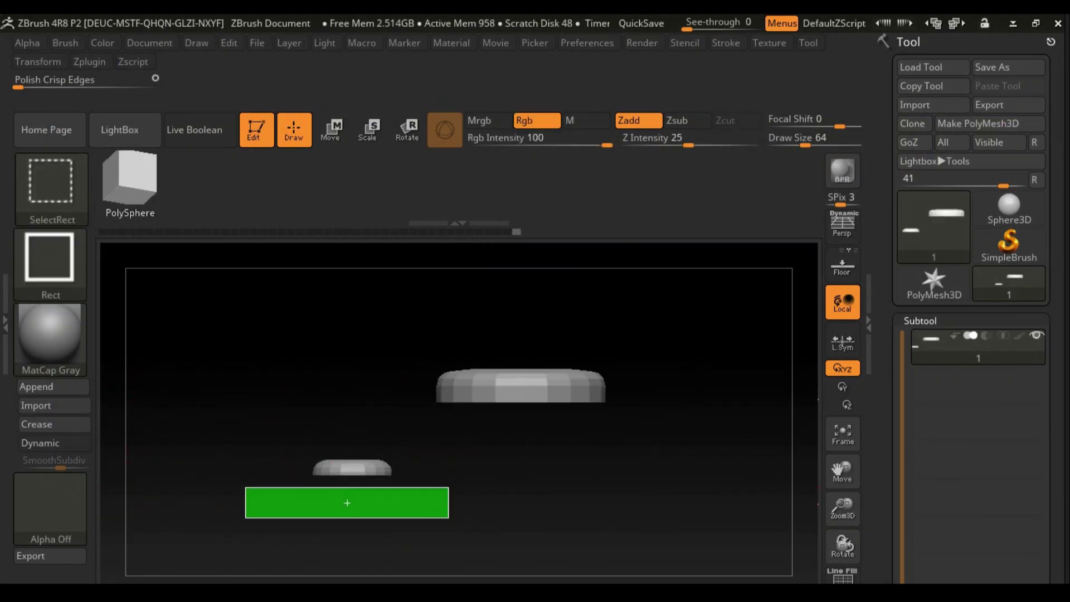
Subdivide the two button discs to SDiv 5 and show their polygon wireframe
{"action": "left_click", "coordinate": [40, 442]}
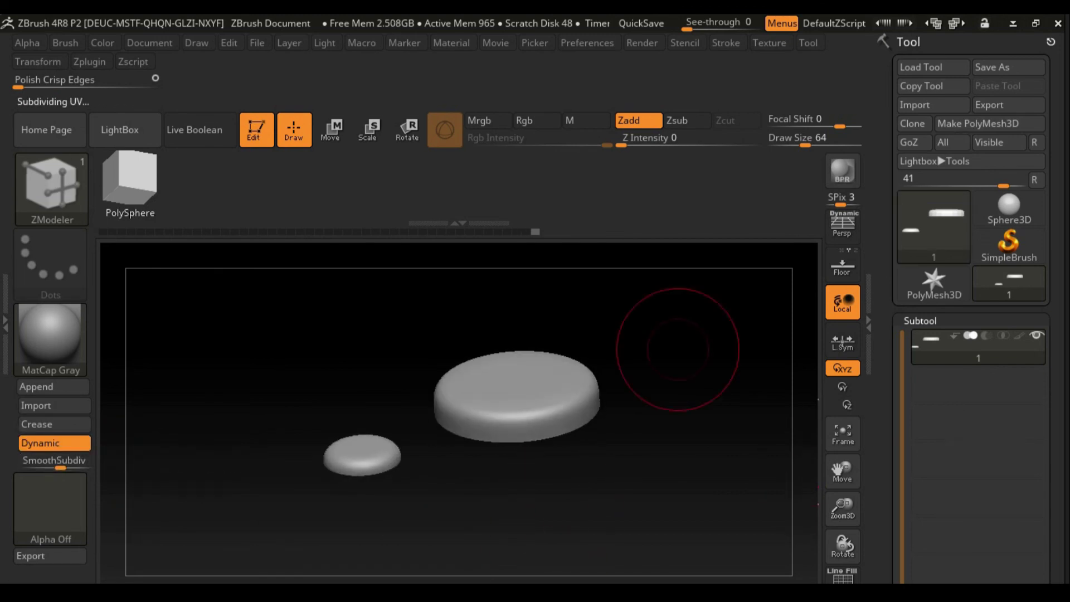
{"action": "left_click", "coordinate": [924, 339]}
{"action": "key", "text": "shift+d"}
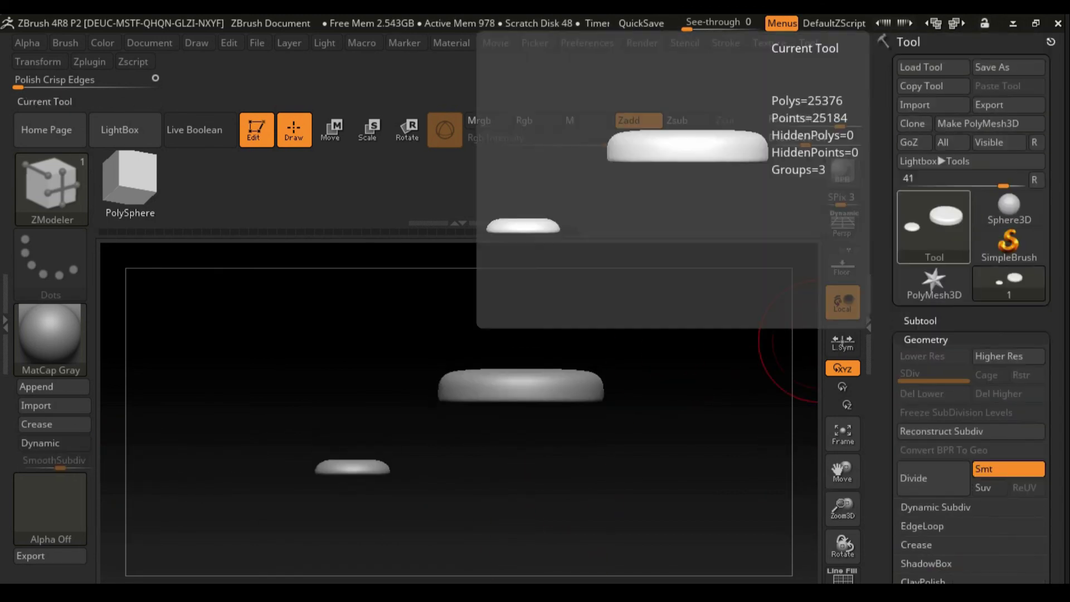
{"action": "left_click", "coordinate": [997, 105]}
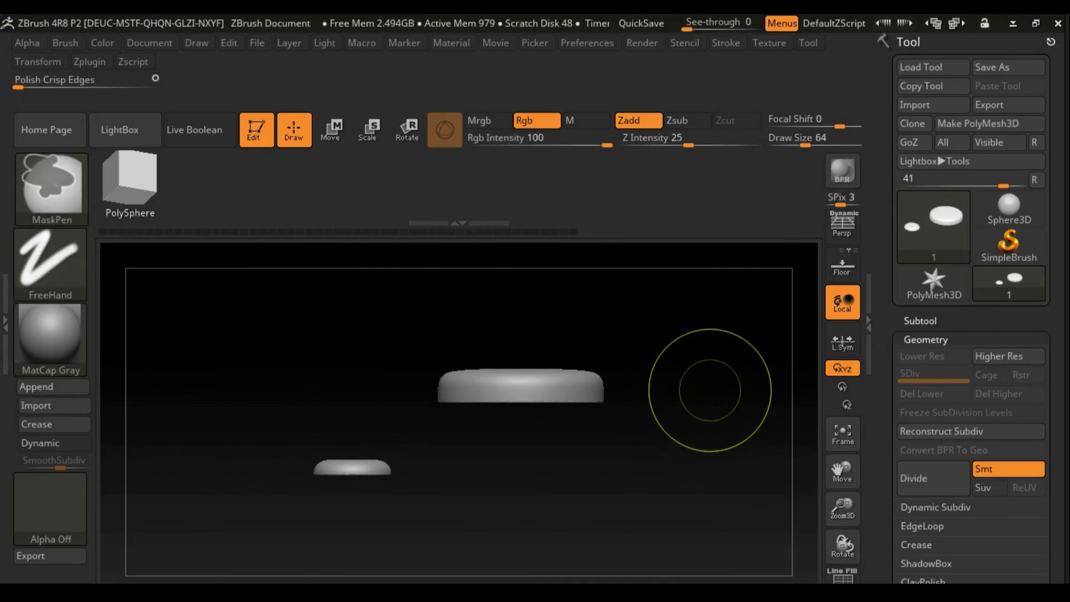
{"action": "left_click_drag", "start_coordinate": [268, 384], "coordinate": [267, 423]}
{"action": "key", "text": "shift+f"}
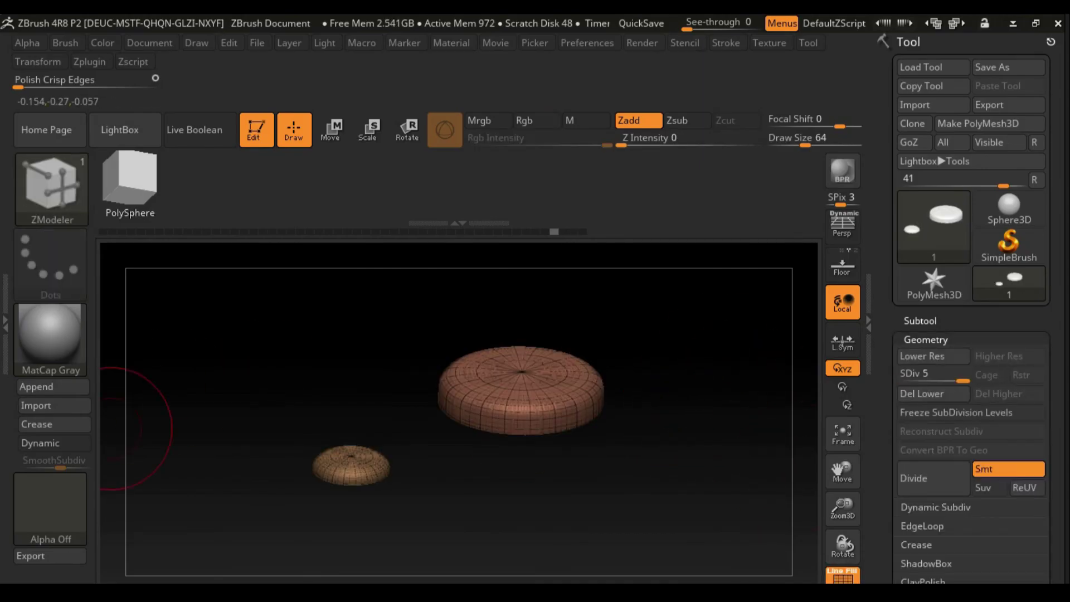
Check Maya's Export Selection dialog, cancel it, and return to ZBrush
{"action": "key", "text": "alt+Tab"}
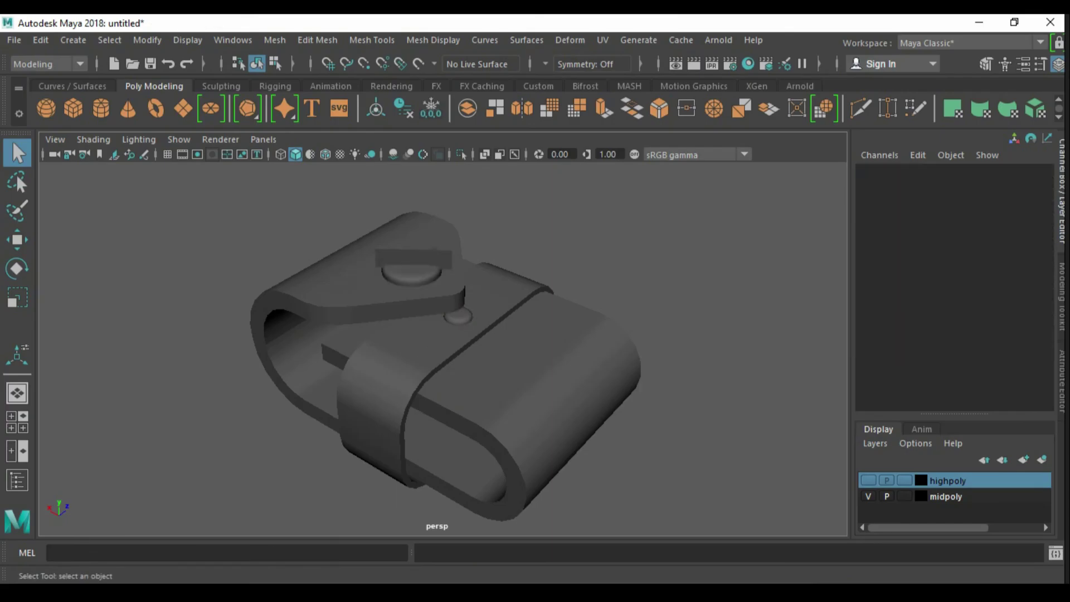
{"action": "left_click", "coordinate": [14, 40]}
{"action": "left_click", "coordinate": [73, 233]}
{"action": "key", "text": "Escape"}
{"action": "key", "text": "alt+Tab"}
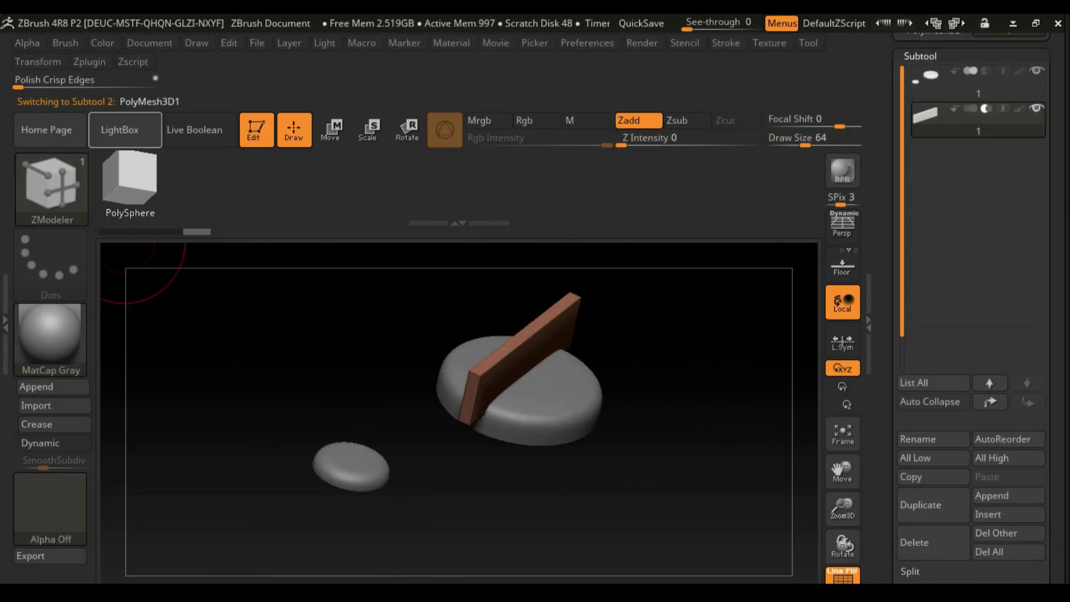
Cut the board's slot into the top disc with Live Boolean and make the boolean mesh
{"action": "left_click", "coordinate": [194, 129]}
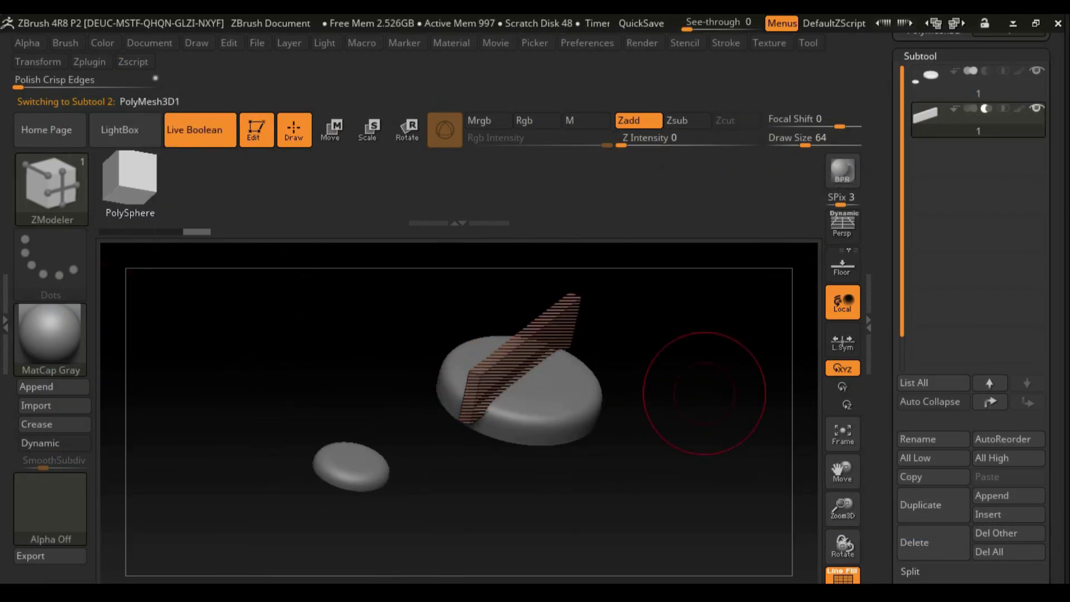
{"action": "key", "text": "Up"}
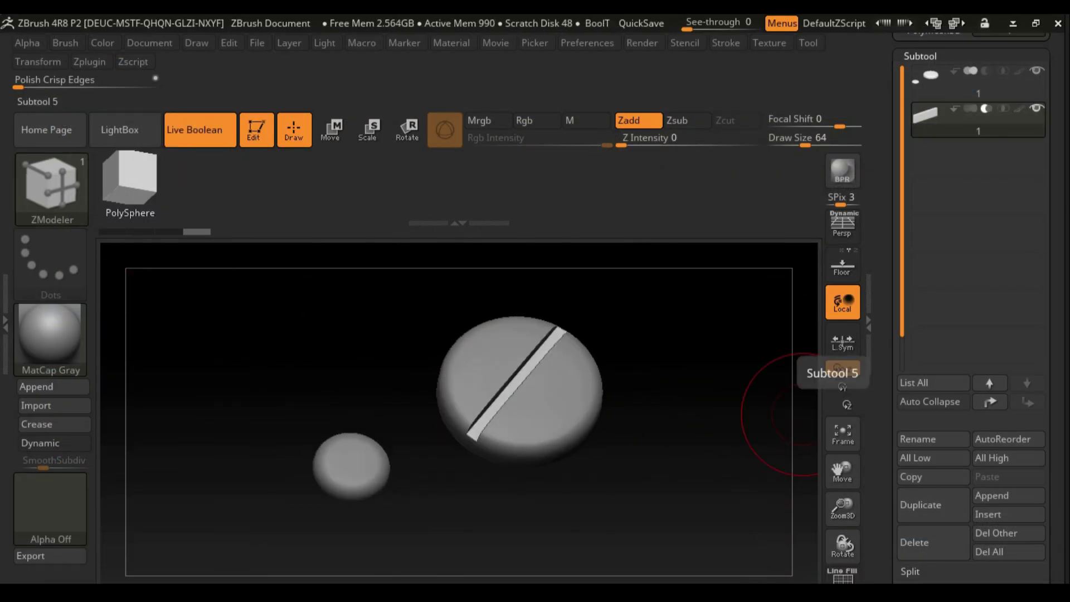
{"action": "key", "text": "Up"}
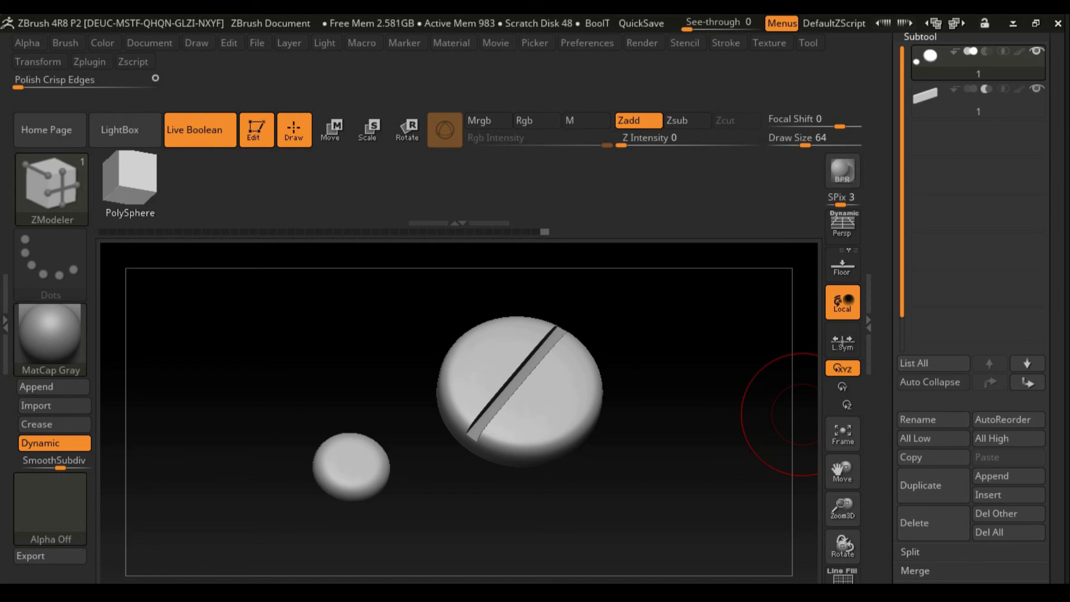
{"action": "left_click", "coordinate": [1027, 364]}
{"action": "scroll", "coordinate": [970, 362], "scroll_direction": "down", "scroll_amount": 5}
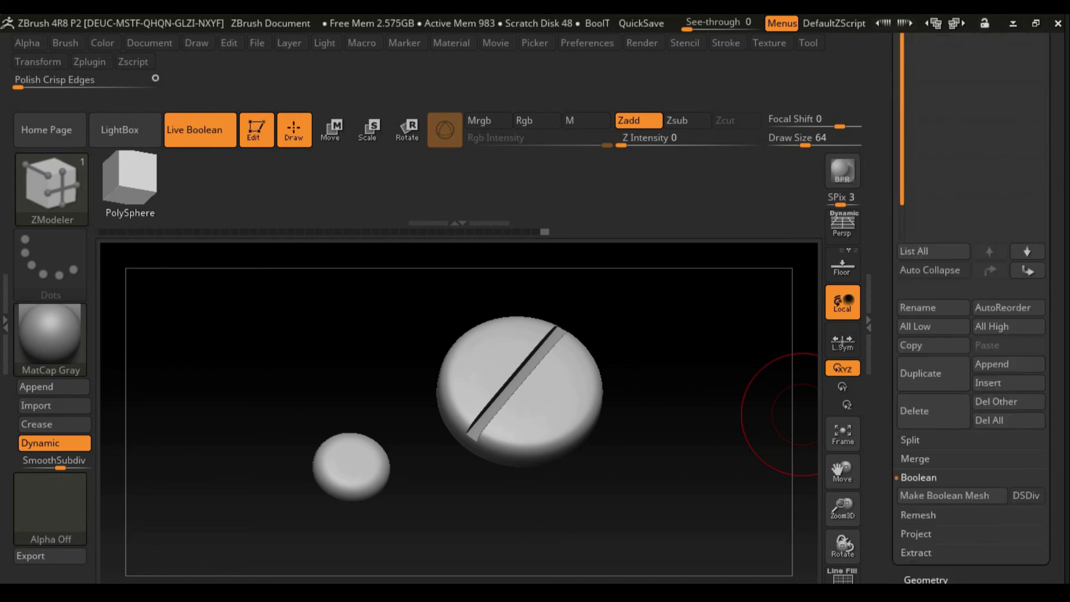
{"action": "scroll", "coordinate": [970, 446], "scroll_direction": "down", "scroll_amount": 2}
{"action": "left_click", "coordinate": [944, 409]}
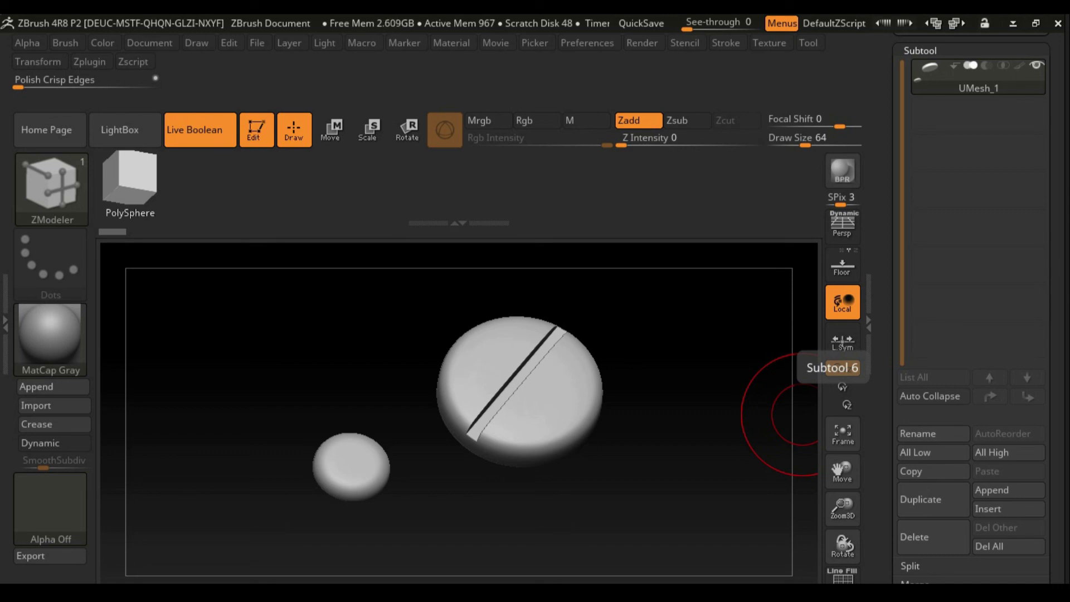
DynaMesh the buttons at resolution 600 and adjust Polish Crisp Edges
{"action": "scroll", "coordinate": [947, 167], "scroll_direction": "up", "scroll_amount": 5}
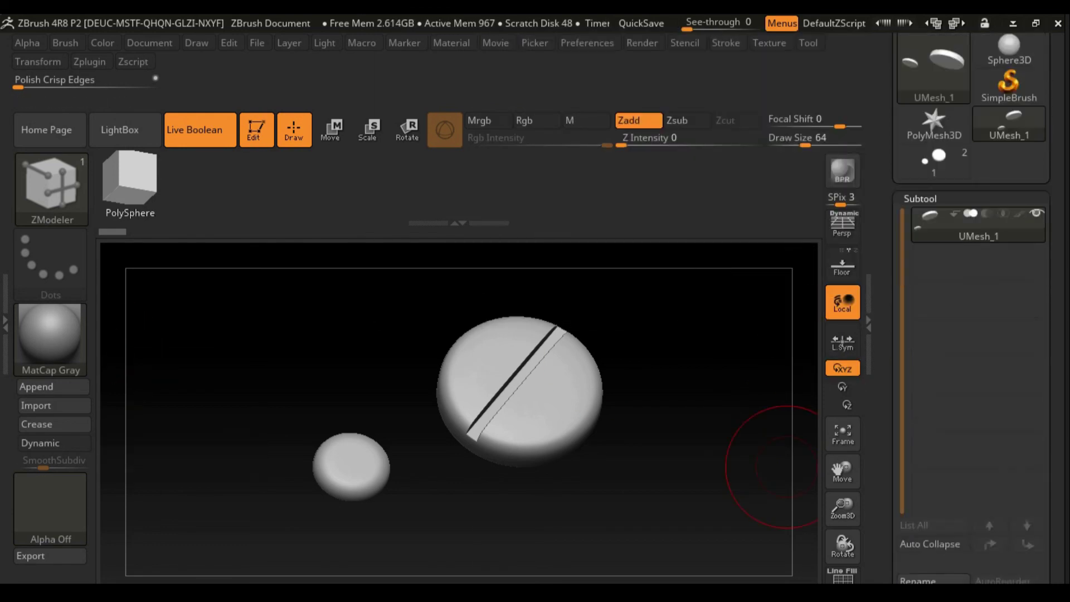
{"action": "left_click", "coordinate": [919, 203]}
{"action": "left_click", "coordinate": [908, 436]}
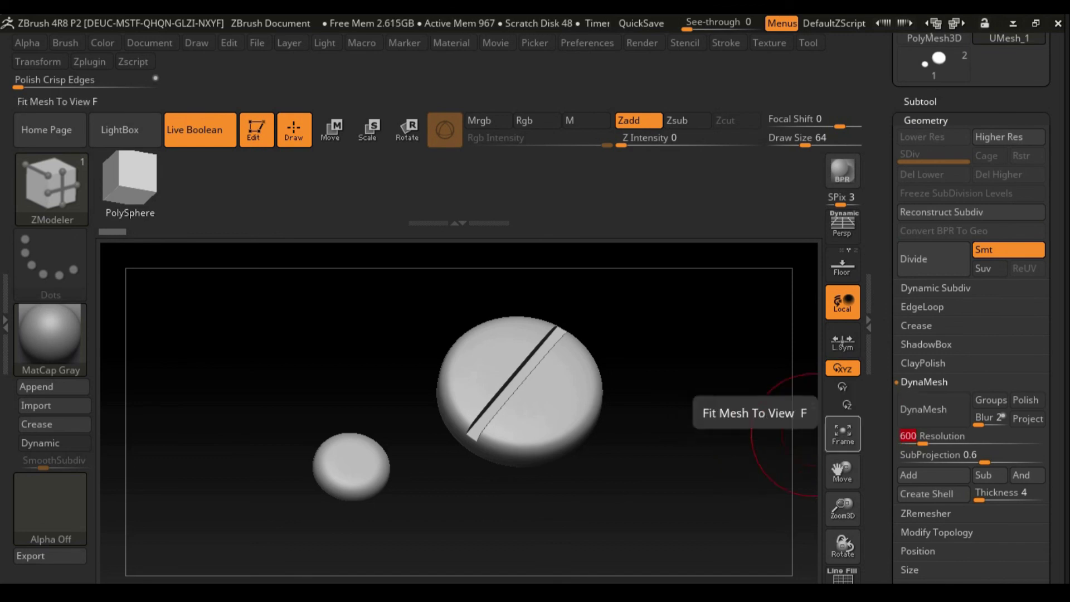
{"action": "key", "text": "Return"}
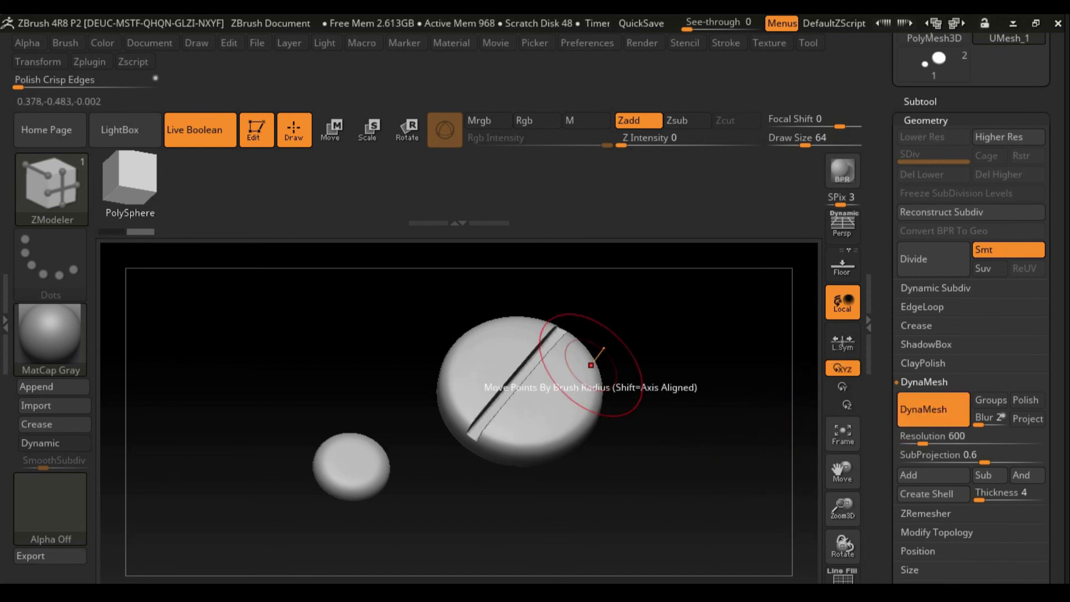
{"action": "left_click", "coordinate": [84, 80]}
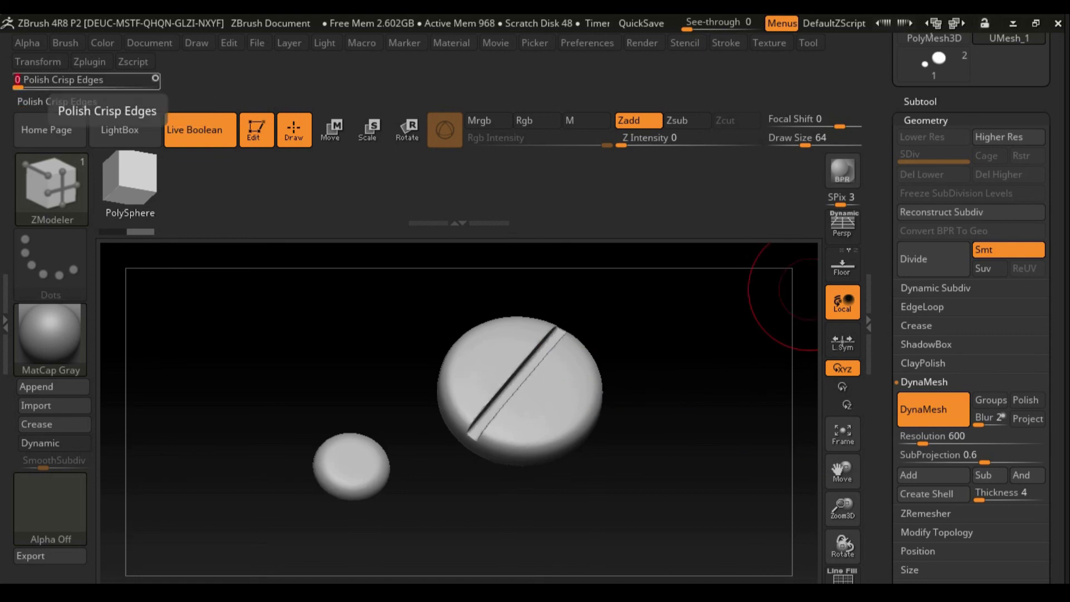
Export the slotted buttons as an OBJ and switch to Maya
{"action": "left_click_drag", "start_coordinate": [808, 293], "coordinate": [747, 295]}
{"action": "scroll", "coordinate": [970, 251], "scroll_direction": "up", "scroll_amount": 5}
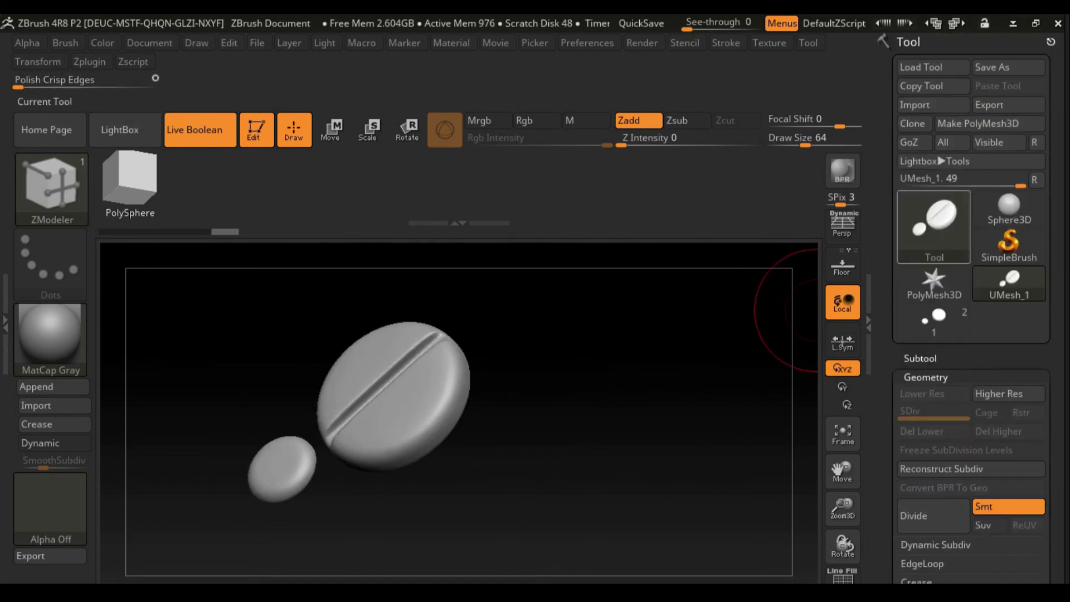
{"action": "left_click", "coordinate": [989, 105]}
{"action": "key", "text": "Return"}
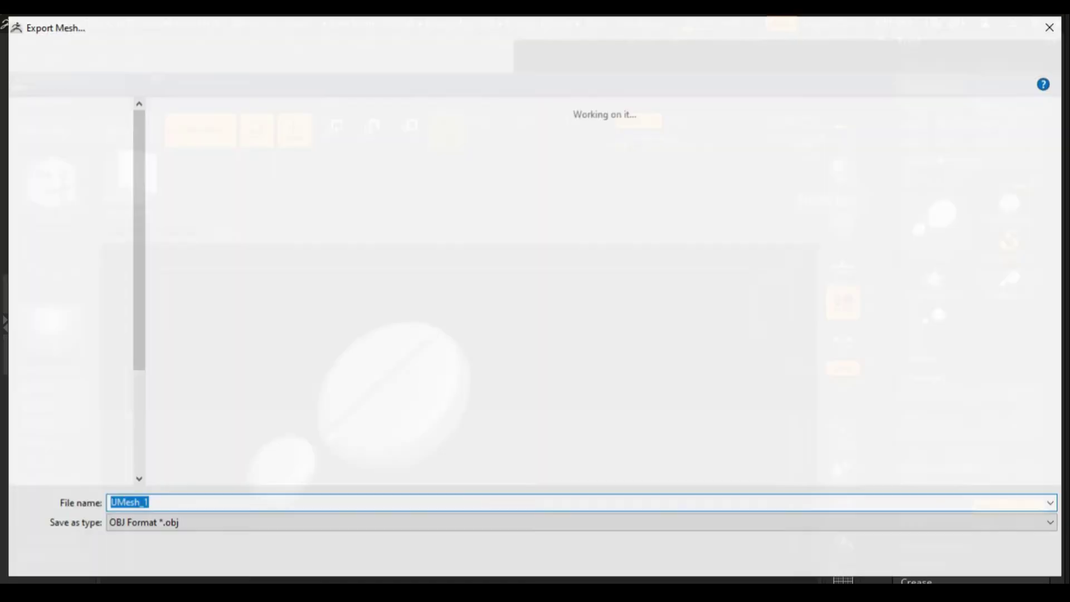
{"action": "key", "text": "alt+Tab"}
Show only the highpoly layer, import the exported button OBJ, and select the grooved button
{"action": "left_click", "coordinate": [412, 262]}
{"action": "left_click", "coordinate": [724, 457]}
{"action": "left_click", "coordinate": [868, 496]}
{"action": "left_click", "coordinate": [14, 40]}
{"action": "left_click", "coordinate": [89, 235]}
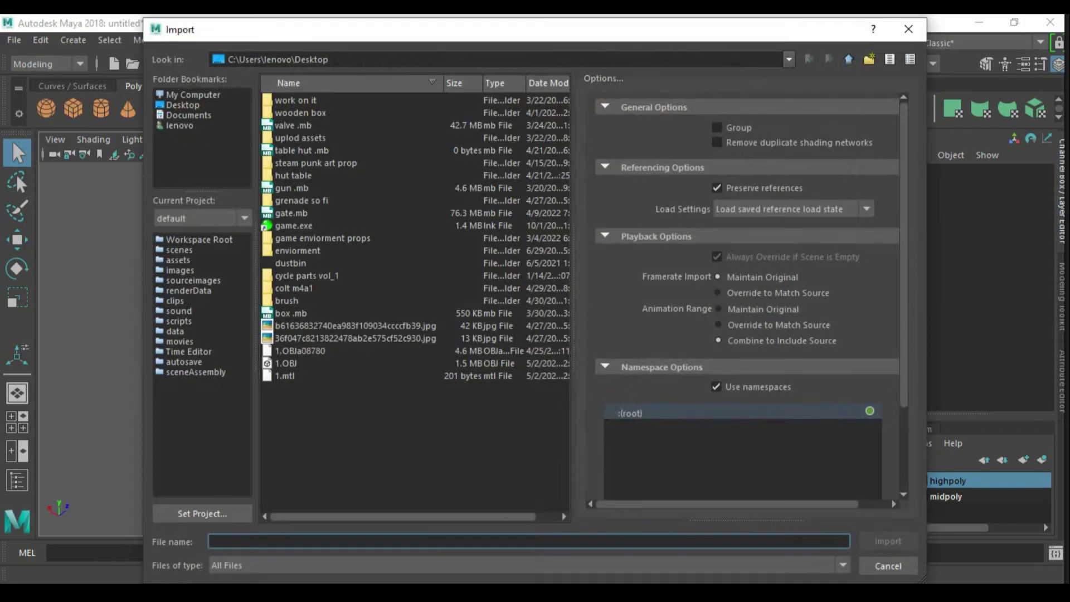
{"action": "left_click", "coordinate": [412, 268]}
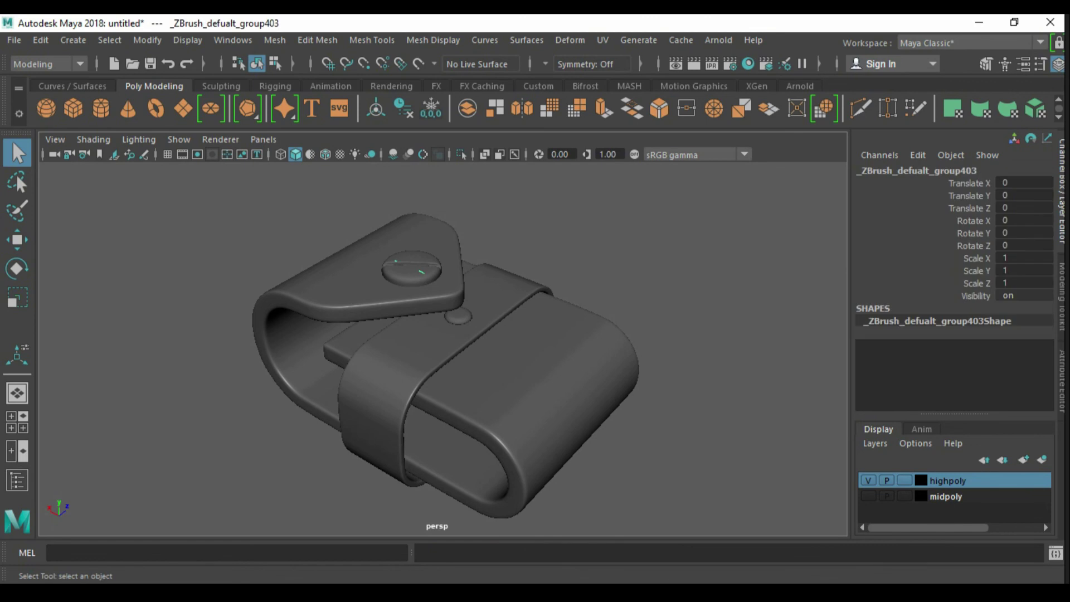